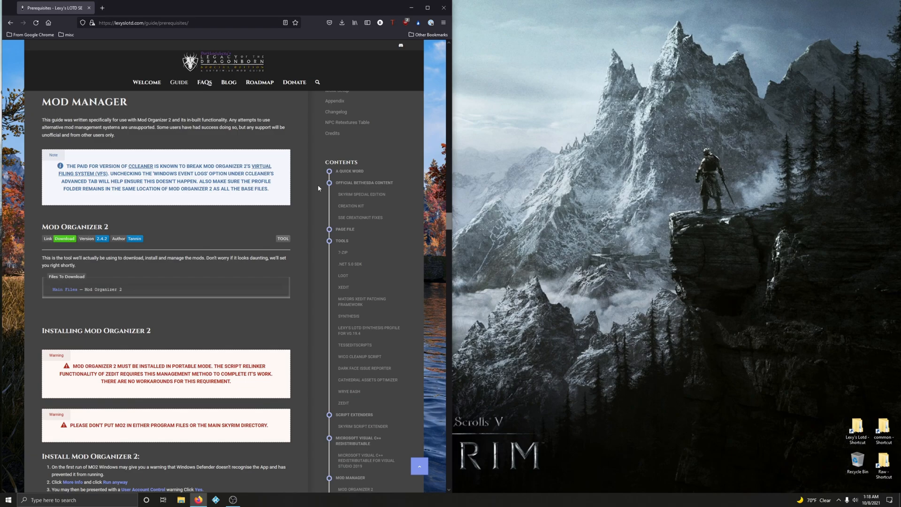
Download the main Mod Organizer 2 file from its Nexus Mods page and show the saved installer in its folder
{"action": "left_click", "coordinate": [74, 241]}
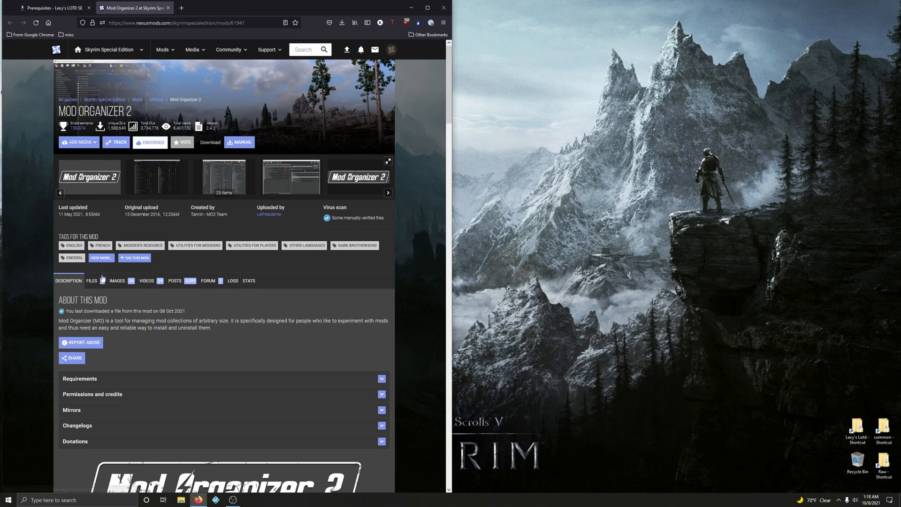
{"action": "left_click", "coordinate": [98, 280]}
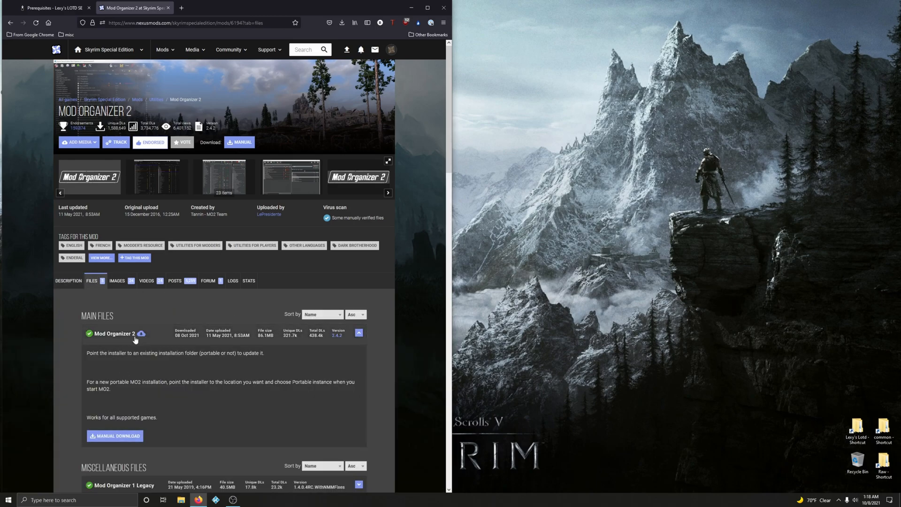
{"action": "left_click", "coordinate": [104, 435]}
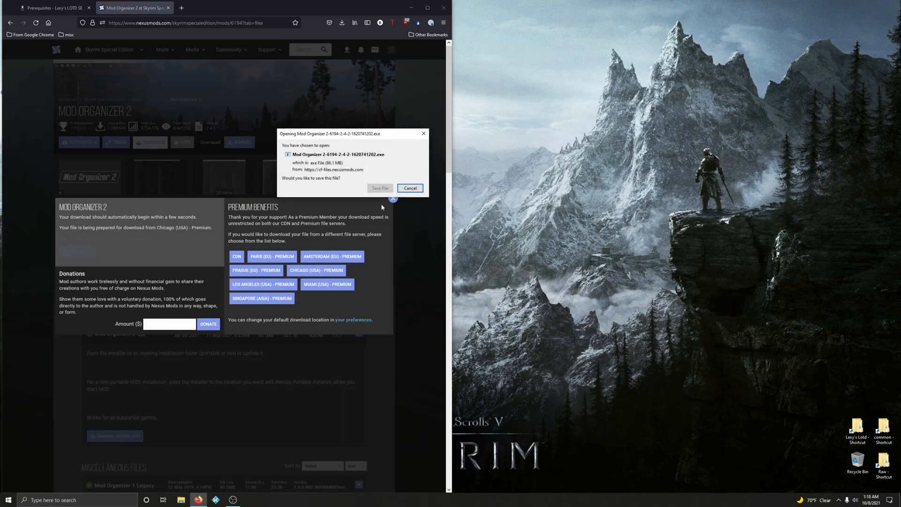
{"action": "left_click", "coordinate": [380, 188]}
{"action": "left_click", "coordinate": [394, 199]}
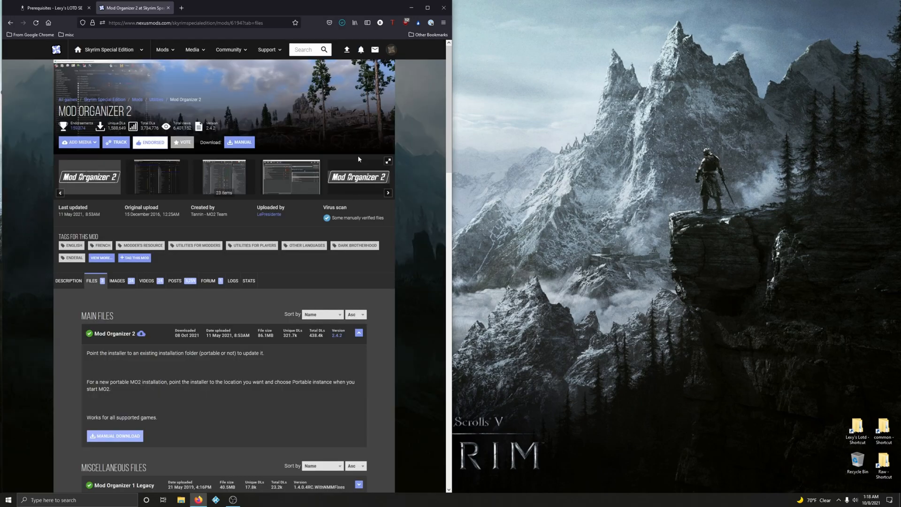
{"action": "left_click", "coordinate": [341, 22]}
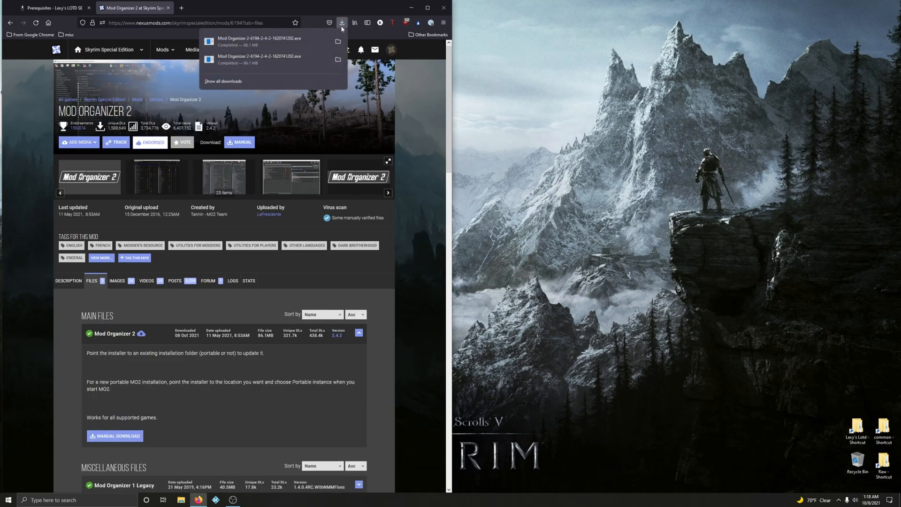
{"action": "left_click", "coordinate": [339, 42]}
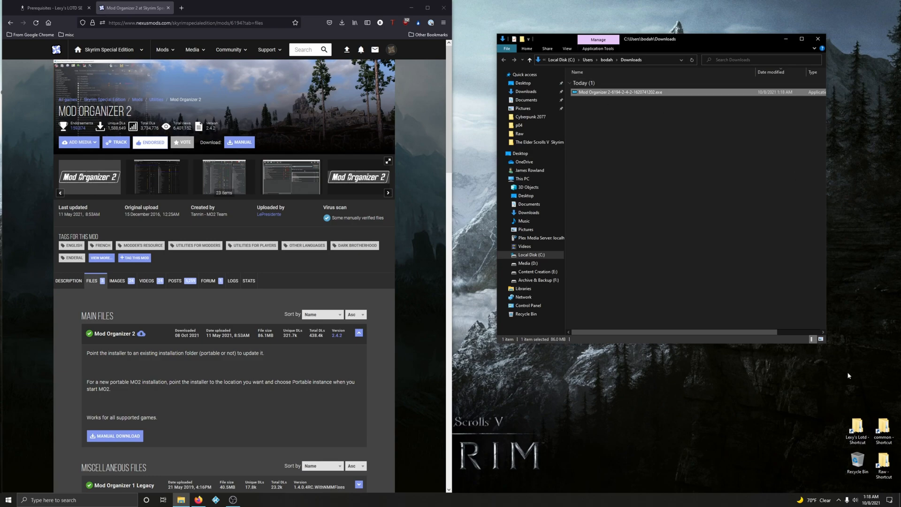
Create a folder named Mod Organizer 2 inside the Lexy's Lotd folder, then close that folder window
{"action": "double_click", "coordinate": [858, 427]}
{"action": "right_click", "coordinate": [614, 153]}
{"action": "mouse_move", "coordinate": [672, 230]}
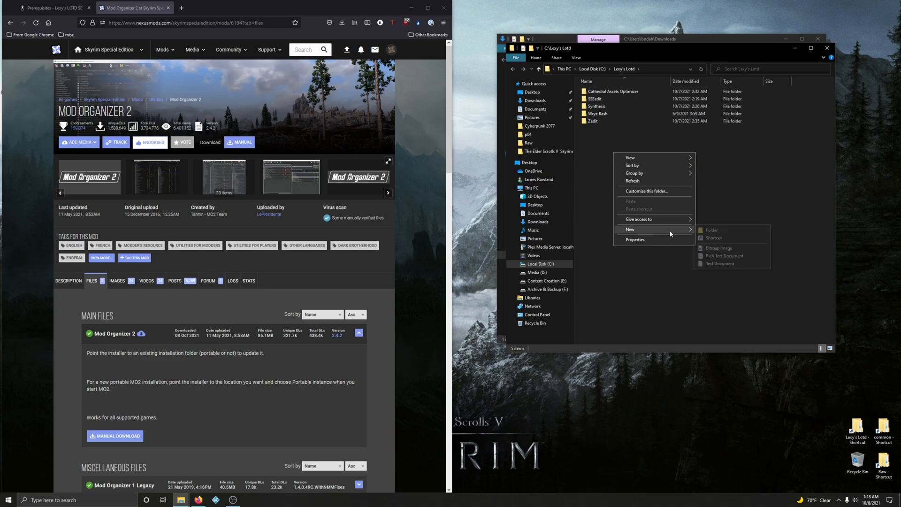
{"action": "left_click", "coordinate": [712, 230]}
{"action": "type", "text": "Mod"}
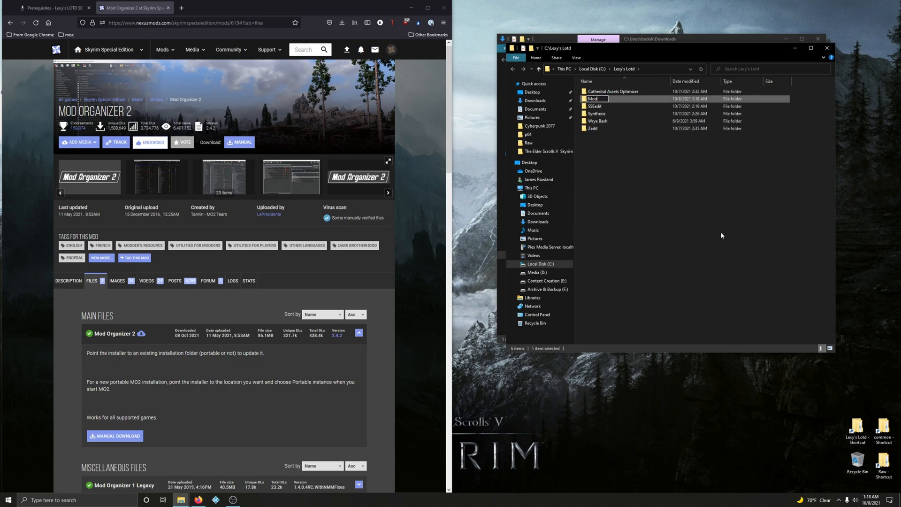
{"action": "type", "text": " Organizer 2"}
{"action": "key", "text": "Return"}
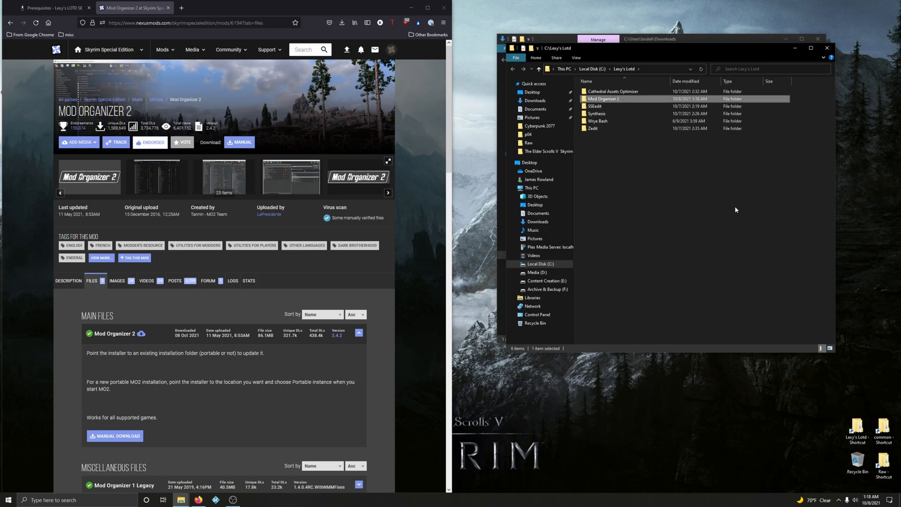
{"action": "left_click", "coordinate": [827, 48]}
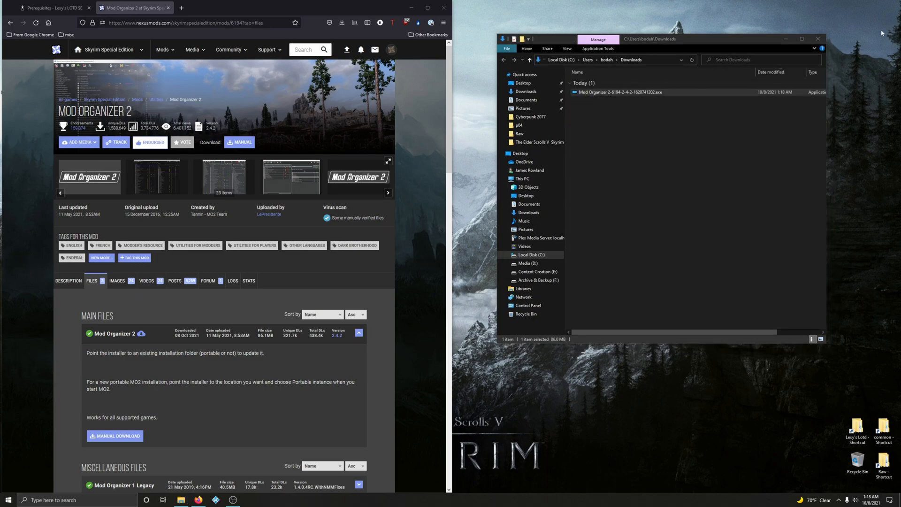
Run the downloaded Mod Organizer 2 installer and accept its license agreement
{"action": "double_click", "coordinate": [604, 92]}
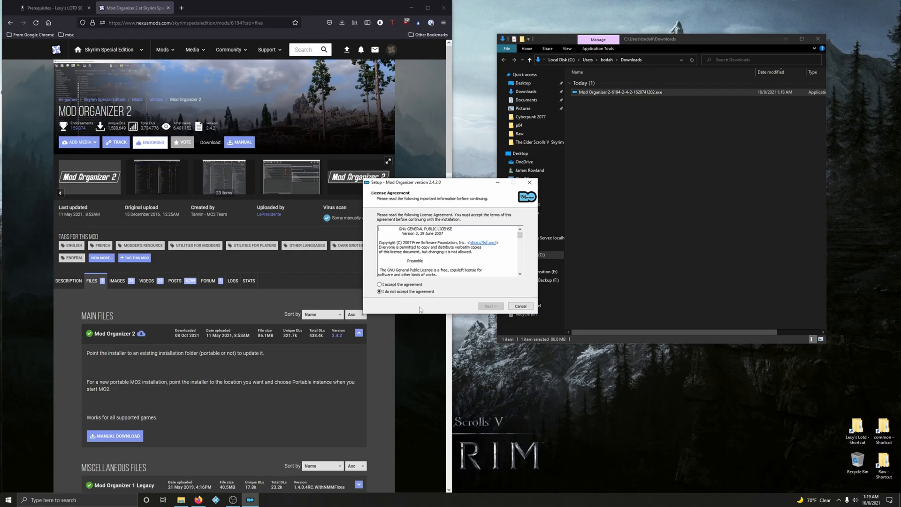
{"action": "left_click", "coordinate": [402, 285]}
{"action": "left_click", "coordinate": [490, 307]}
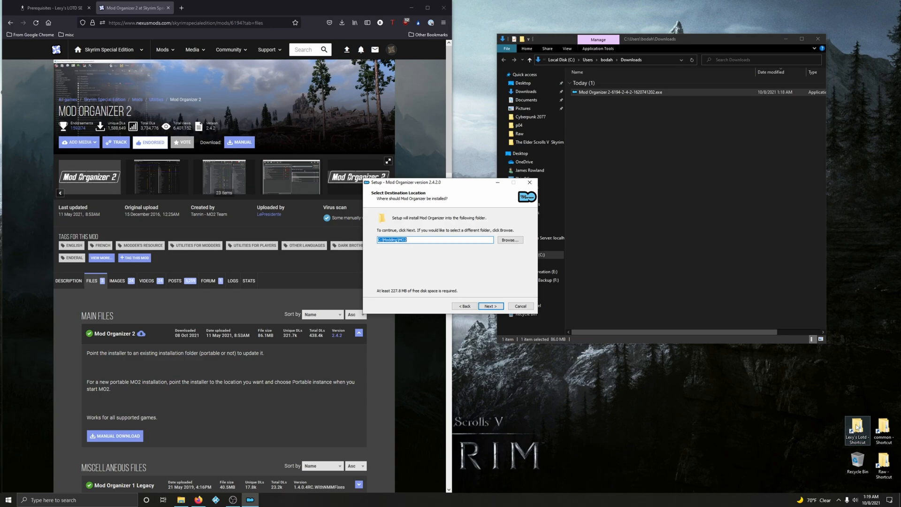
Set the installation destination to C:\Lexy's Lotd\Mod Organizer 2 and continue
{"action": "left_click", "coordinate": [510, 240]}
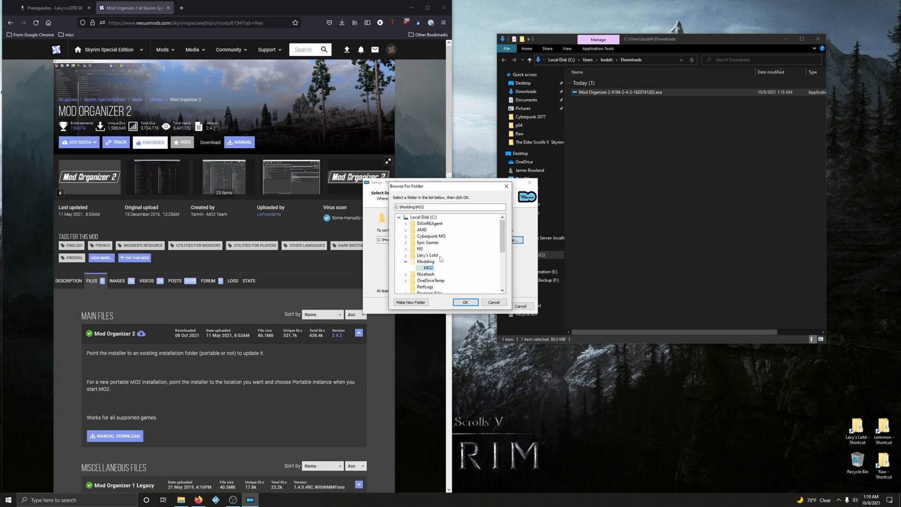
{"action": "left_click", "coordinate": [406, 255]}
{"action": "left_click", "coordinate": [430, 262]}
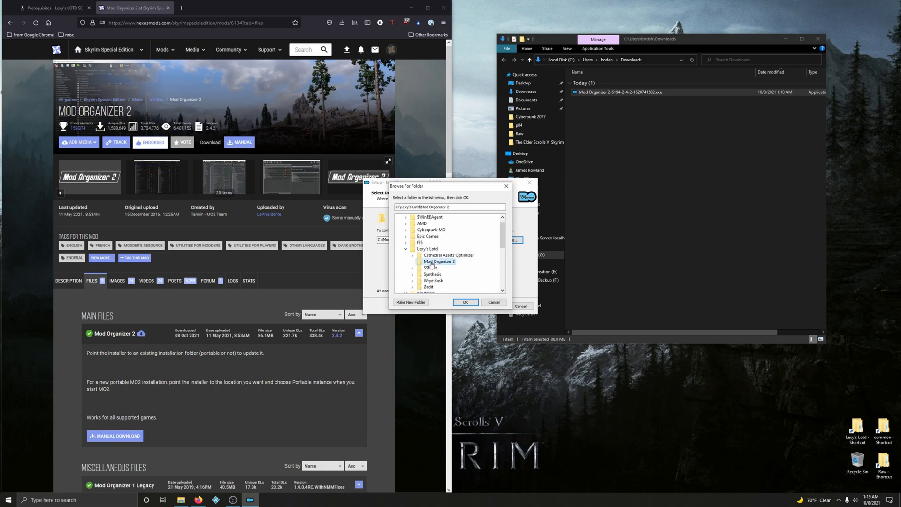
{"action": "left_click", "coordinate": [465, 302]}
{"action": "left_click", "coordinate": [490, 306]}
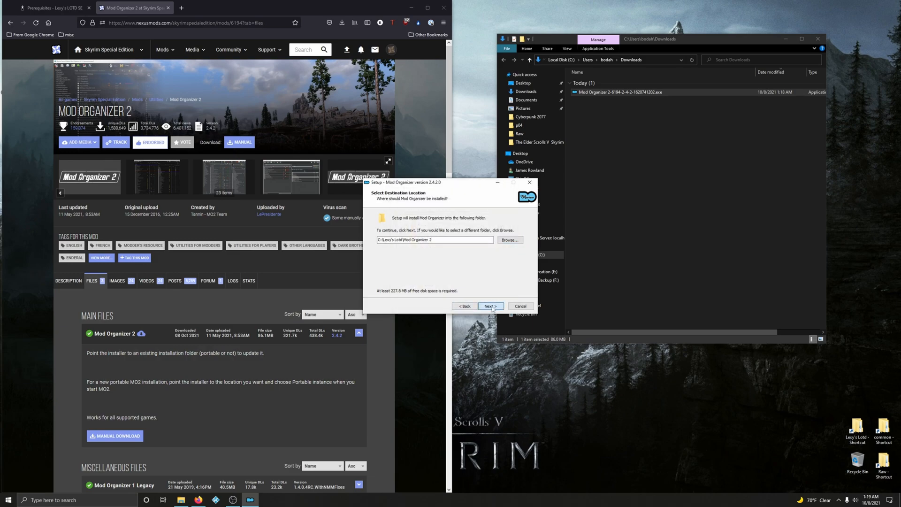
{"action": "left_click", "coordinate": [491, 306]}
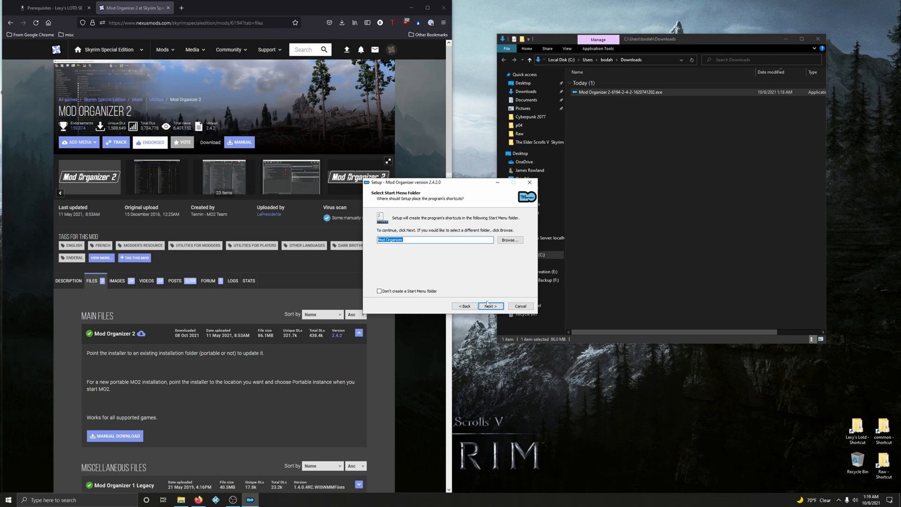
Install Mod Organizer with the default Start Menu folder and a desktop shortcut, and finish setup with the program launching
{"action": "left_click", "coordinate": [494, 308]}
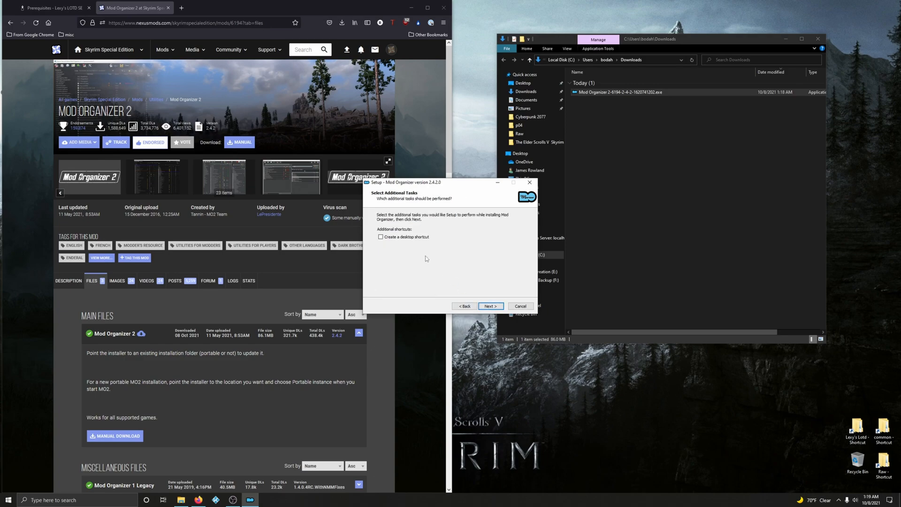
{"action": "left_click", "coordinate": [399, 239]}
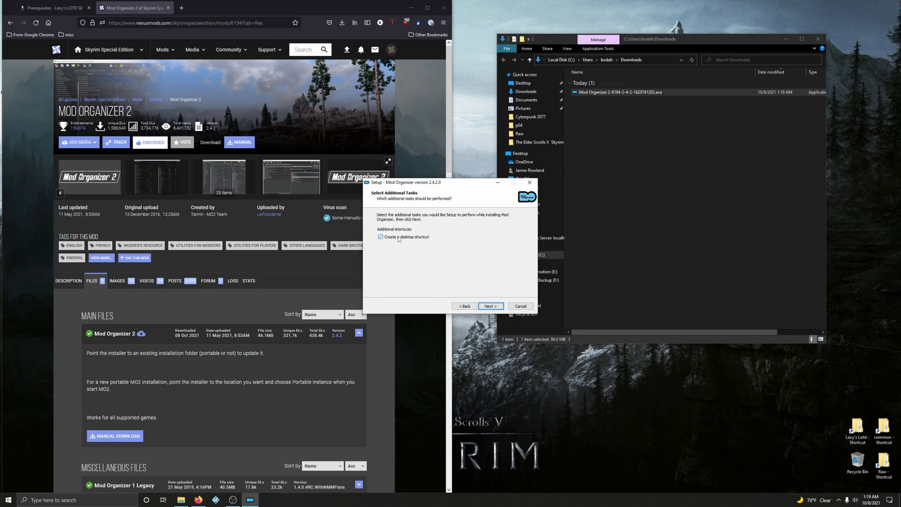
{"action": "left_click", "coordinate": [493, 307]}
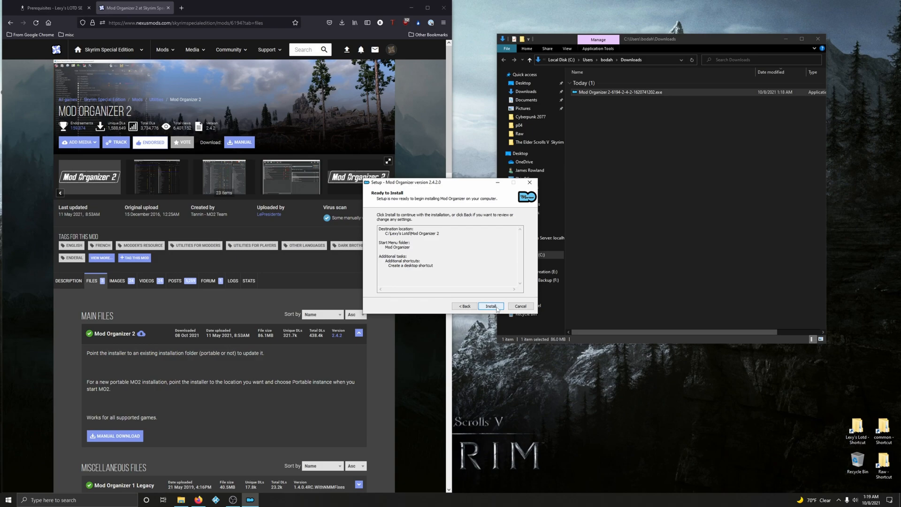
{"action": "left_click", "coordinate": [491, 307]}
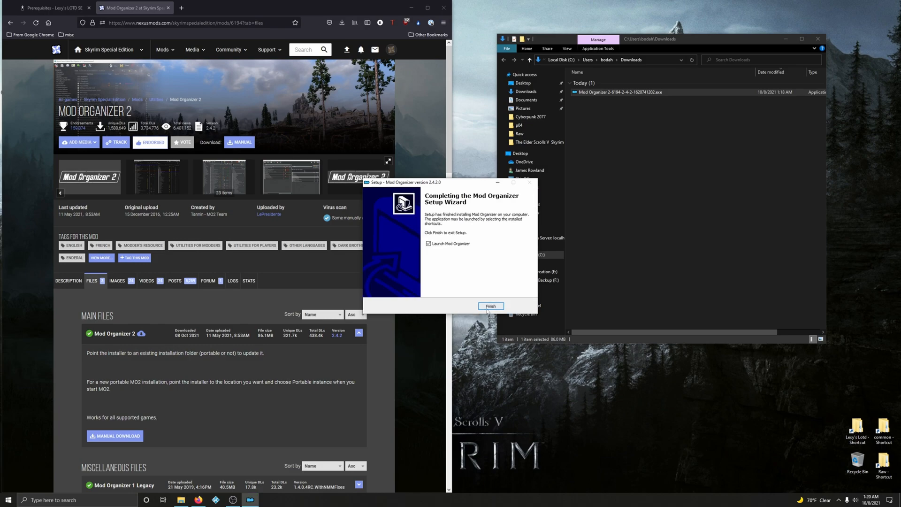
{"action": "left_click", "coordinate": [491, 306]}
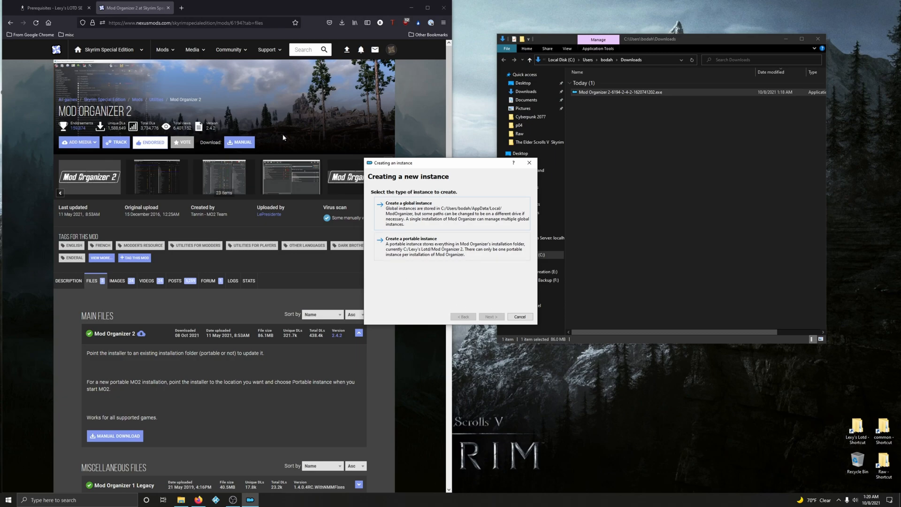
Return to the guide, closing the Nexus page, and create a portable instance for Skyrim Special Edition in the default location
{"action": "left_click", "coordinate": [168, 8]}
{"action": "scroll", "coordinate": [208, 321], "scroll_direction": "down", "scroll_amount": 2}
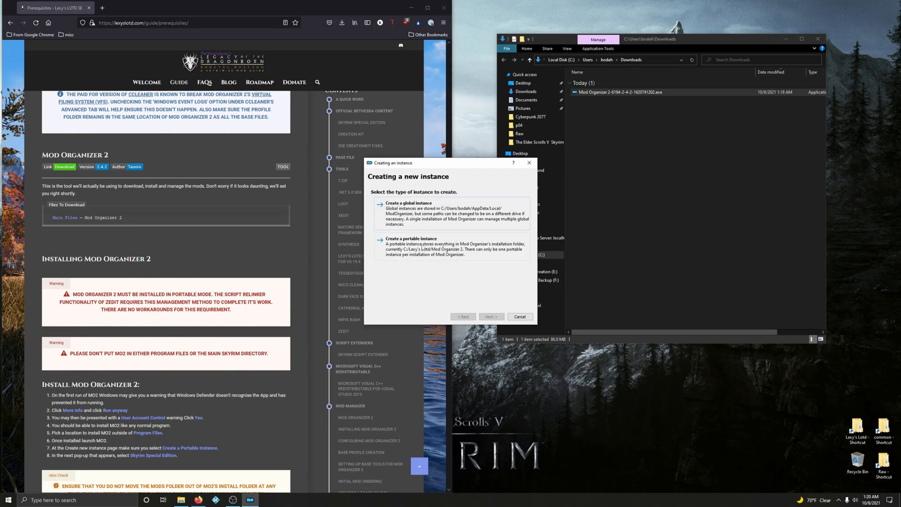
{"action": "left_click", "coordinate": [421, 243]}
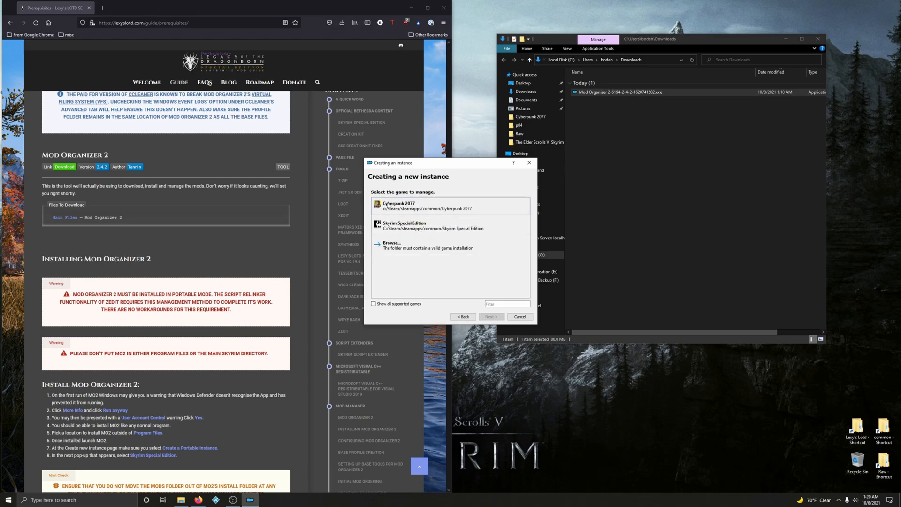
{"action": "left_click", "coordinate": [411, 225]}
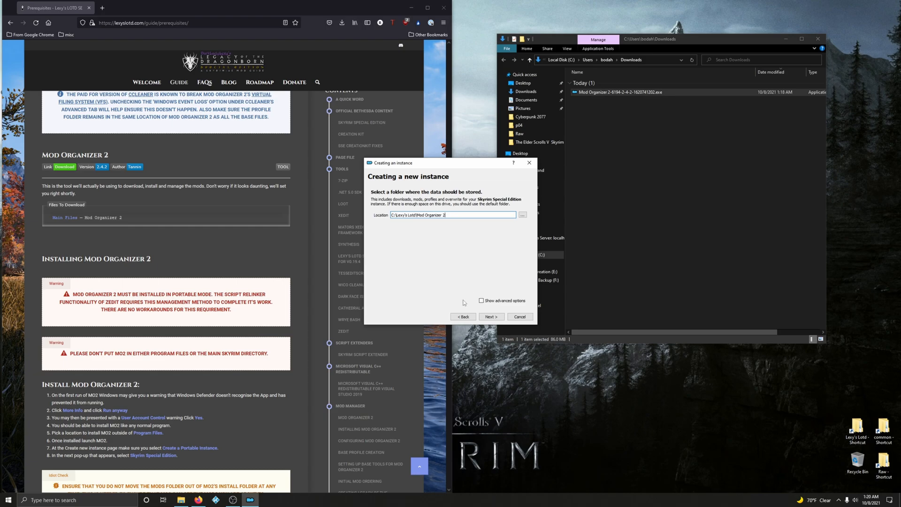
{"action": "left_click", "coordinate": [495, 315]}
{"action": "left_click", "coordinate": [492, 317]}
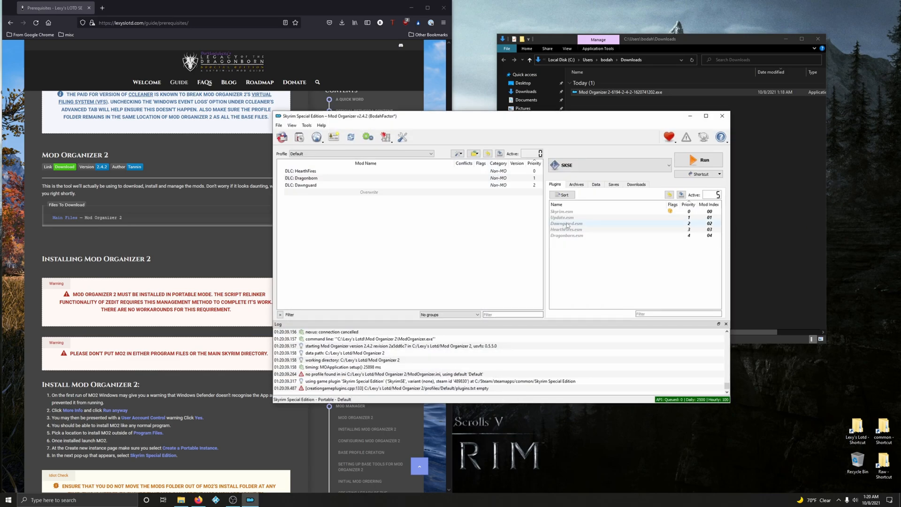
Delete the Mod Organizer 2 installer from the Downloads folder
{"action": "left_click", "coordinate": [784, 197]}
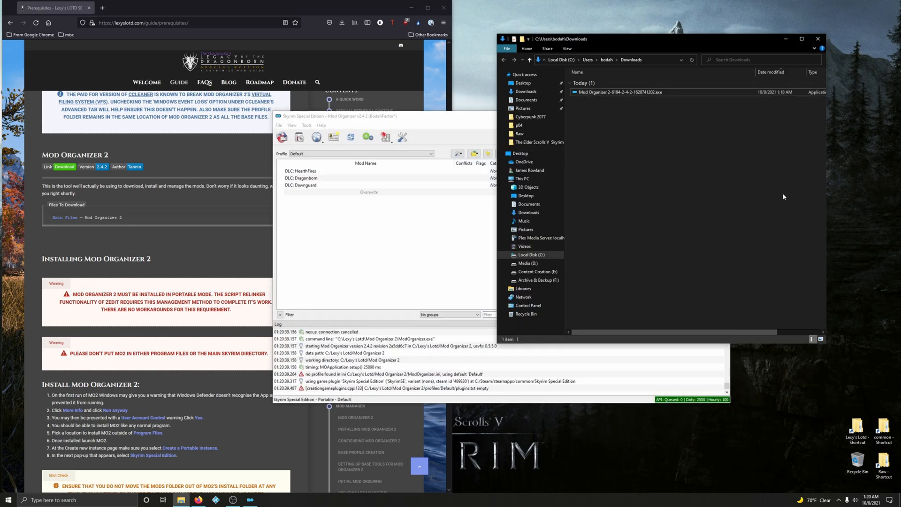
{"action": "left_click", "coordinate": [632, 94]}
{"action": "key", "text": "Delete"}
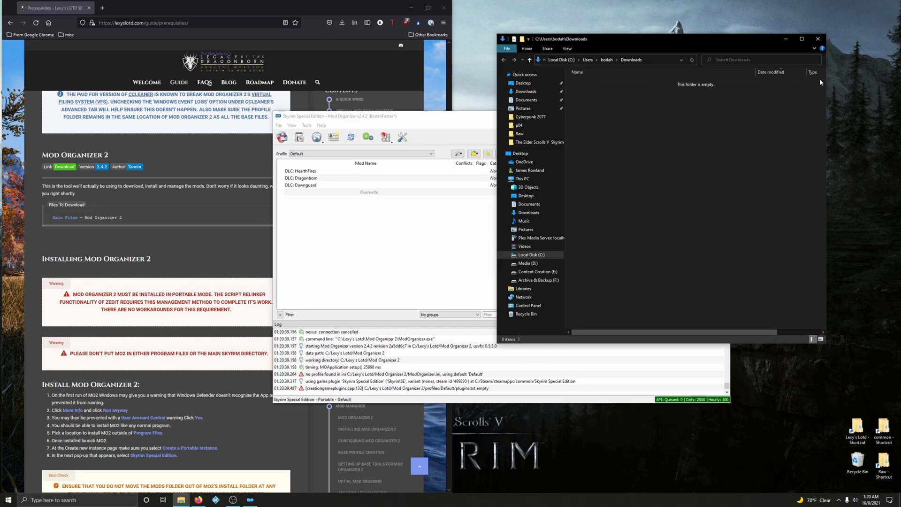
Close the Downloads window and snap the Mod Organizer window to the screen half beside the guide
{"action": "left_click", "coordinate": [818, 39]}
{"action": "left_click_drag", "start_coordinate": [460, 121], "coordinate": [899, 108]}
{"action": "left_click", "coordinate": [117, 237]}
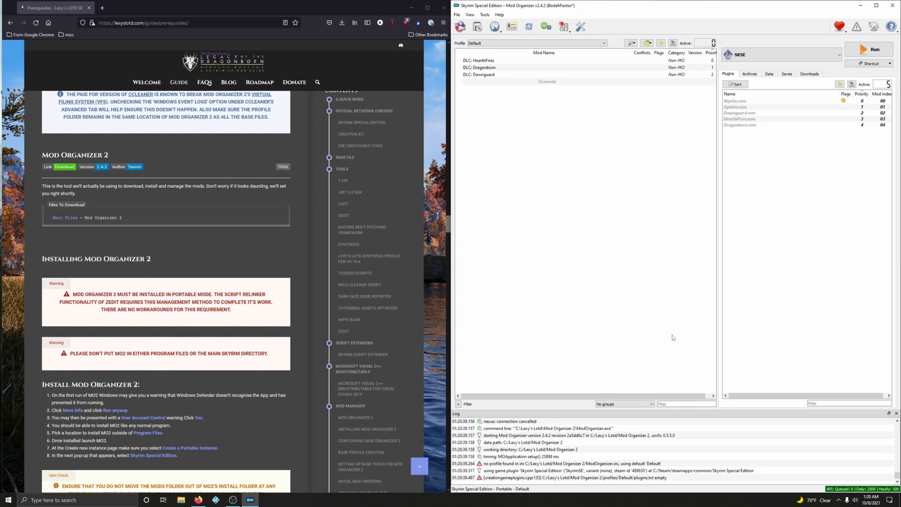
Review the guide's Mod Organizer 2 installation warnings and steps, and the start of its configuration section
{"action": "scroll", "coordinate": [255, 203], "scroll_direction": "down", "scroll_amount": 4}
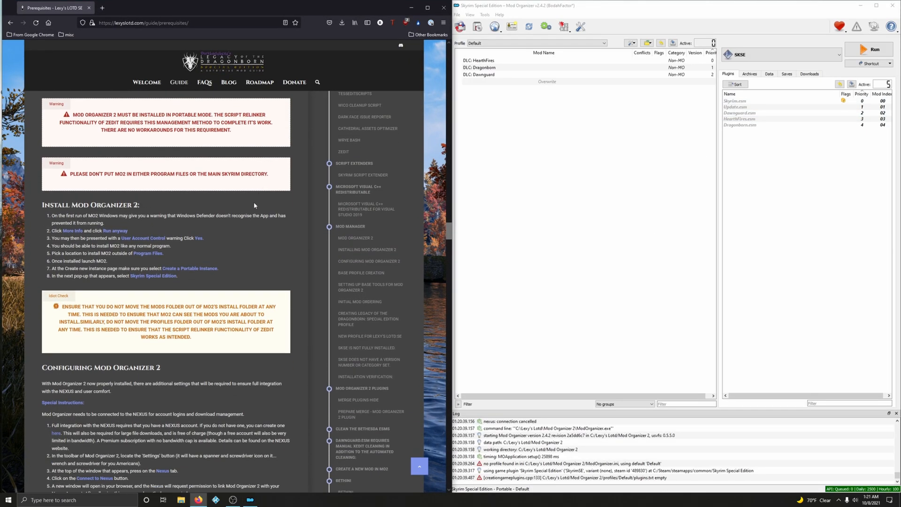
{"action": "scroll", "coordinate": [254, 205], "scroll_direction": "up", "scroll_amount": 1}
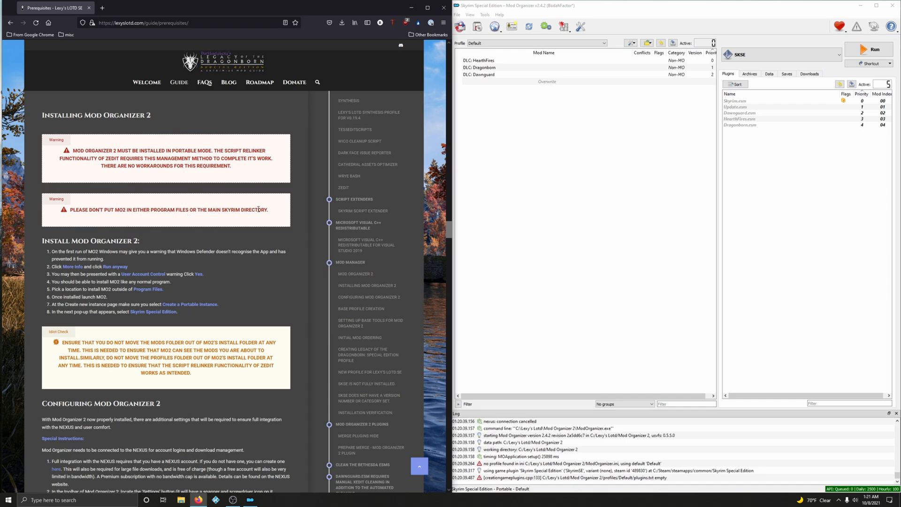
{"action": "scroll", "coordinate": [259, 213], "scroll_direction": "down", "scroll_amount": 1}
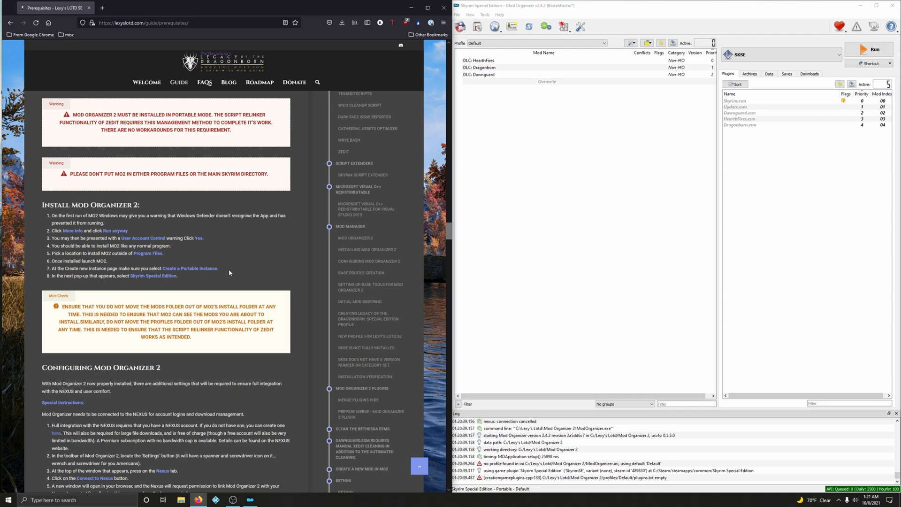
{"action": "scroll", "coordinate": [230, 272], "scroll_direction": "up", "scroll_amount": 5}
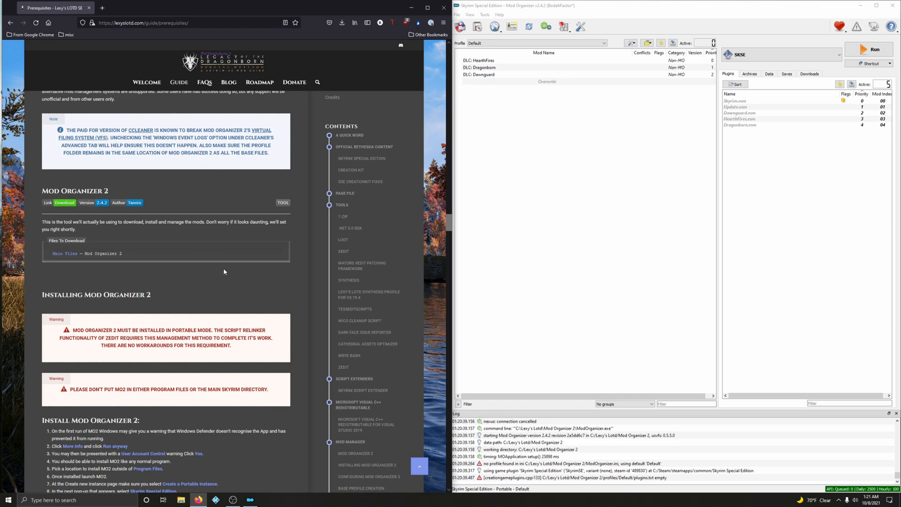
{"action": "scroll", "coordinate": [223, 275], "scroll_direction": "down", "scroll_amount": 2}
{"action": "scroll", "coordinate": [223, 275], "scroll_direction": "down", "scroll_amount": 2}
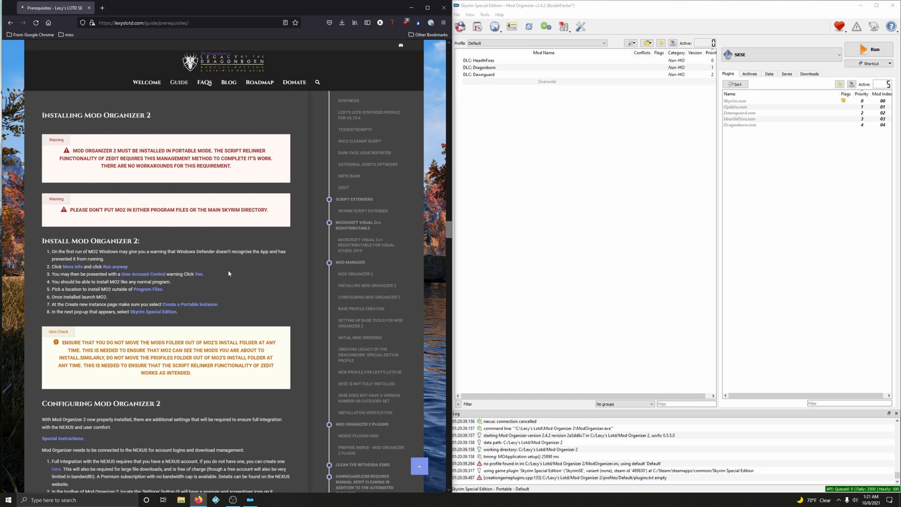
{"action": "scroll", "coordinate": [228, 273], "scroll_direction": "down", "scroll_amount": 2}
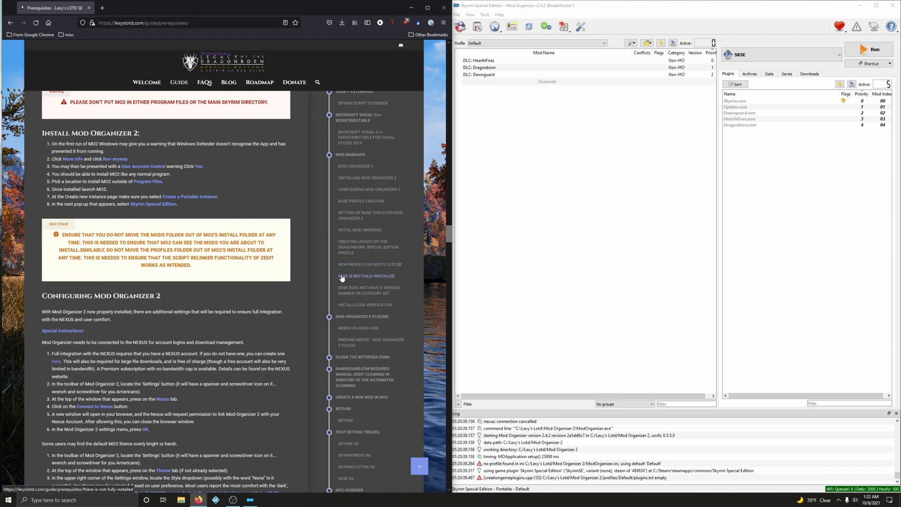
Minimize Mod Organizer, locate the mods folder inside the Lexy's Lotd Mod Organizer 2 install folder, and close the folder window
{"action": "left_click", "coordinate": [862, 10]}
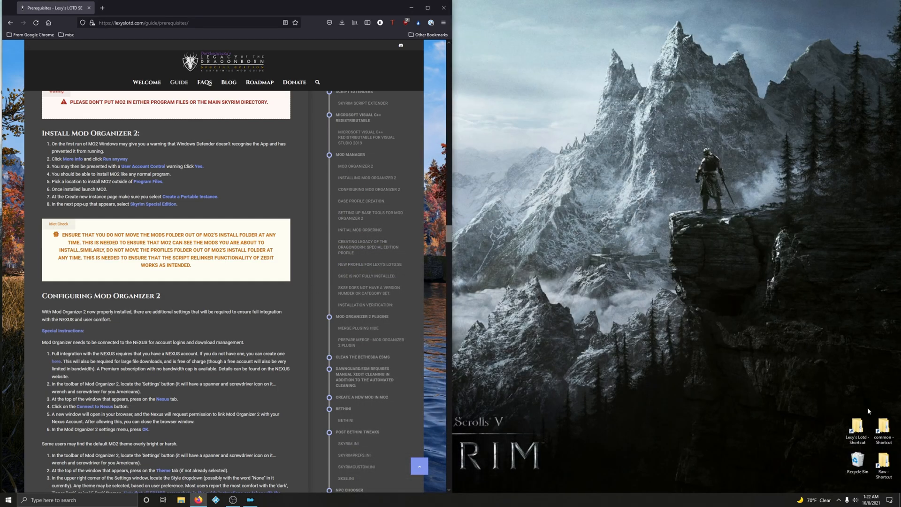
{"action": "double_click", "coordinate": [857, 427]}
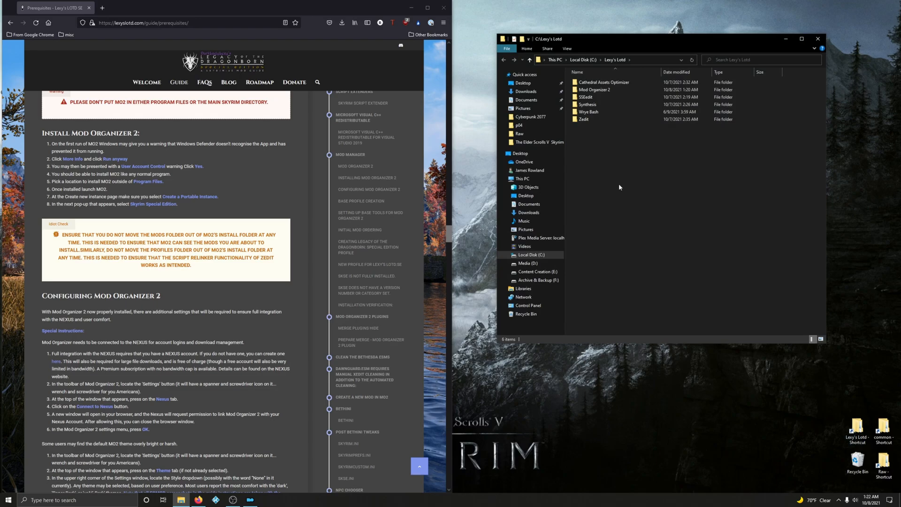
{"action": "double_click", "coordinate": [596, 90]}
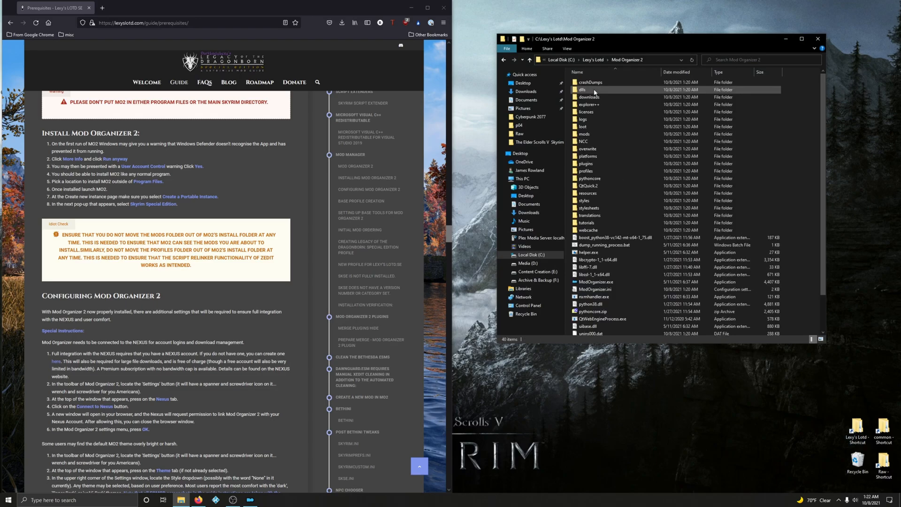
{"action": "left_click", "coordinate": [585, 135]}
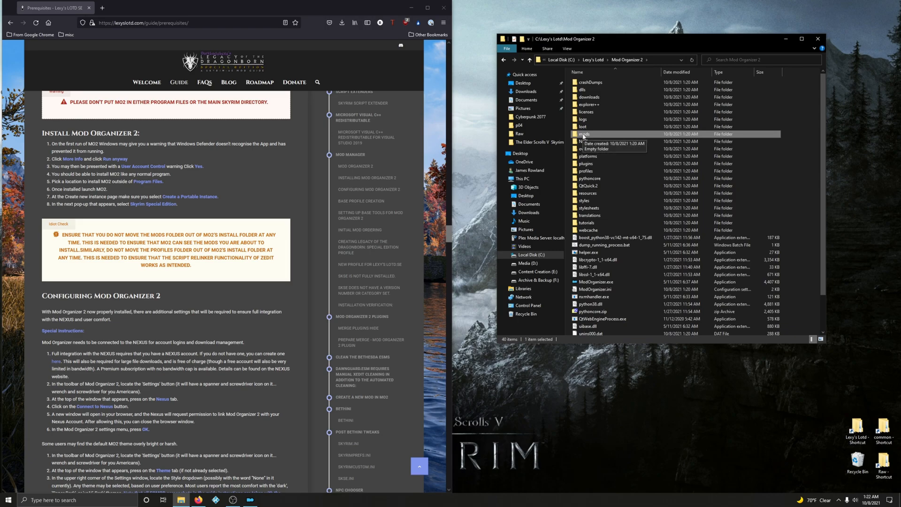
{"action": "left_click", "coordinate": [819, 38]}
In the Mod Organizer settings, disconnect and reconnect the Nexus account, authorise access in the browser, and close the authorisation page
{"action": "scroll", "coordinate": [333, 199], "scroll_direction": "down", "scroll_amount": 3}
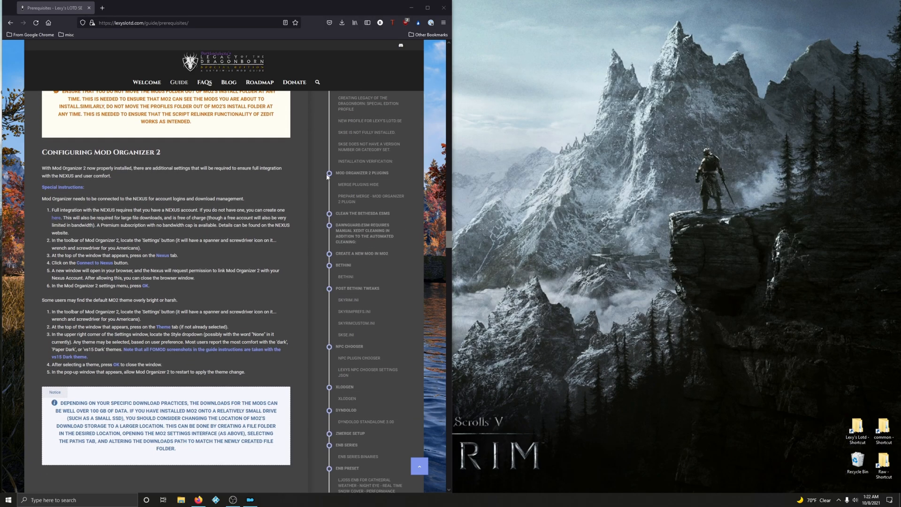
{"action": "left_click", "coordinate": [250, 500]}
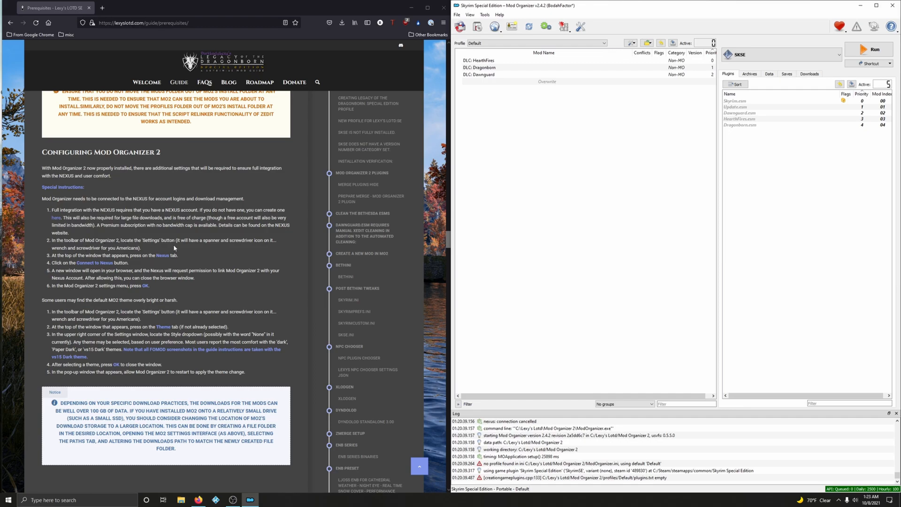
{"action": "left_click", "coordinate": [581, 28]}
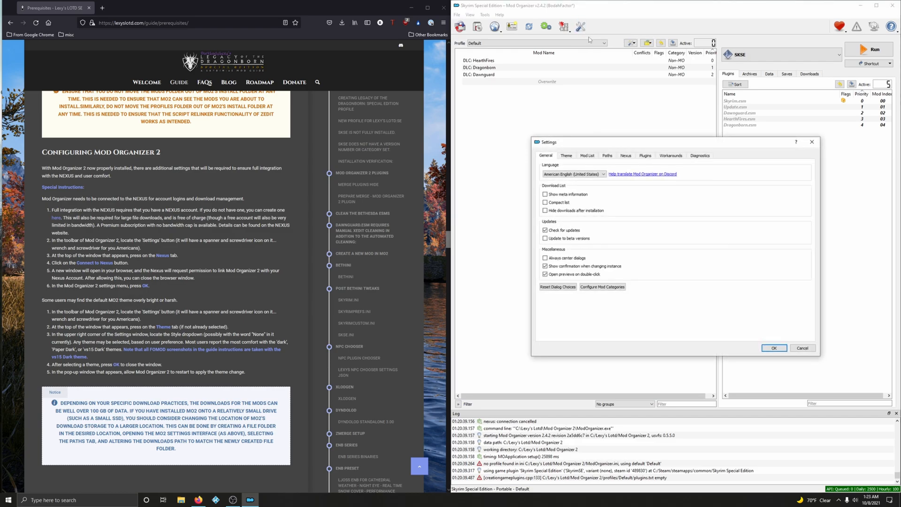
{"action": "left_click", "coordinate": [626, 160]}
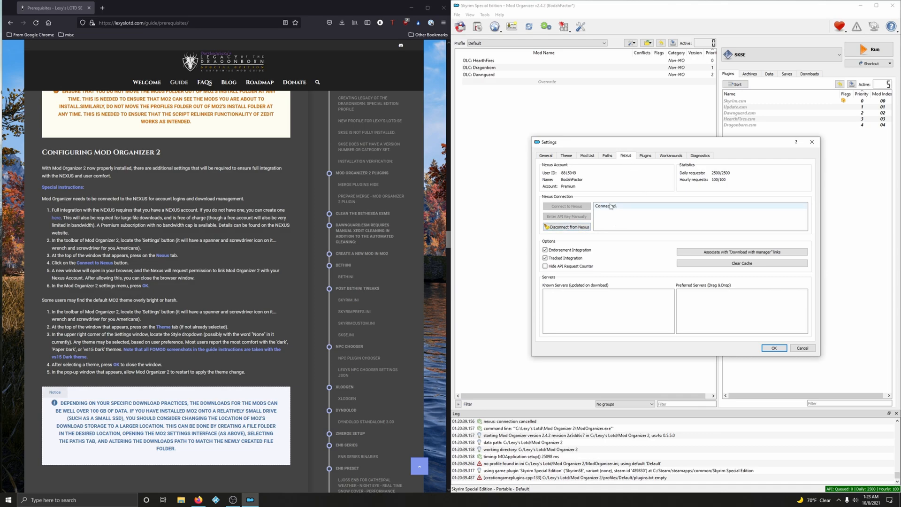
{"action": "left_click", "coordinate": [569, 228]}
{"action": "left_click", "coordinate": [574, 209]}
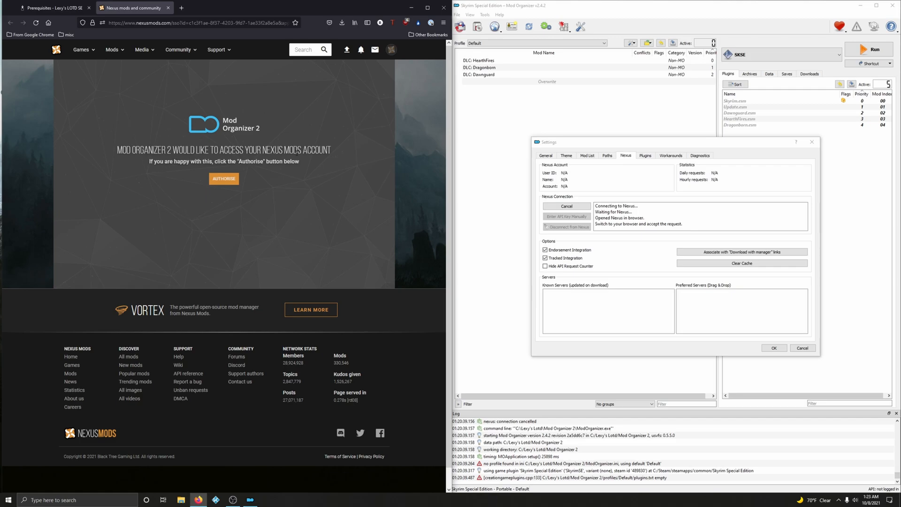
{"action": "left_click", "coordinate": [225, 183]}
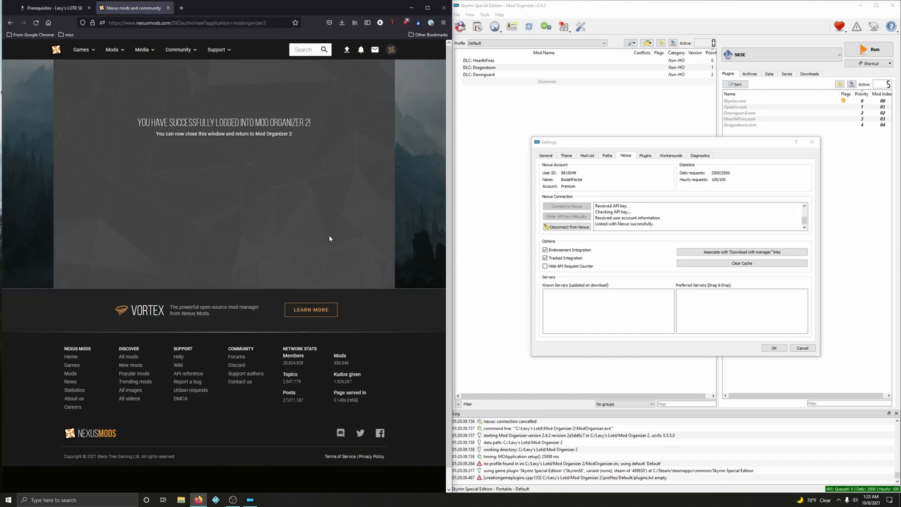
{"action": "left_click", "coordinate": [167, 10]}
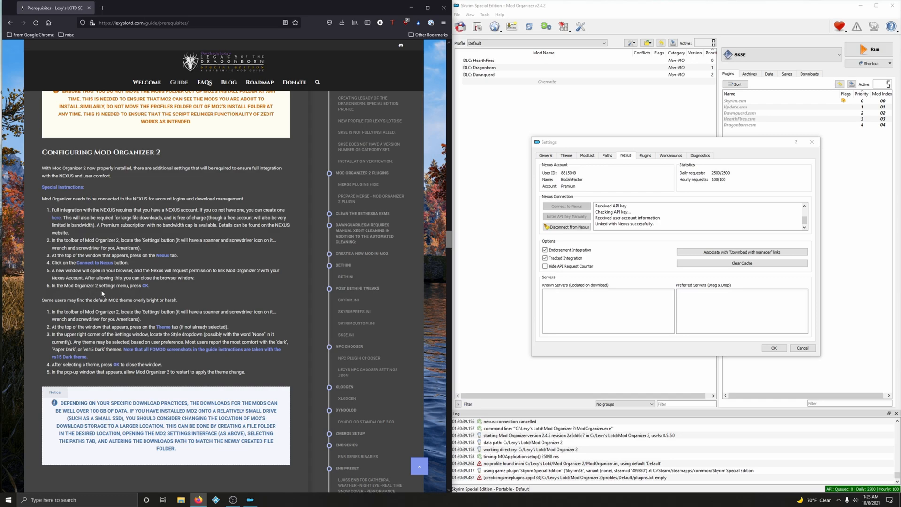
Set the Mod Organizer theme style to vs15 Dark and restart the program to apply it
{"action": "scroll", "coordinate": [179, 285], "scroll_direction": "down", "scroll_amount": 3}
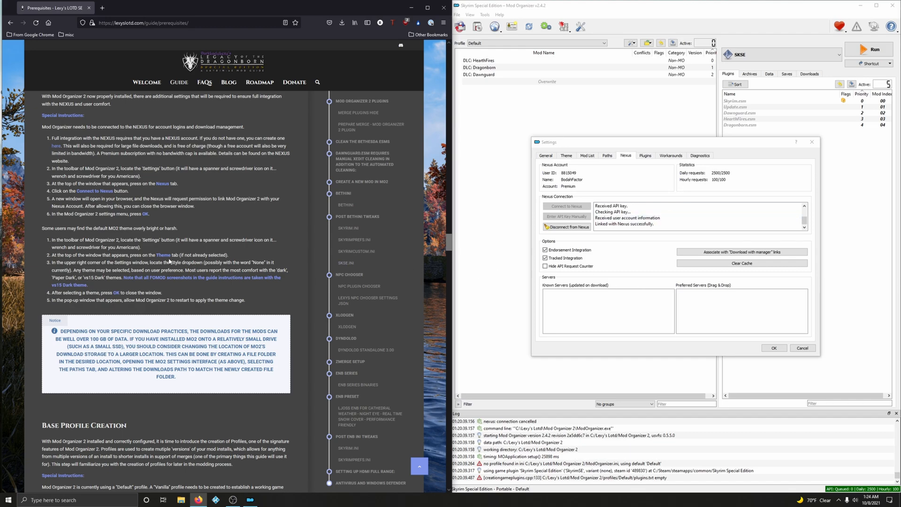
{"action": "left_click", "coordinate": [569, 158]}
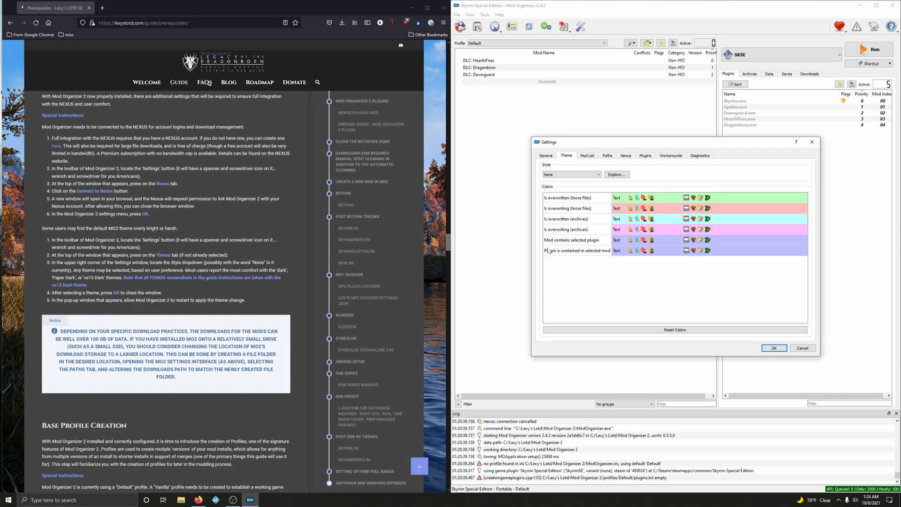
{"action": "left_click", "coordinate": [564, 176]}
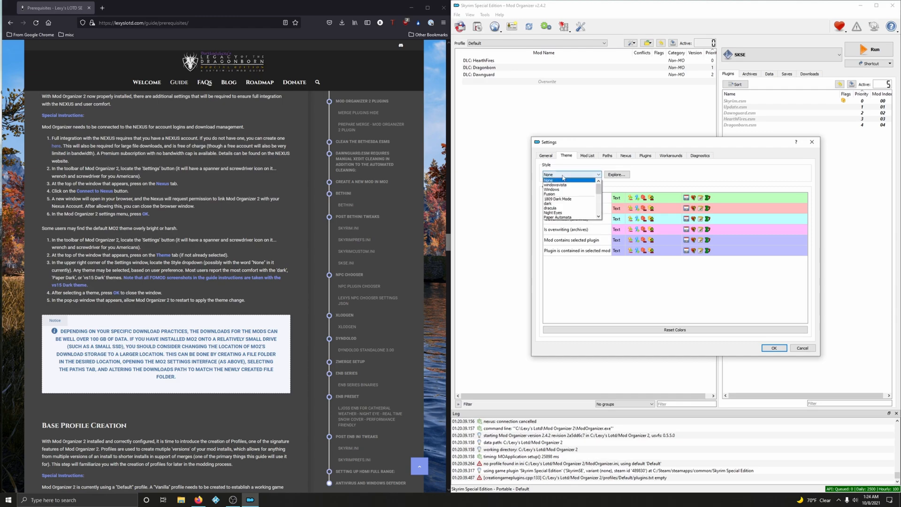
{"action": "scroll", "coordinate": [565, 214], "scroll_direction": "down", "scroll_amount": 5}
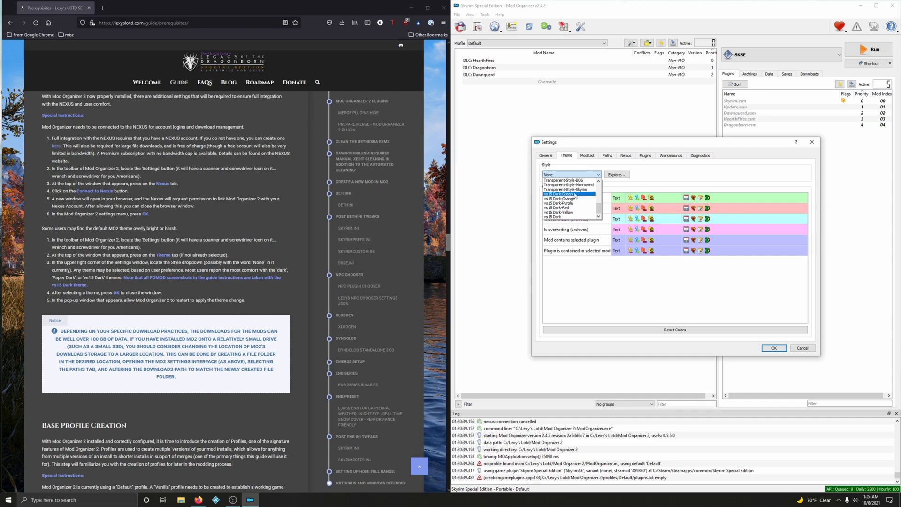
{"action": "left_click", "coordinate": [555, 218]}
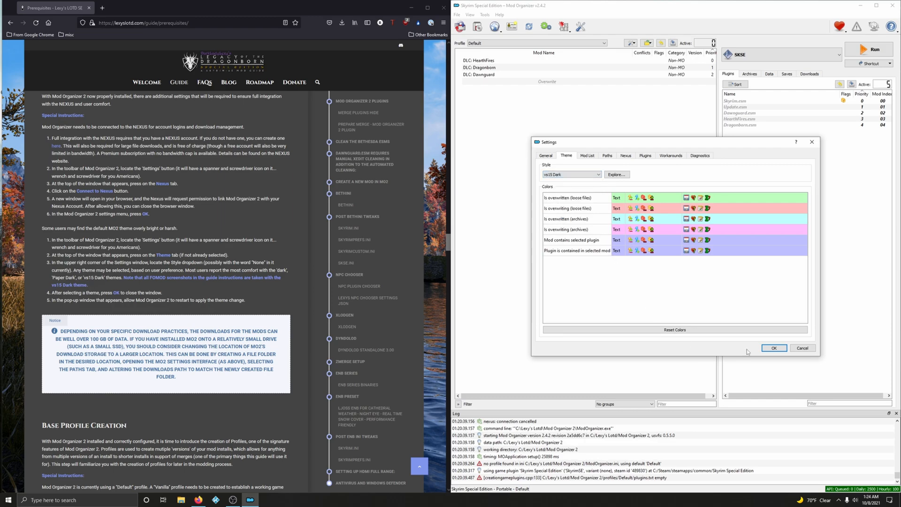
{"action": "left_click", "coordinate": [773, 348]}
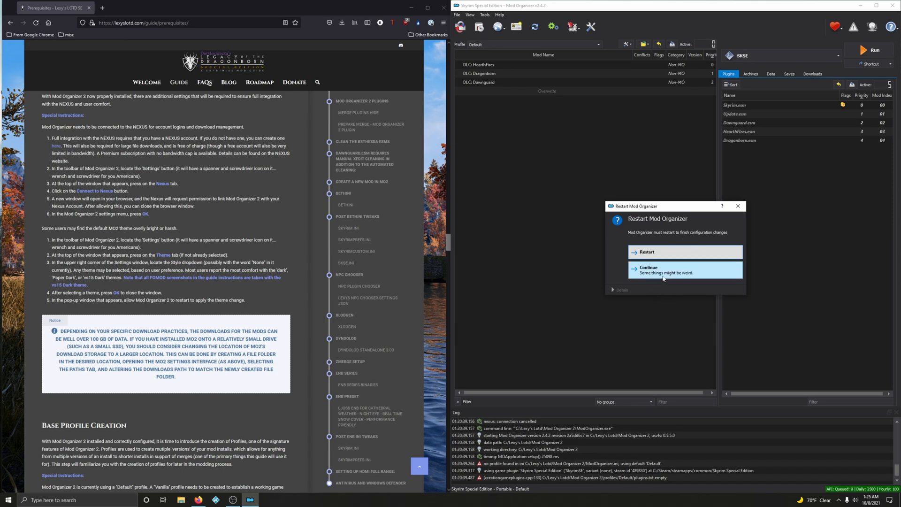
{"action": "left_click", "coordinate": [656, 254]}
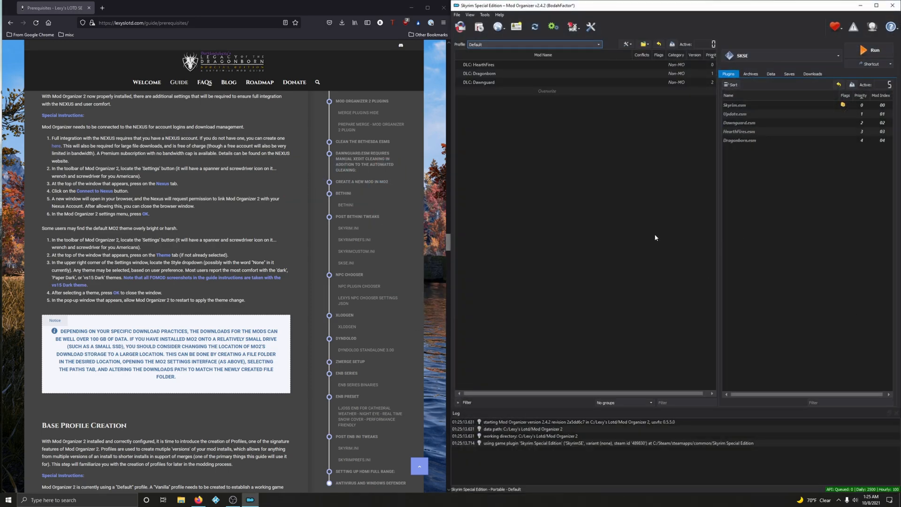
{"action": "scroll", "coordinate": [281, 248], "scroll_direction": "down", "scroll_amount": 3}
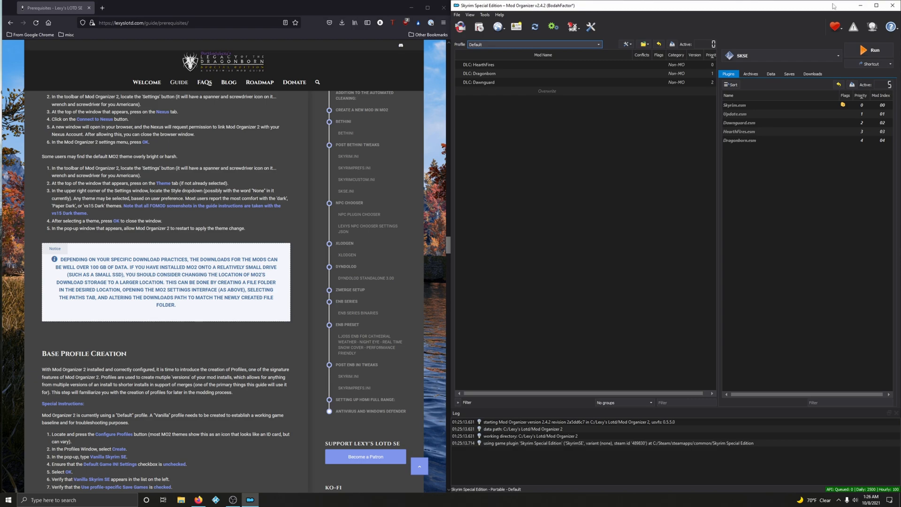
{"action": "left_click", "coordinate": [860, 5]}
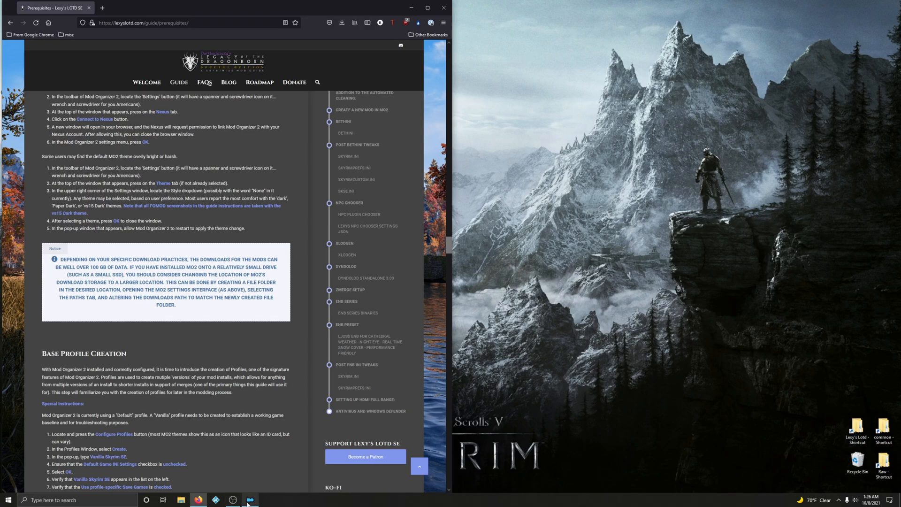
{"action": "mouse_move", "coordinate": [248, 504]}
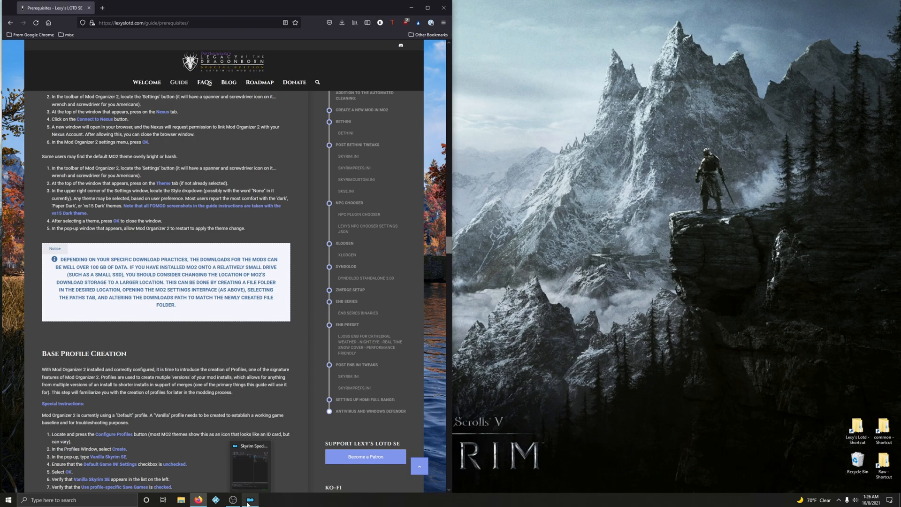
{"action": "left_click", "coordinate": [249, 500]}
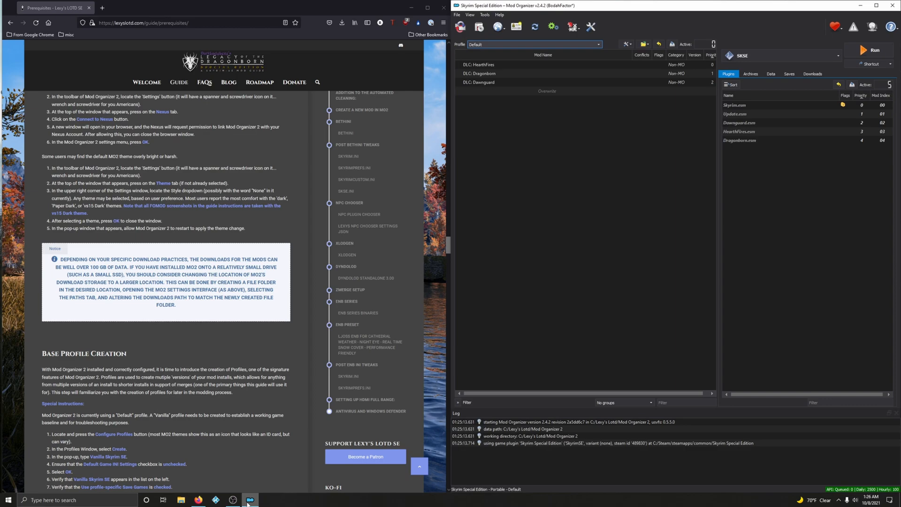
Create a profile named Vanilla Skyrim SE without default game INI settings, and enable profile-specific save games for it
{"action": "scroll", "coordinate": [268, 444], "scroll_direction": "down", "scroll_amount": 3}
{"action": "scroll", "coordinate": [249, 371], "scroll_direction": "down", "scroll_amount": 1}
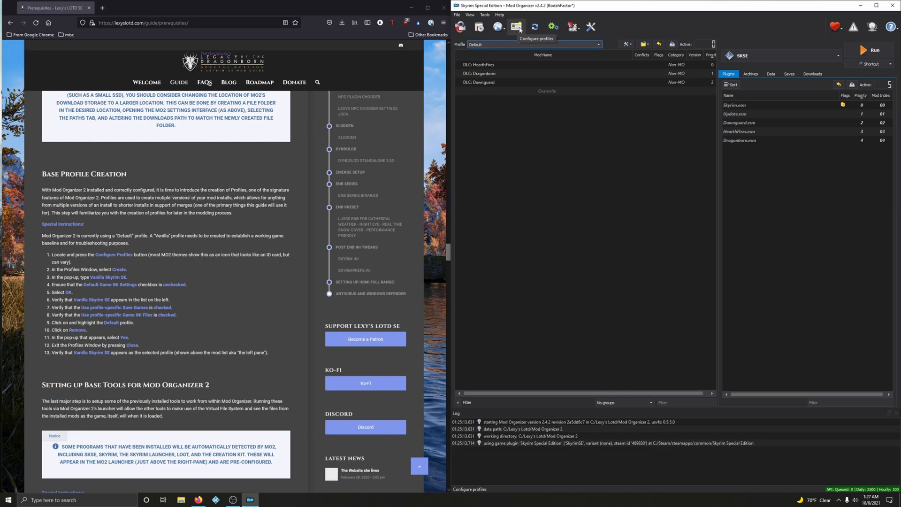
{"action": "left_click", "coordinate": [513, 45]}
{"action": "left_click", "coordinate": [490, 45]}
{"action": "left_click", "coordinate": [516, 28]}
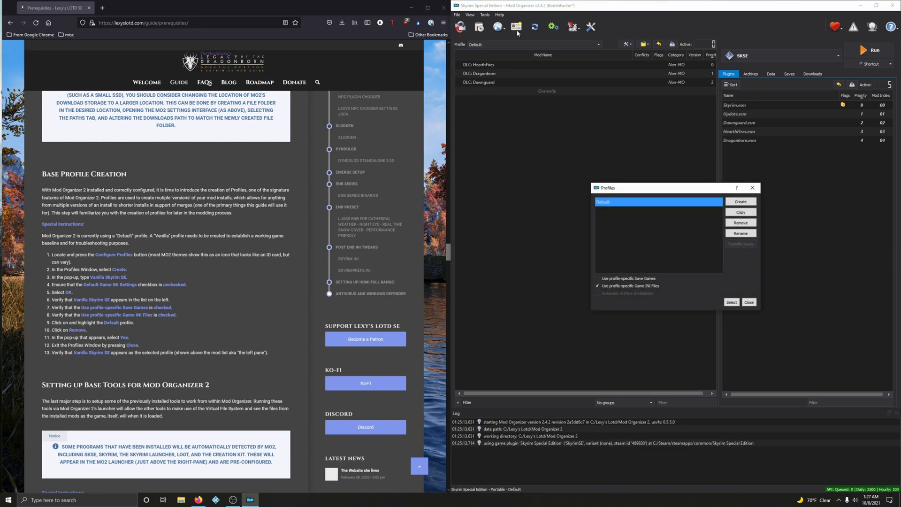
{"action": "left_click", "coordinate": [742, 203]}
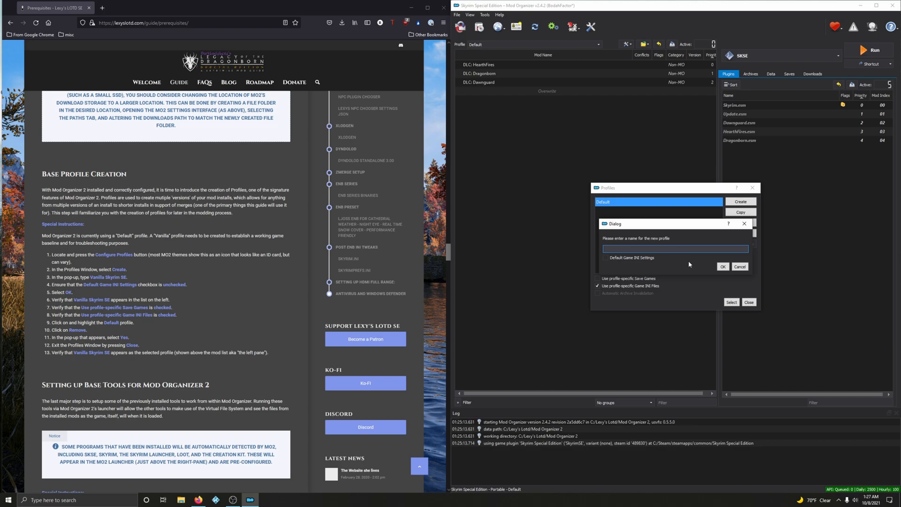
{"action": "left_click_drag", "start_coordinate": [90, 277], "coordinate": [127, 277]}
{"action": "key", "text": "ctrl+c"}
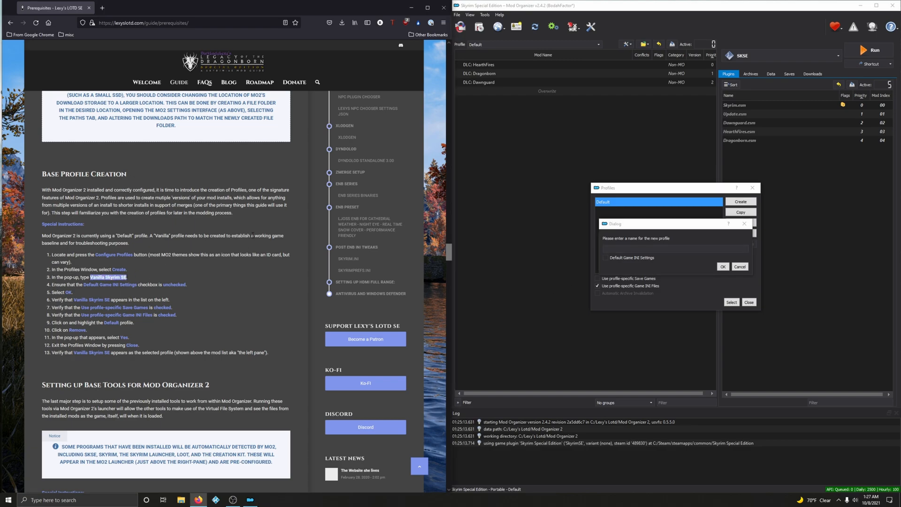
{"action": "left_click", "coordinate": [641, 249]}
{"action": "key", "text": "ctrl+v"}
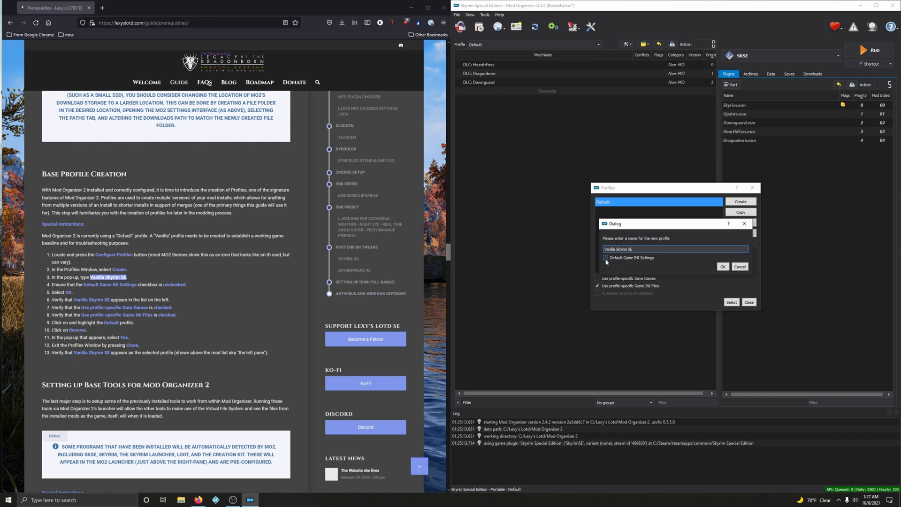
{"action": "left_click", "coordinate": [725, 267]}
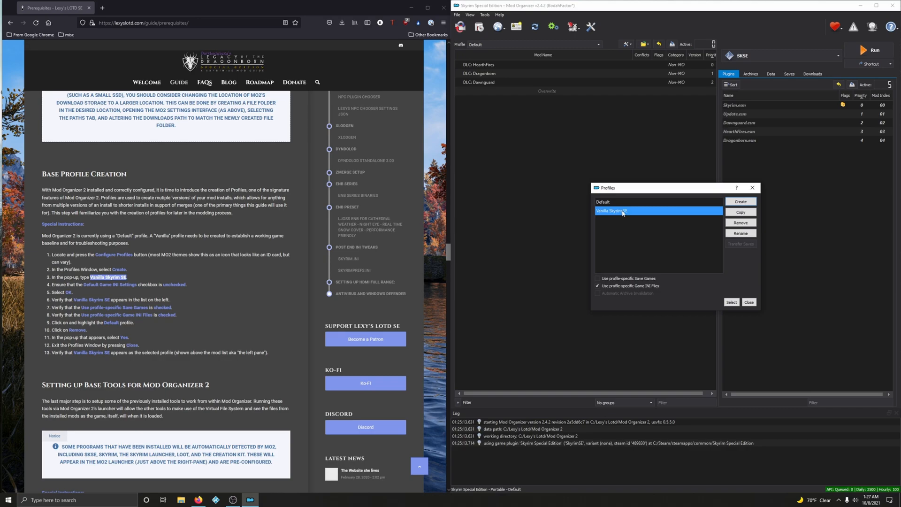
{"action": "left_click", "coordinate": [598, 279]}
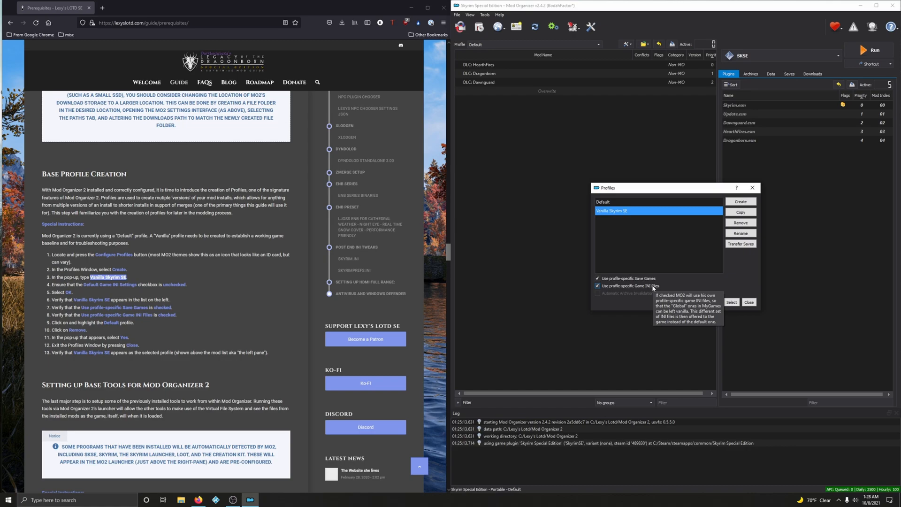
Try to remove the Default profile from the profile list
{"action": "left_click", "coordinate": [610, 202]}
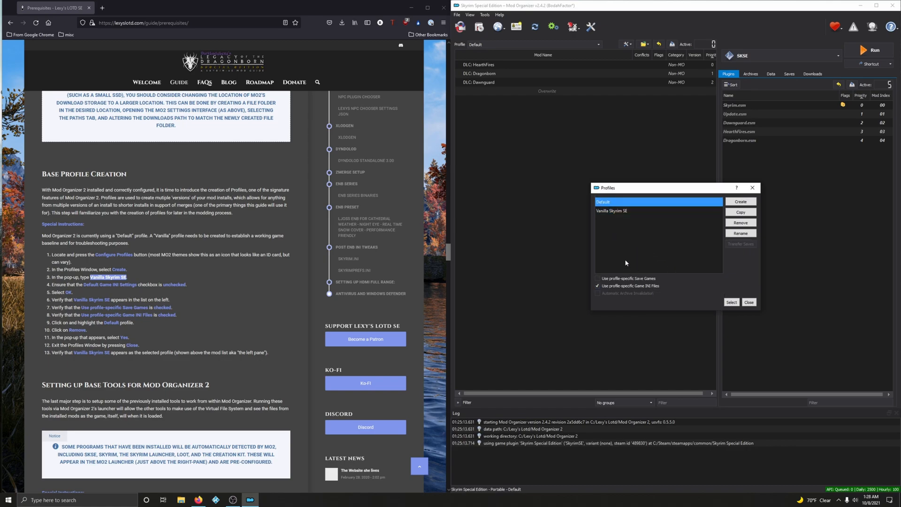
{"action": "left_click", "coordinate": [746, 226]}
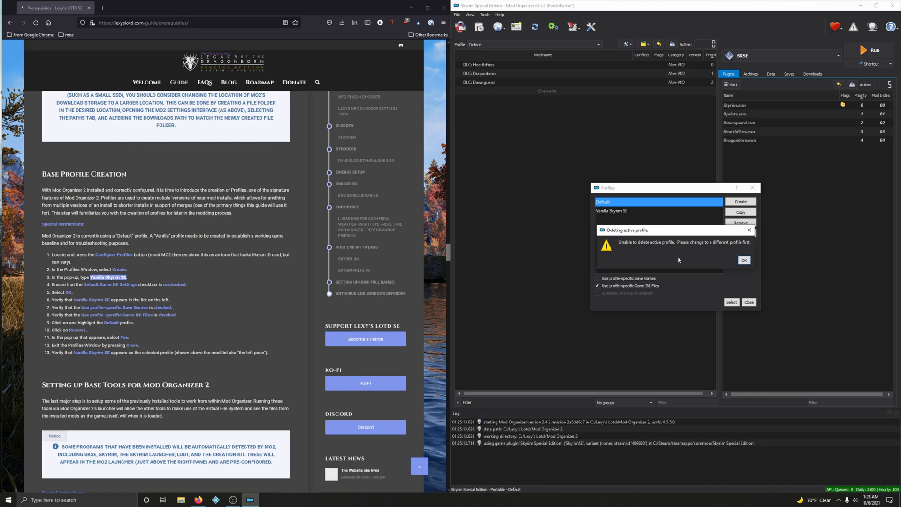
{"action": "left_click", "coordinate": [744, 261]}
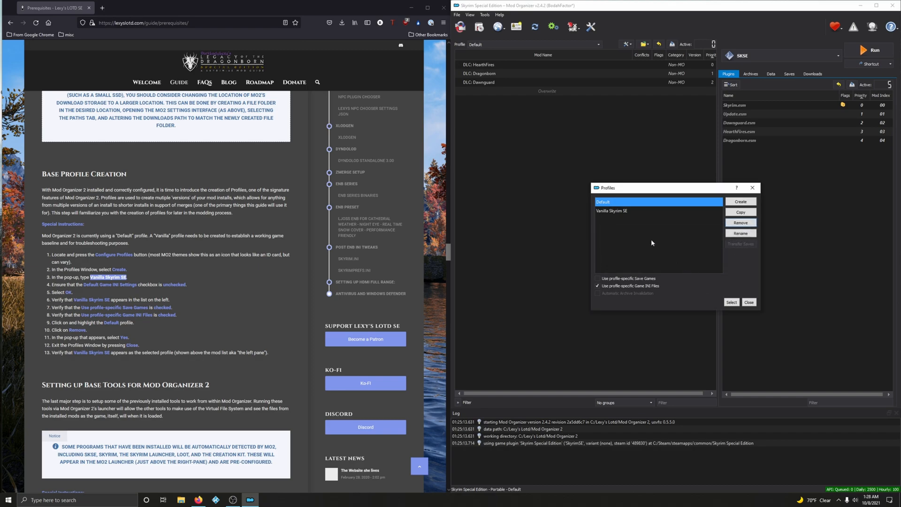
Close the profile manager and switch the active profile to Vanilla Skyrim SE
{"action": "left_click", "coordinate": [732, 302]}
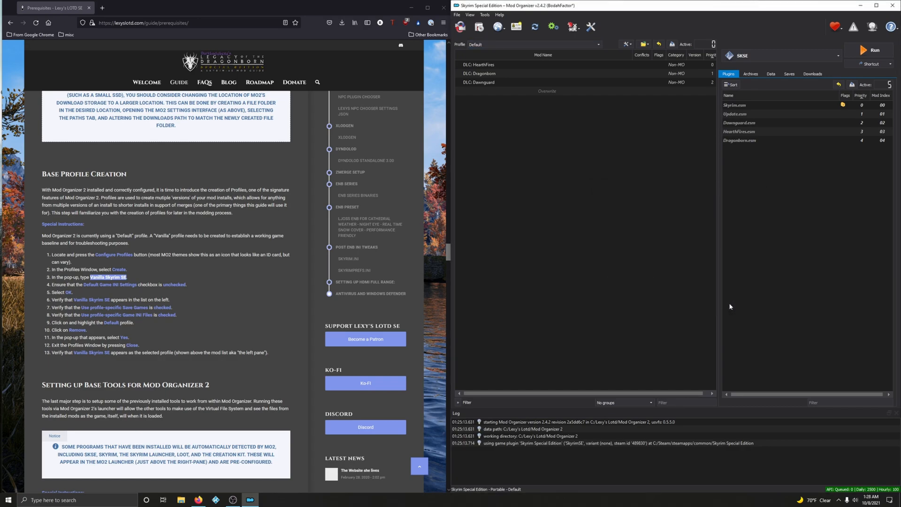
{"action": "left_click", "coordinate": [491, 46]}
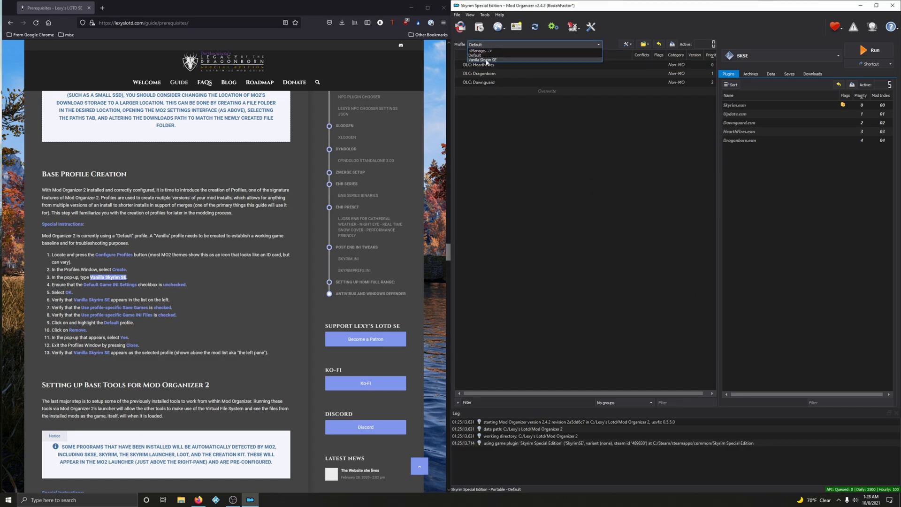
{"action": "left_click", "coordinate": [507, 61]}
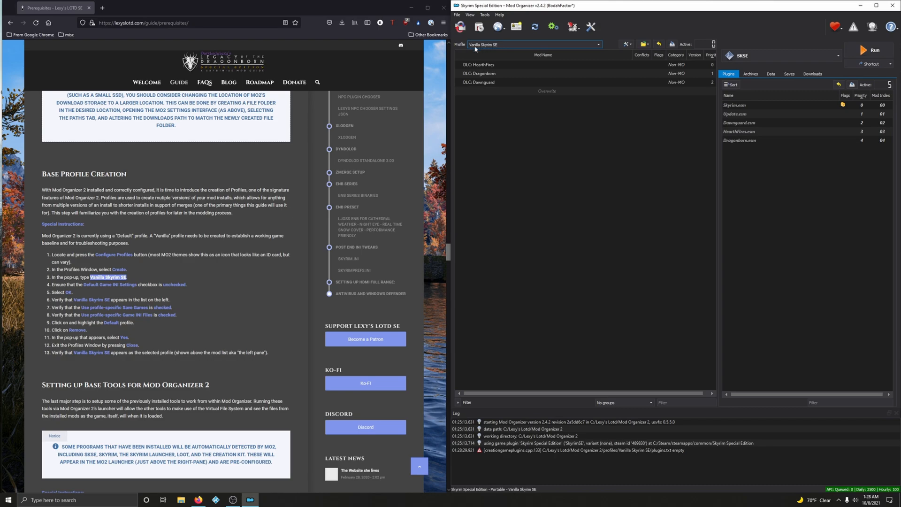
Remove the Default profile from the profile list, confirm the removal and close the profile manager
{"action": "left_click", "coordinate": [517, 30]}
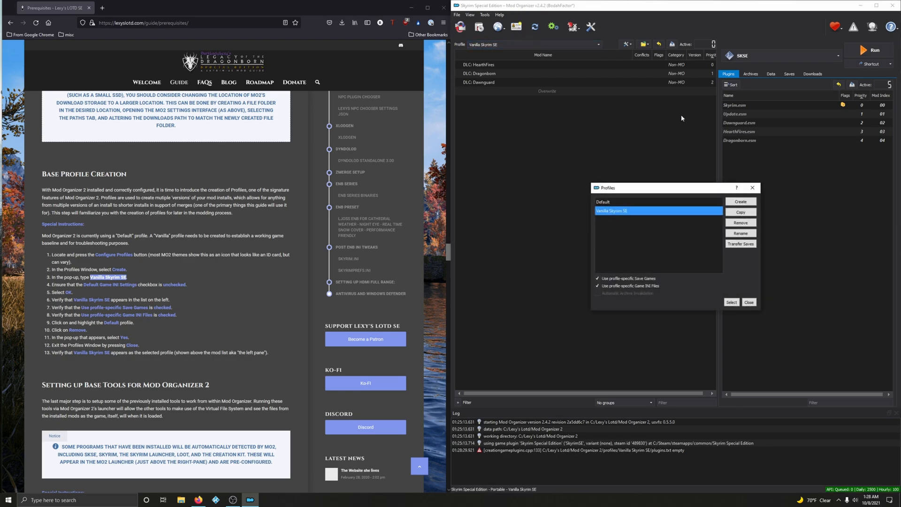
{"action": "left_click", "coordinate": [629, 202]}
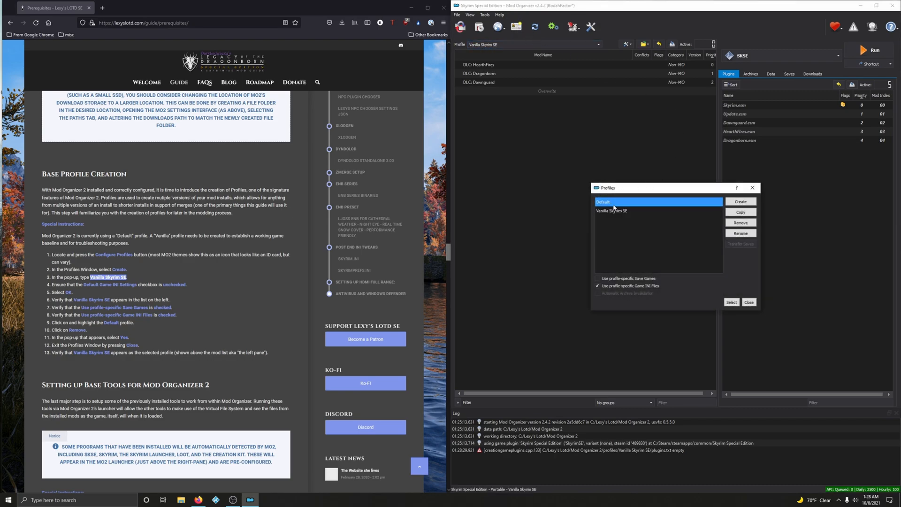
{"action": "left_click", "coordinate": [746, 223]}
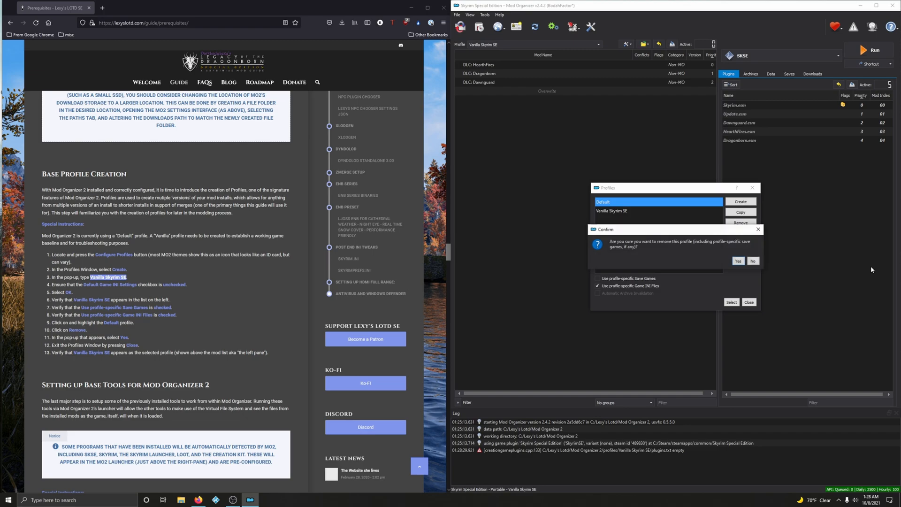
{"action": "left_click", "coordinate": [739, 261]}
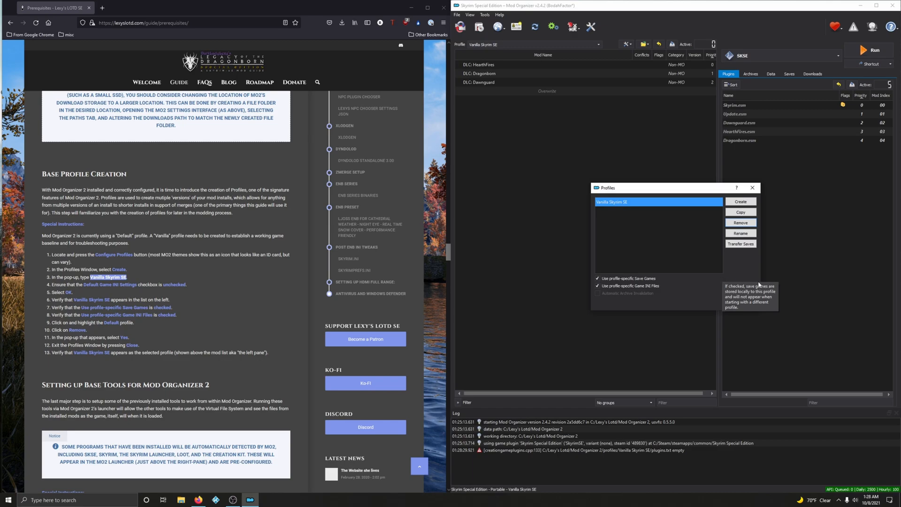
{"action": "left_click", "coordinate": [748, 303]}
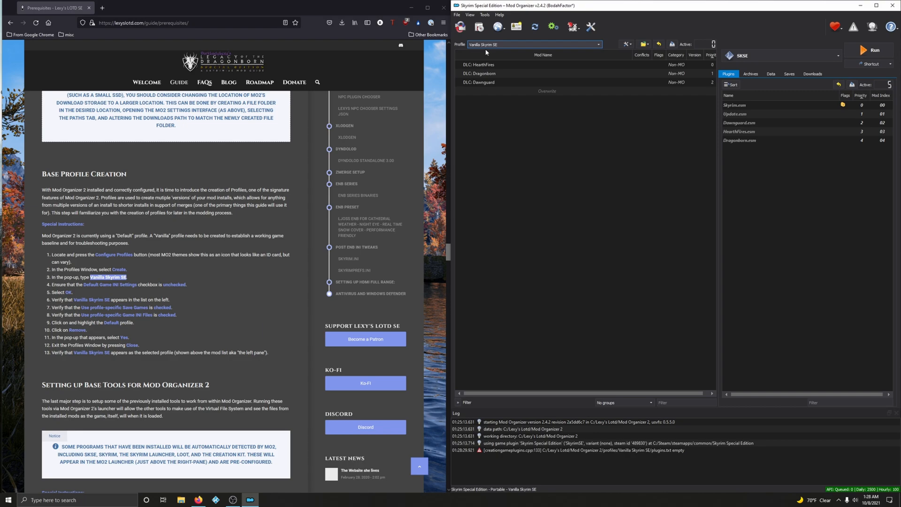
Add SSEEdit.exe from the SSEedit folder in C:\Lexy's Lotd to the executables list and apply the change
{"action": "scroll", "coordinate": [238, 294], "scroll_direction": "down", "scroll_amount": 5}
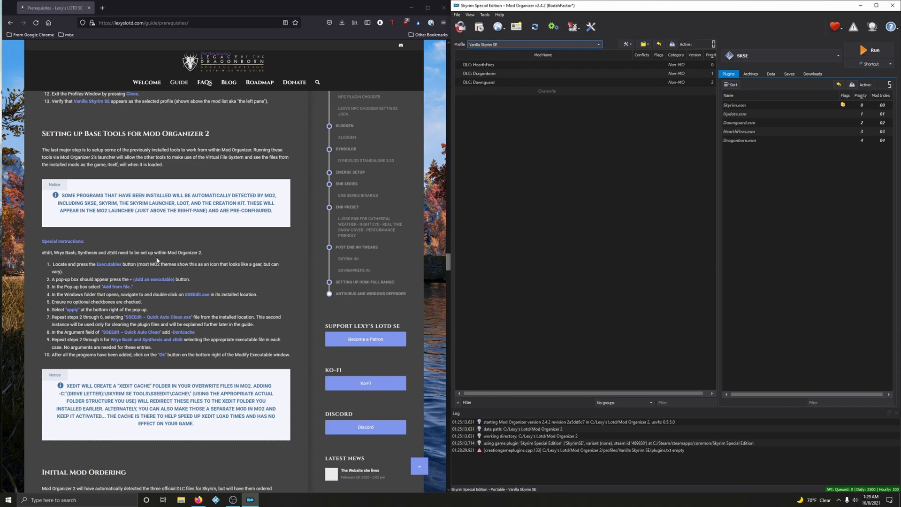
{"action": "scroll", "coordinate": [246, 263], "scroll_direction": "down", "scroll_amount": 1}
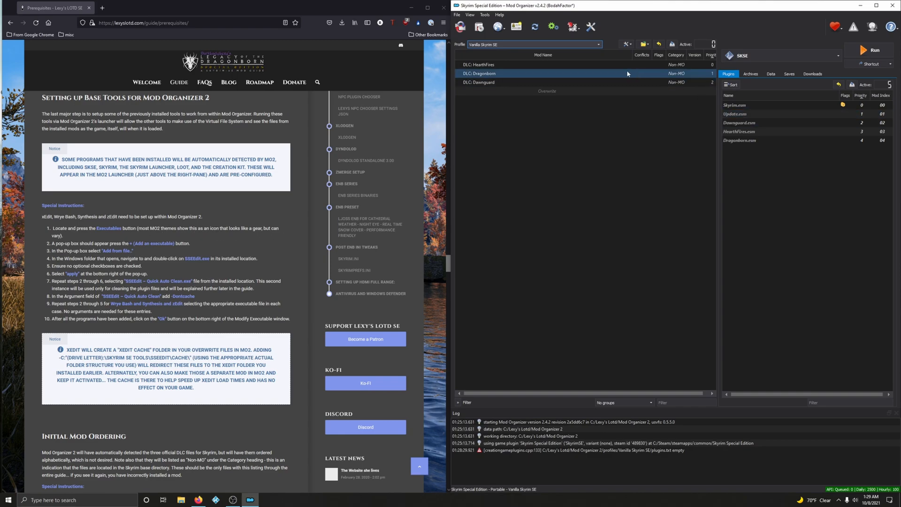
{"action": "left_click", "coordinate": [553, 30]}
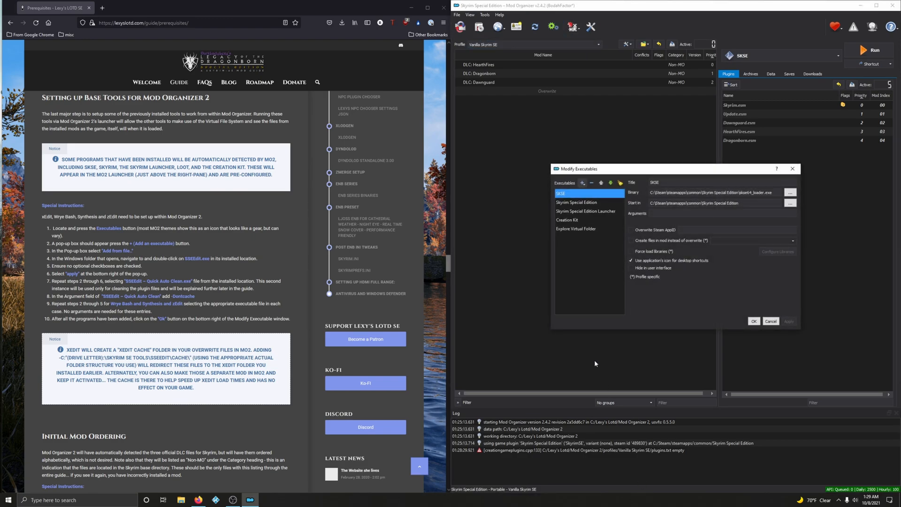
{"action": "left_click", "coordinate": [583, 183]}
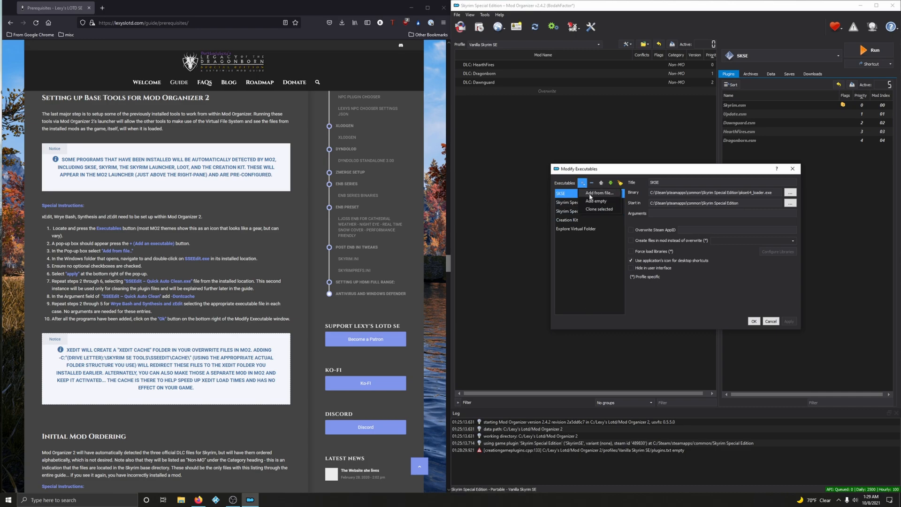
{"action": "left_click", "coordinate": [590, 195]}
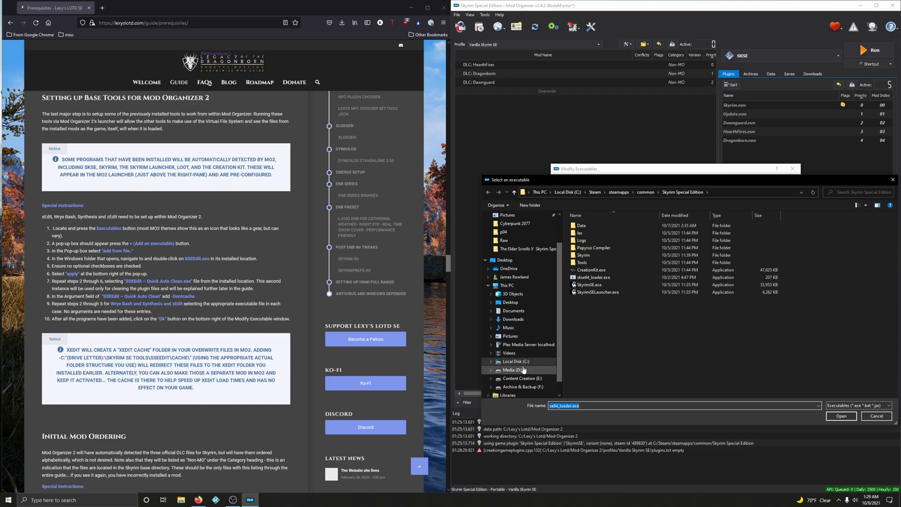
{"action": "left_click", "coordinate": [515, 361]}
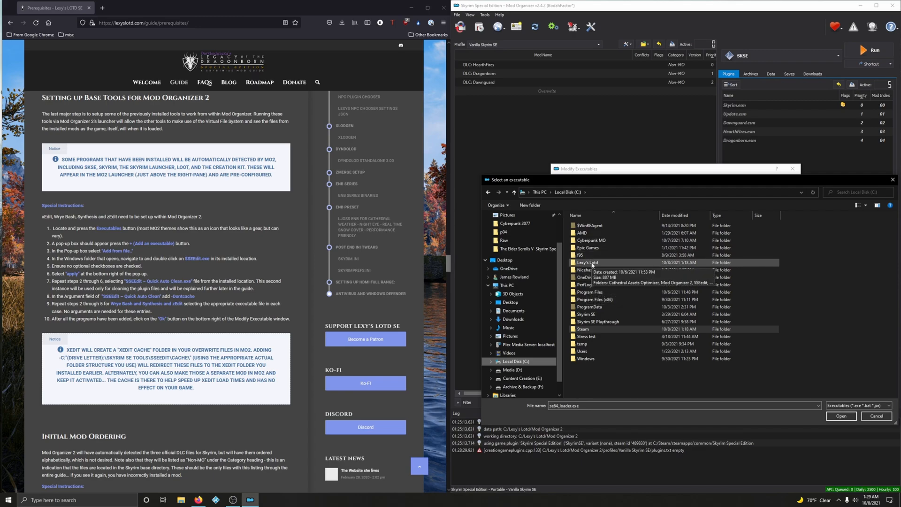
{"action": "double_click", "coordinate": [589, 262]}
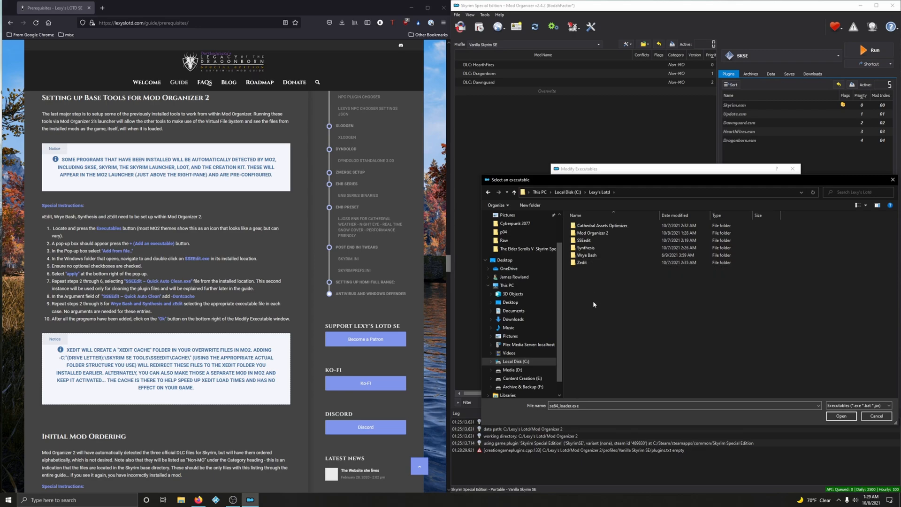
{"action": "double_click", "coordinate": [586, 240]}
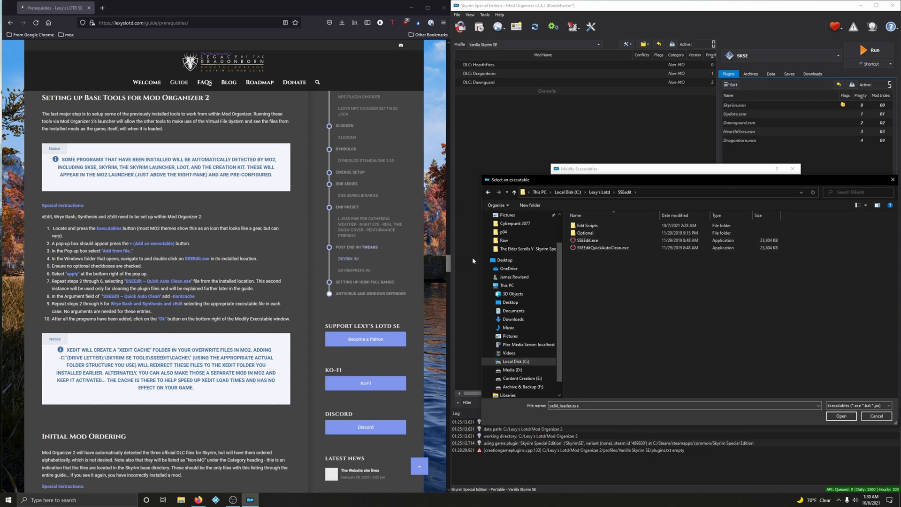
{"action": "left_click", "coordinate": [589, 241]}
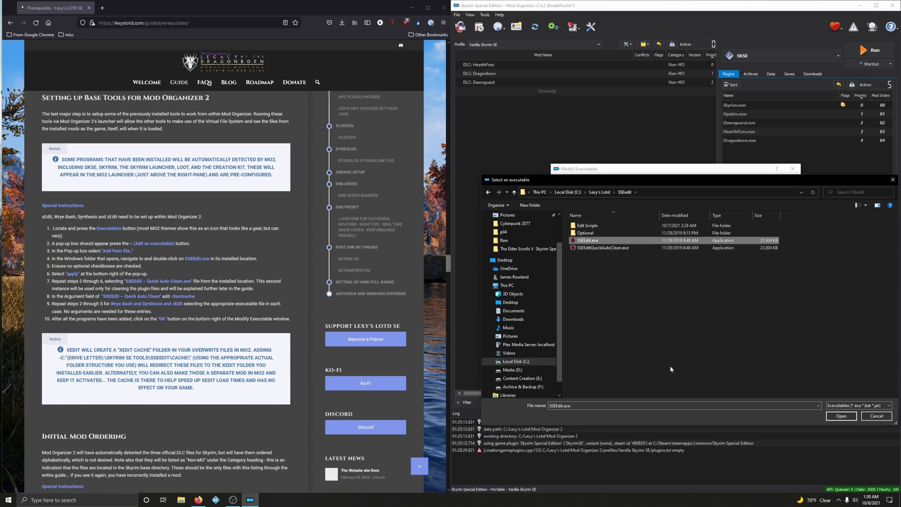
{"action": "key", "text": "Return"}
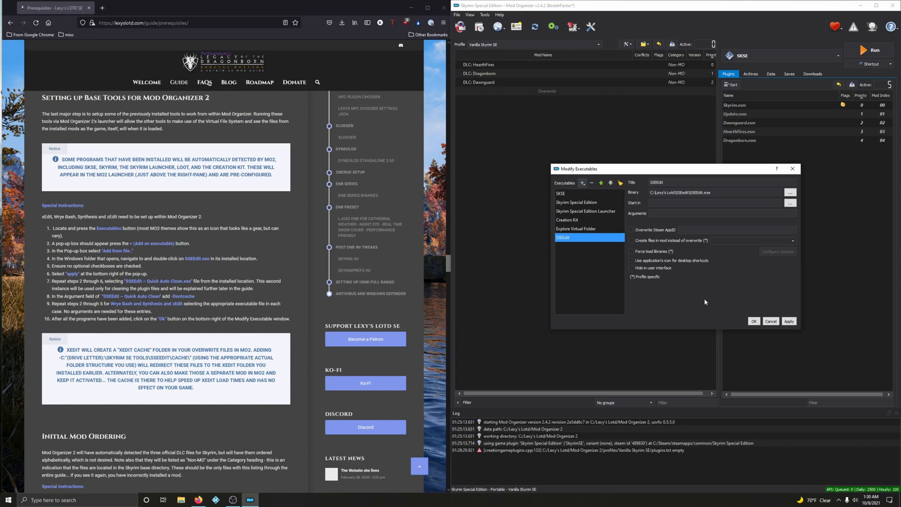
{"action": "left_click", "coordinate": [788, 322]}
Add SSEEditQuickAutoClean.exe from the SSEedit folder as a second executable
{"action": "left_click", "coordinate": [581, 183]}
{"action": "left_click", "coordinate": [586, 194]}
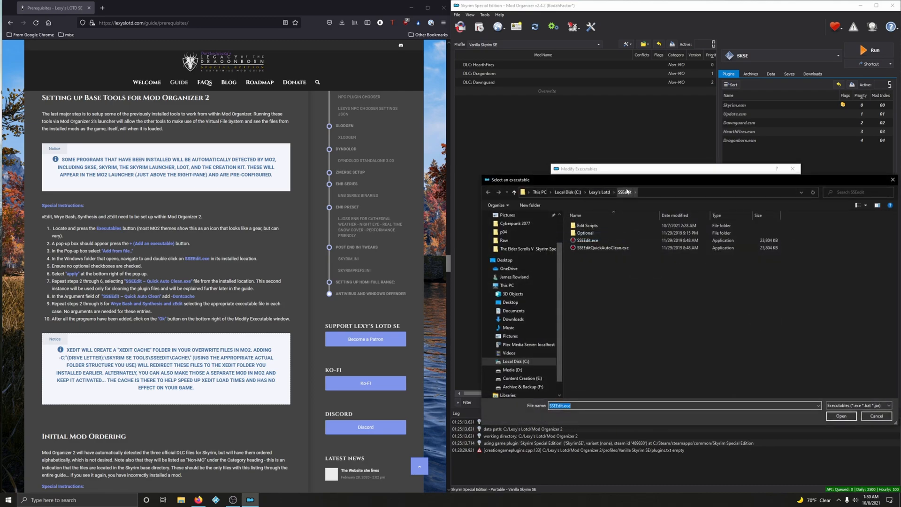
{"action": "left_click", "coordinate": [599, 248]}
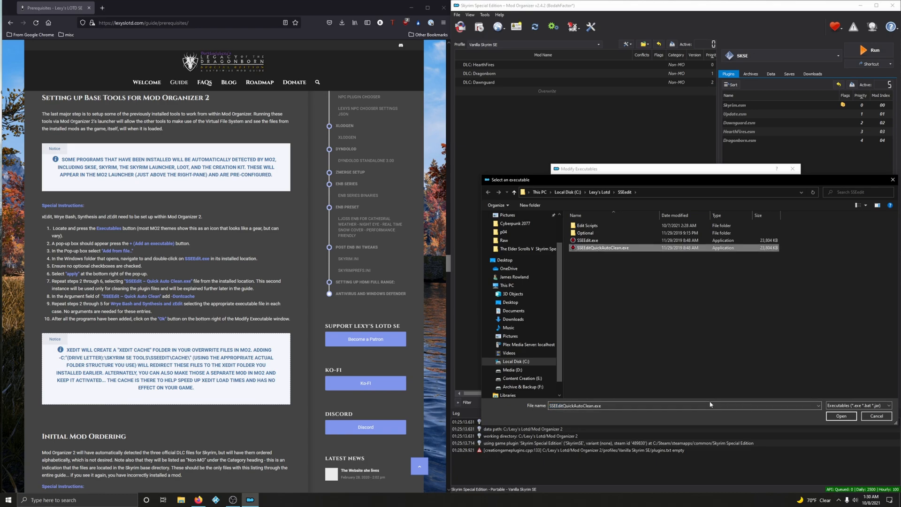
{"action": "left_click", "coordinate": [832, 417]}
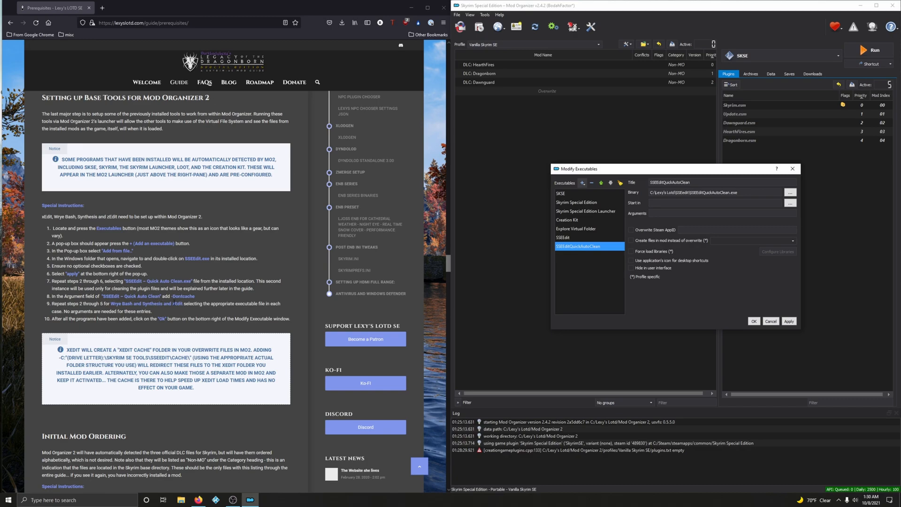
Copy -Dontcache from the guide into the arguments of the SSEEditQuickAutoClean executable and apply it
{"action": "left_click_drag", "start_coordinate": [171, 296], "coordinate": [198, 298]}
{"action": "key", "text": "ctrl+c"}
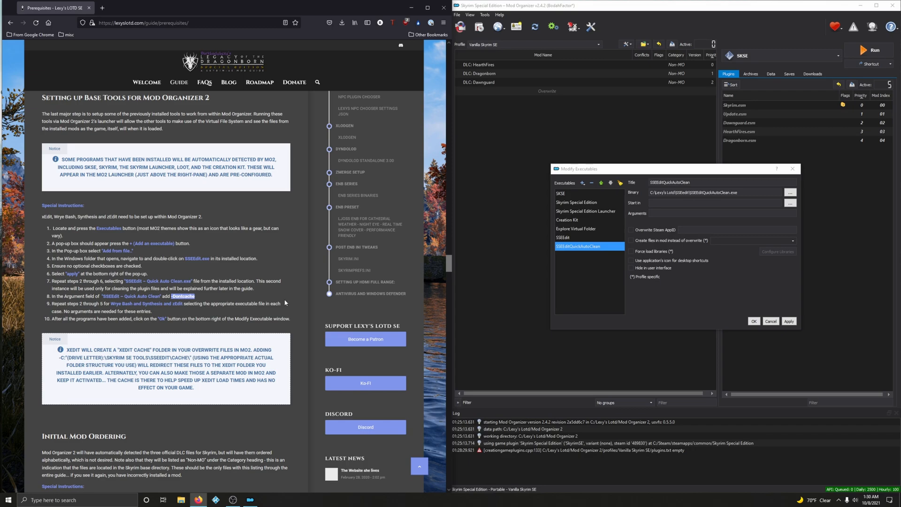
{"action": "left_click", "coordinate": [676, 214]}
{"action": "key", "text": "ctrl+v"}
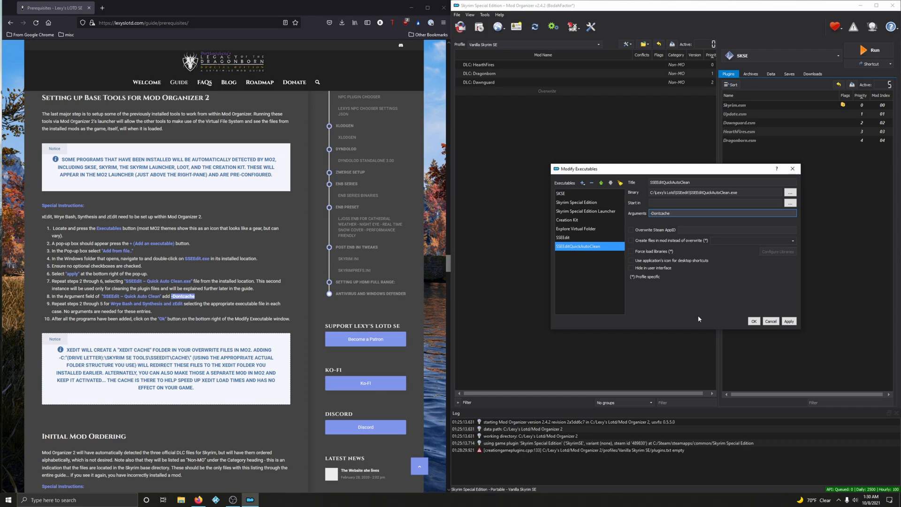
{"action": "left_click", "coordinate": [788, 322]}
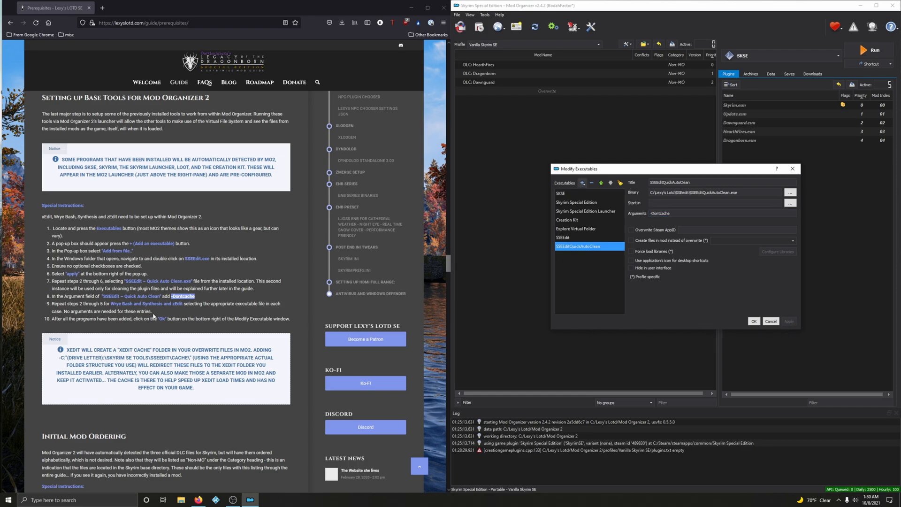
Add Wrye Bash.exe from the Wrye Bash folder in Lexy's Lotd to the executables and apply the change
{"action": "left_click", "coordinate": [582, 184]}
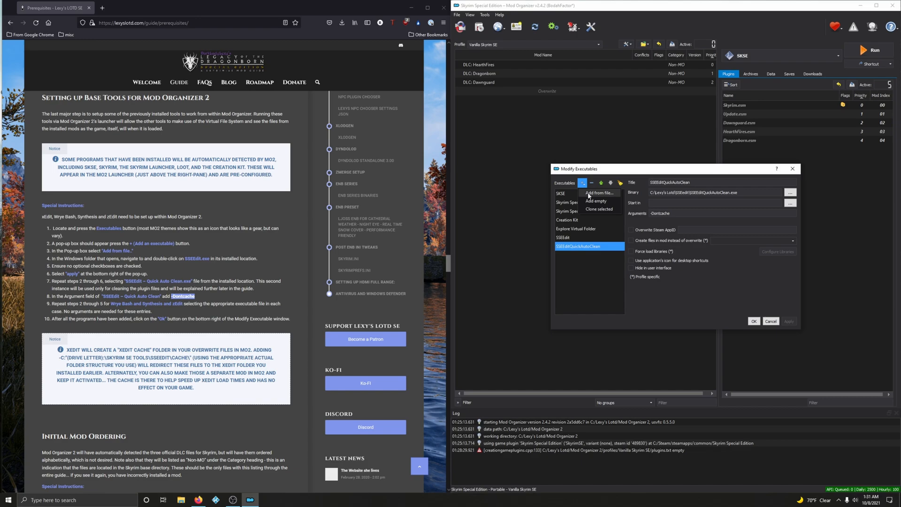
{"action": "left_click", "coordinate": [589, 194]}
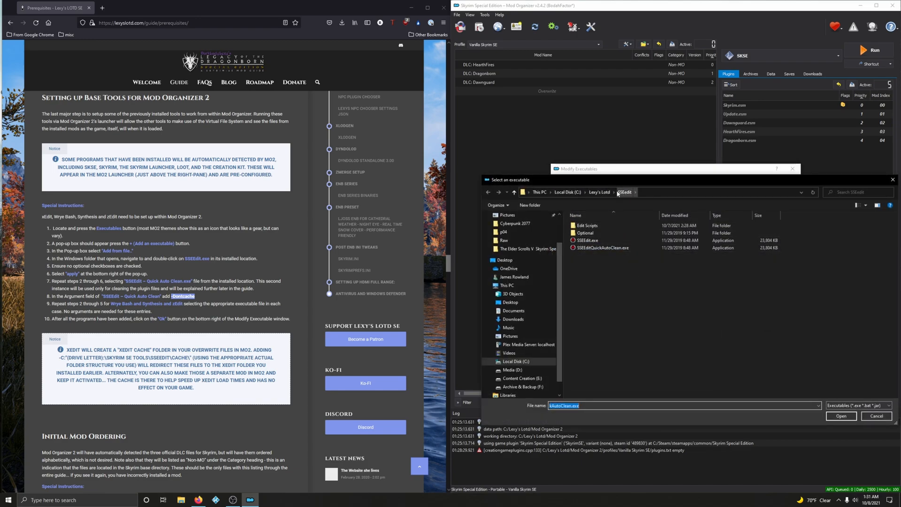
{"action": "left_click", "coordinate": [600, 192]}
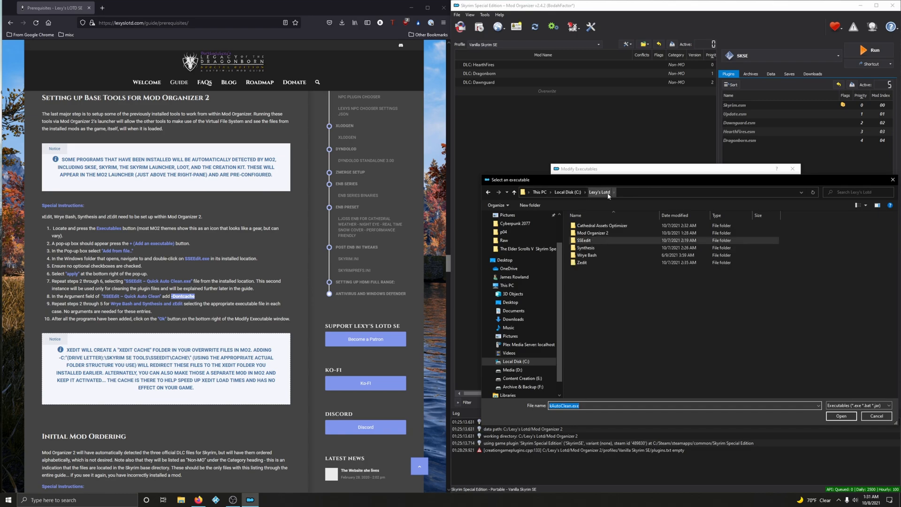
{"action": "double_click", "coordinate": [587, 255]}
{"action": "left_click", "coordinate": [588, 271]}
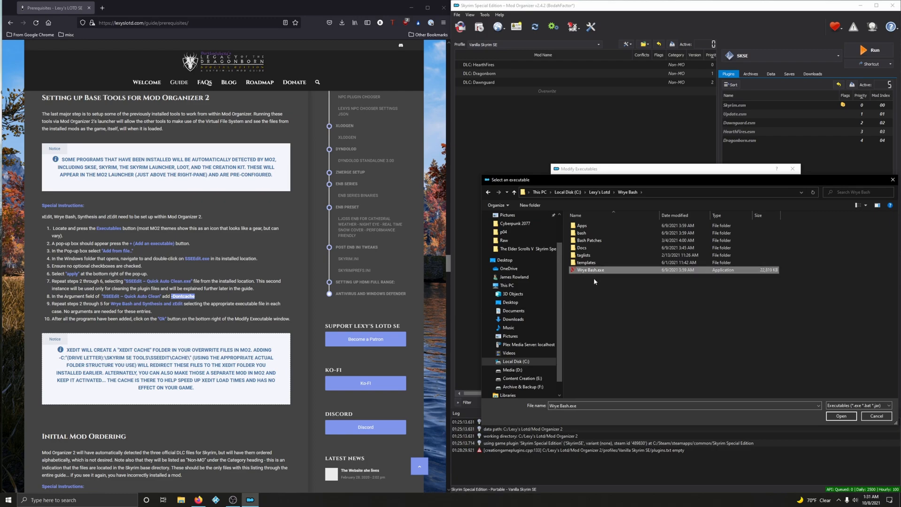
{"action": "left_click", "coordinate": [840, 420]}
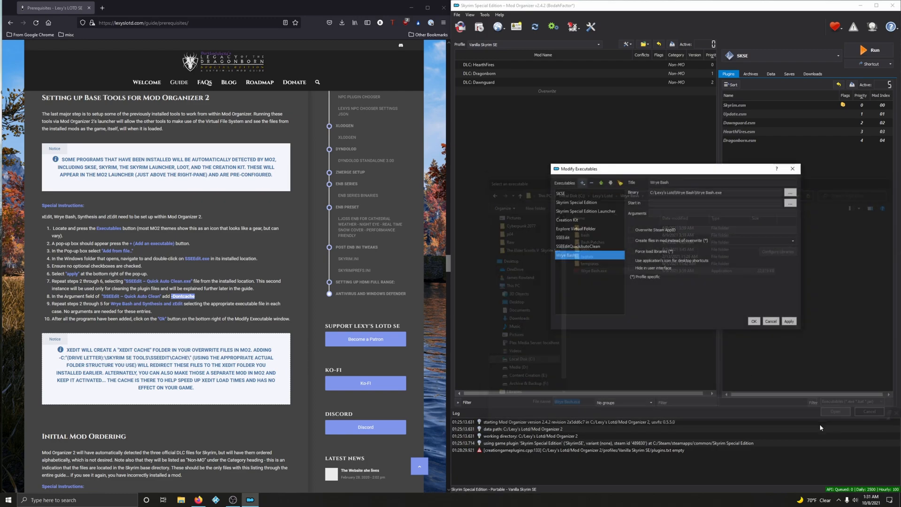
{"action": "left_click", "coordinate": [788, 321]}
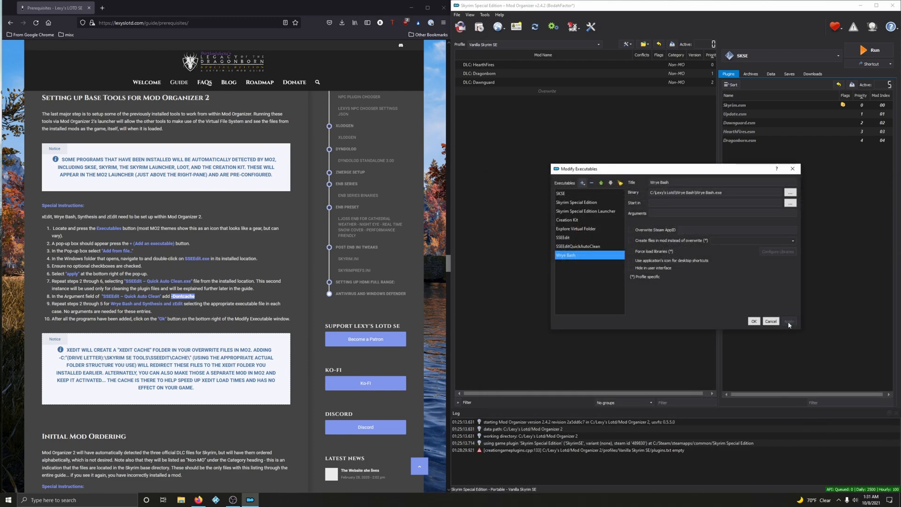
Add Synthesis.exe from the Synthesis folder in Lexy's Lotd to the executables and apply the change
{"action": "left_click", "coordinate": [582, 184]}
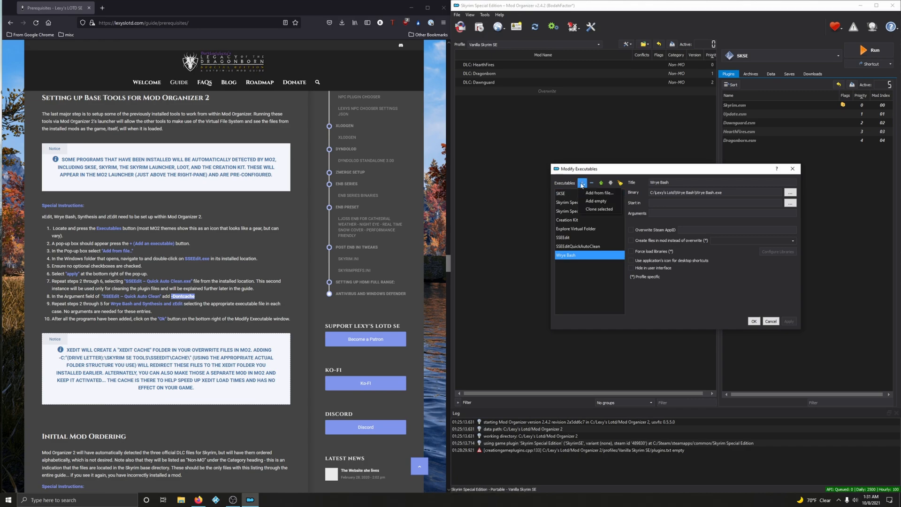
{"action": "left_click", "coordinate": [593, 193]}
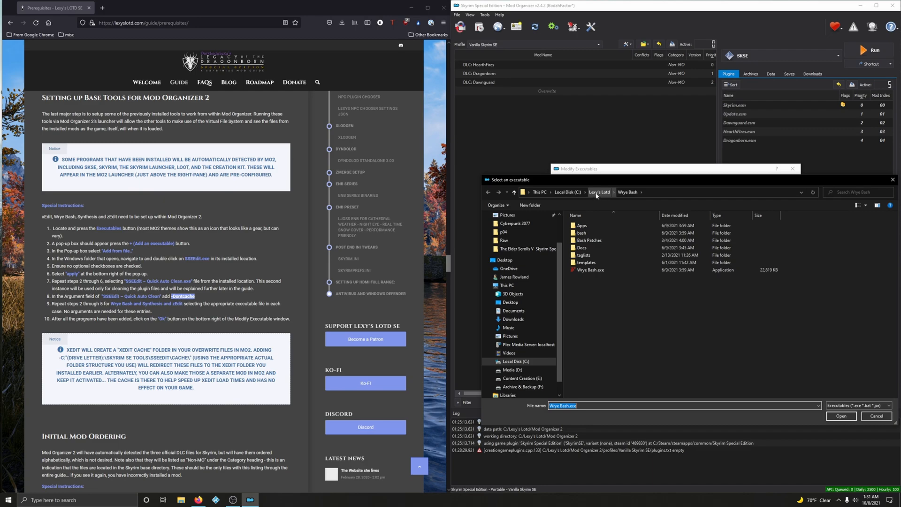
{"action": "left_click", "coordinate": [599, 194]}
{"action": "left_click", "coordinate": [583, 248]}
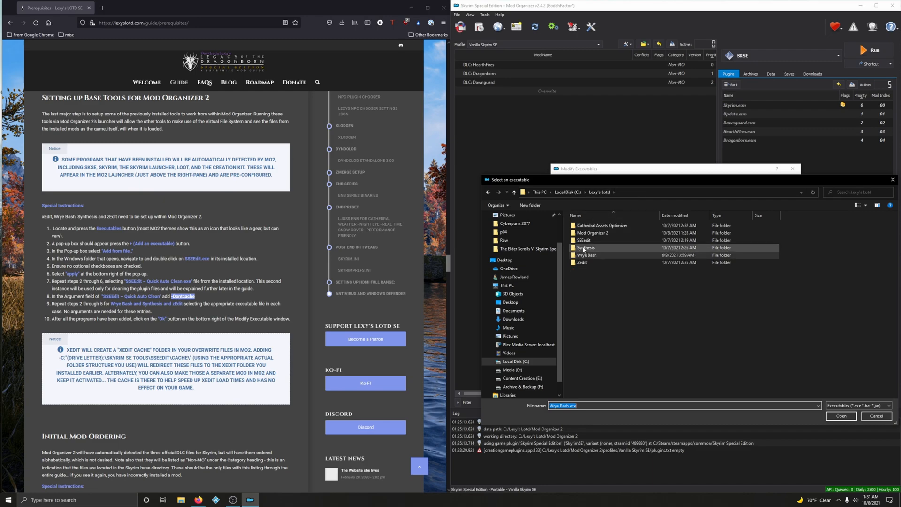
{"action": "double_click", "coordinate": [585, 248]}
{"action": "left_click", "coordinate": [589, 232]}
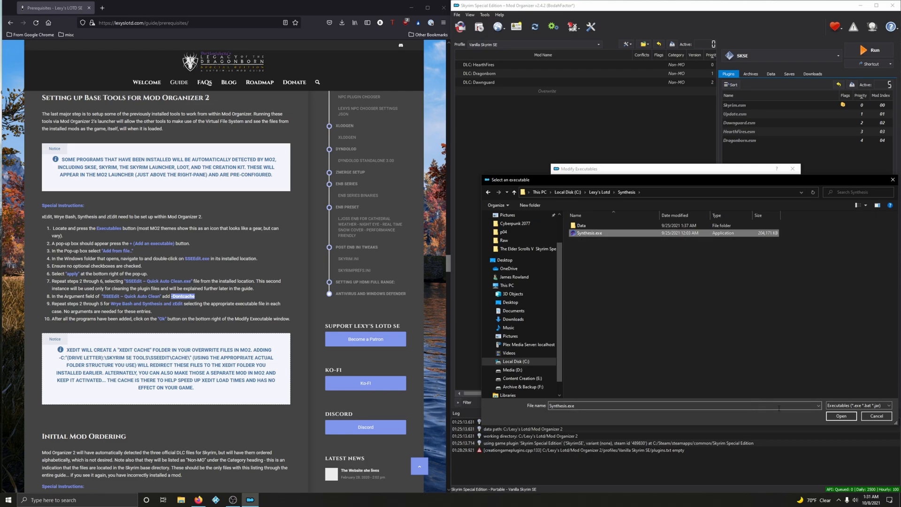
{"action": "left_click", "coordinate": [840, 417]}
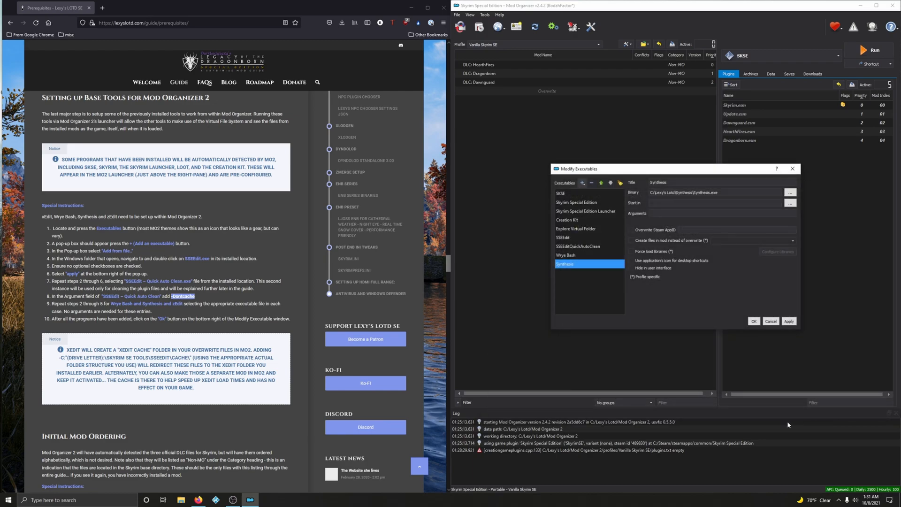
{"action": "left_click", "coordinate": [789, 322]}
Add zEdit.exe from the Zedit folder in Lexy's Lotd to the executables, apply the change and close the executables dialog
{"action": "left_click", "coordinate": [583, 184]}
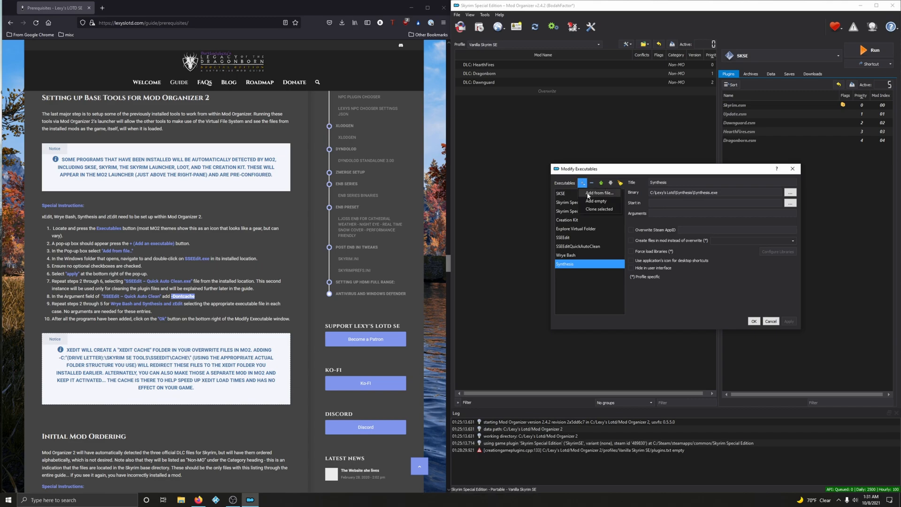
{"action": "left_click", "coordinate": [608, 211]}
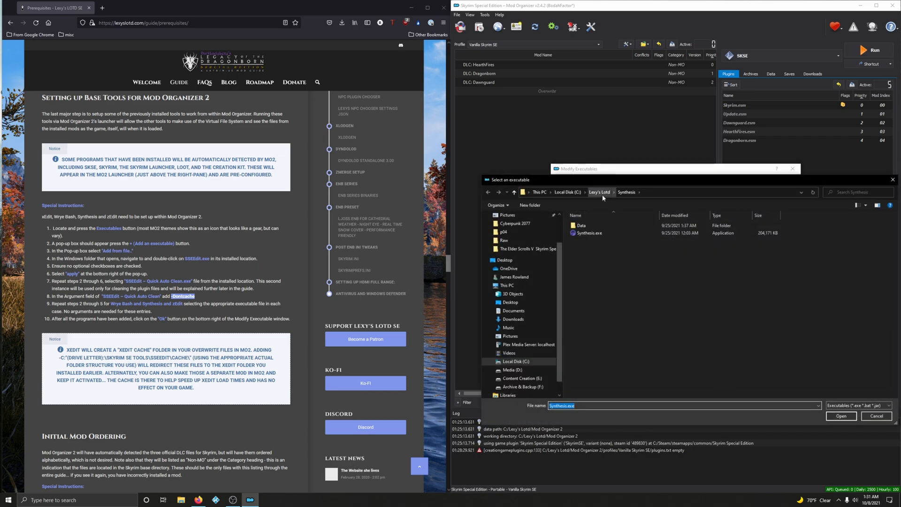
{"action": "left_click", "coordinate": [602, 195]}
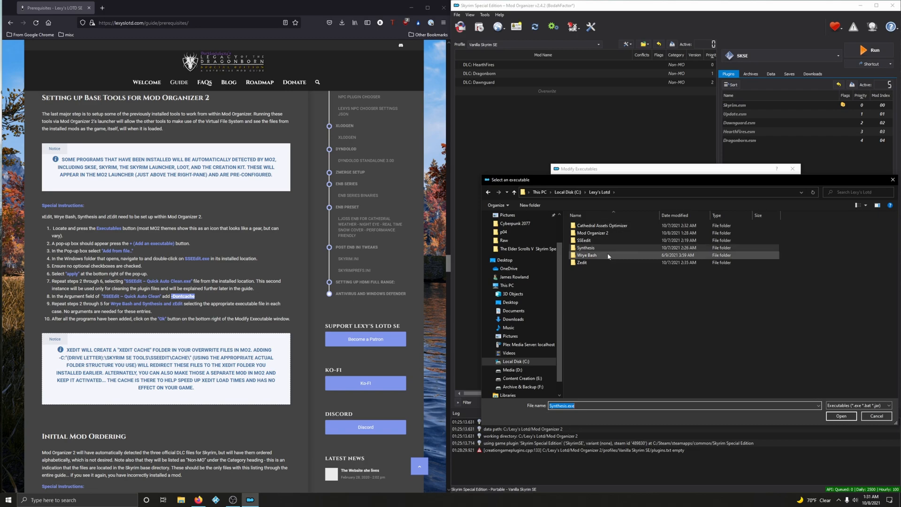
{"action": "double_click", "coordinate": [582, 262]}
{"action": "left_click", "coordinate": [594, 286]}
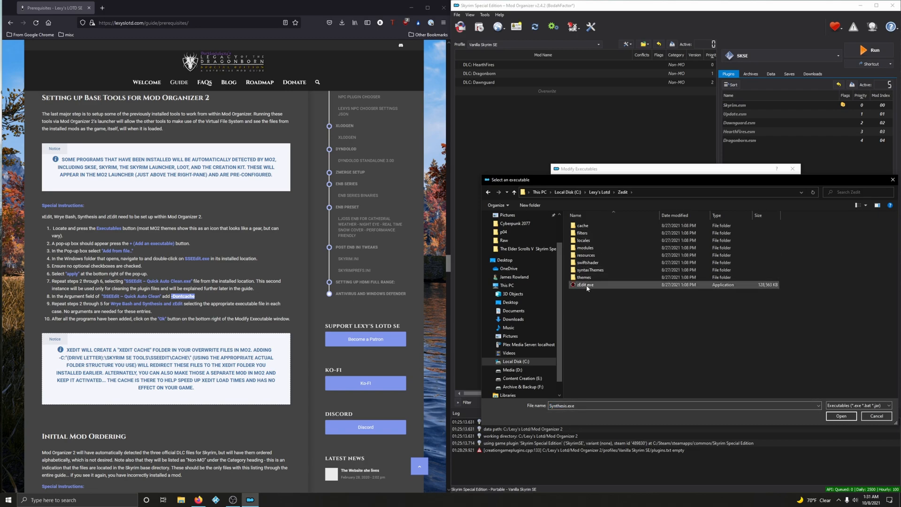
{"action": "left_click", "coordinate": [835, 419]}
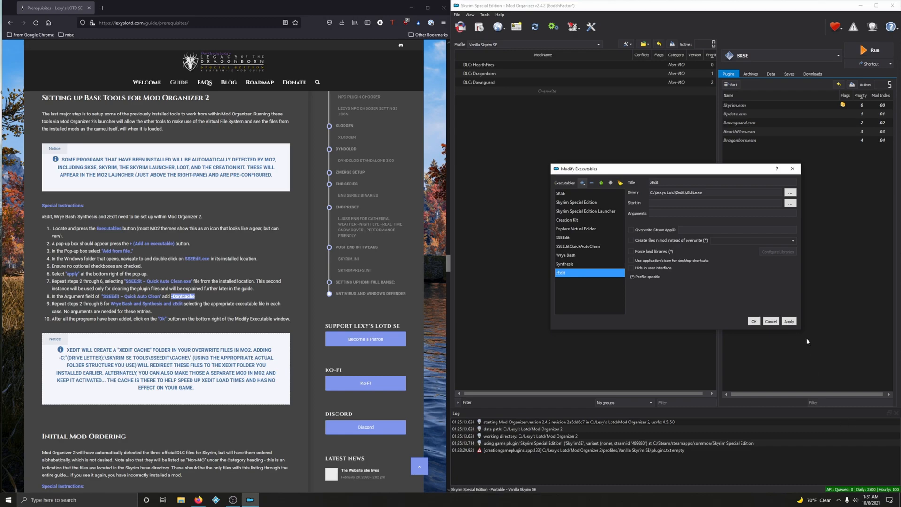
{"action": "left_click", "coordinate": [789, 321]}
{"action": "left_click", "coordinate": [754, 321]}
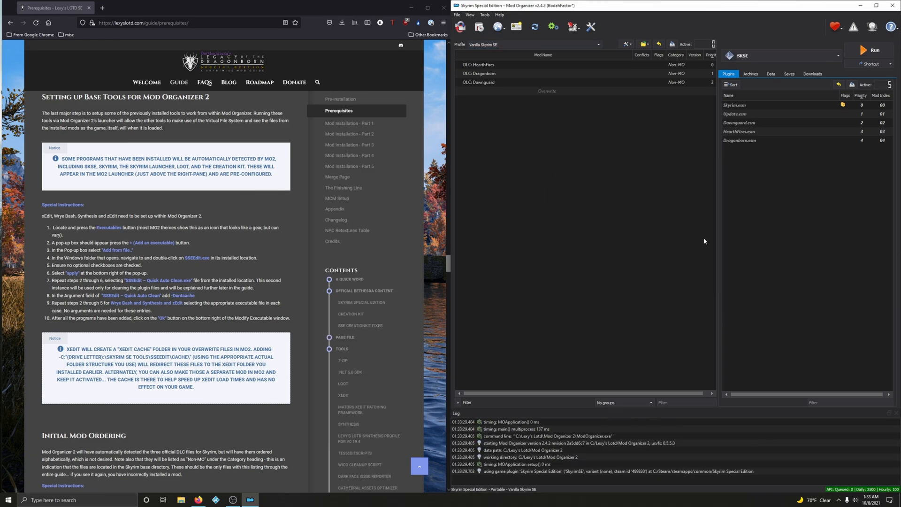
Look through the list of launchable programs to check that all the configured executables are included
{"action": "left_click", "coordinate": [773, 58]}
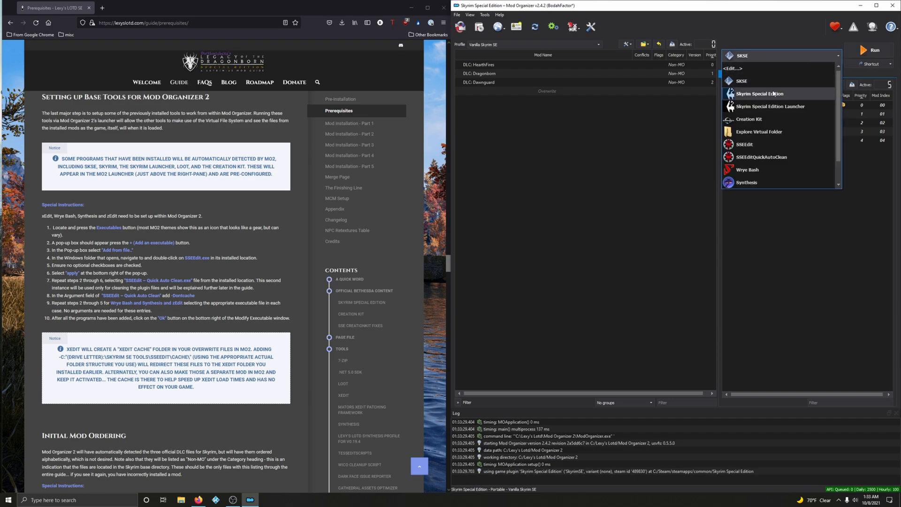
{"action": "scroll", "coordinate": [766, 146], "scroll_direction": "up", "scroll_amount": 1}
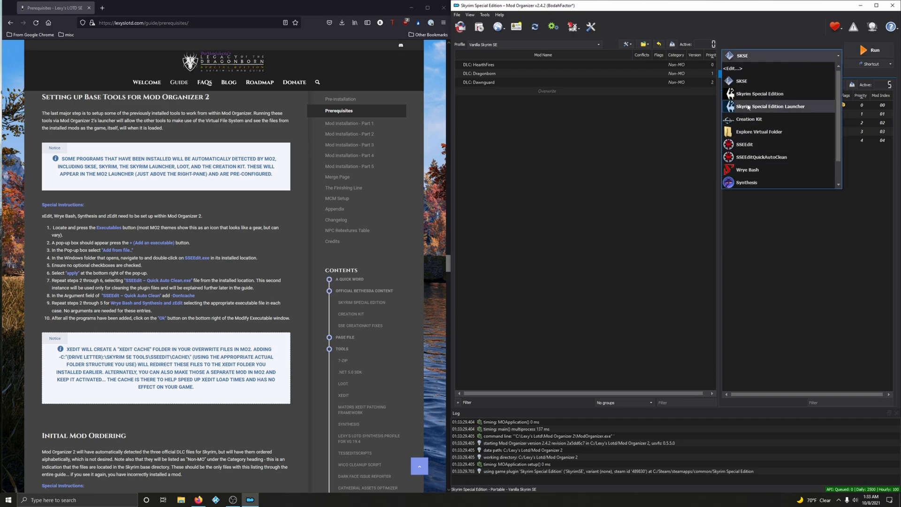
{"action": "scroll", "coordinate": [749, 122], "scroll_direction": "down", "scroll_amount": 1}
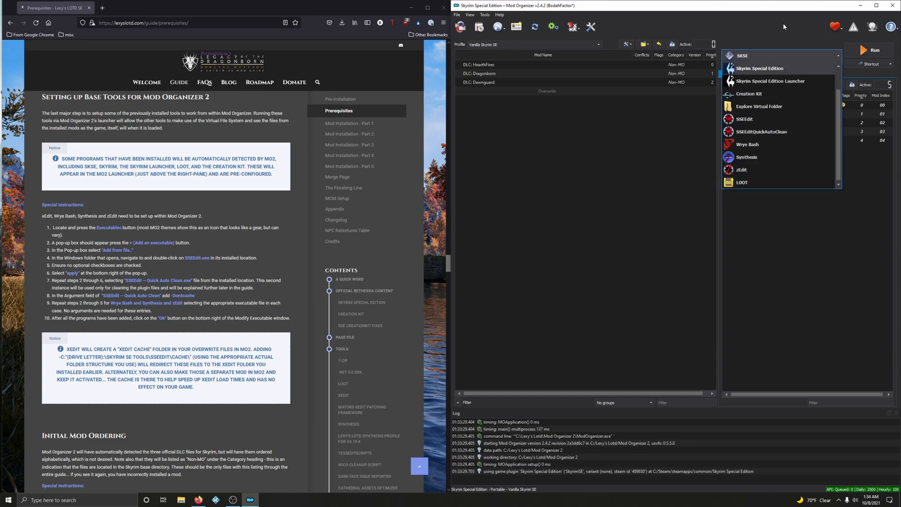
{"action": "left_click", "coordinate": [759, 53]}
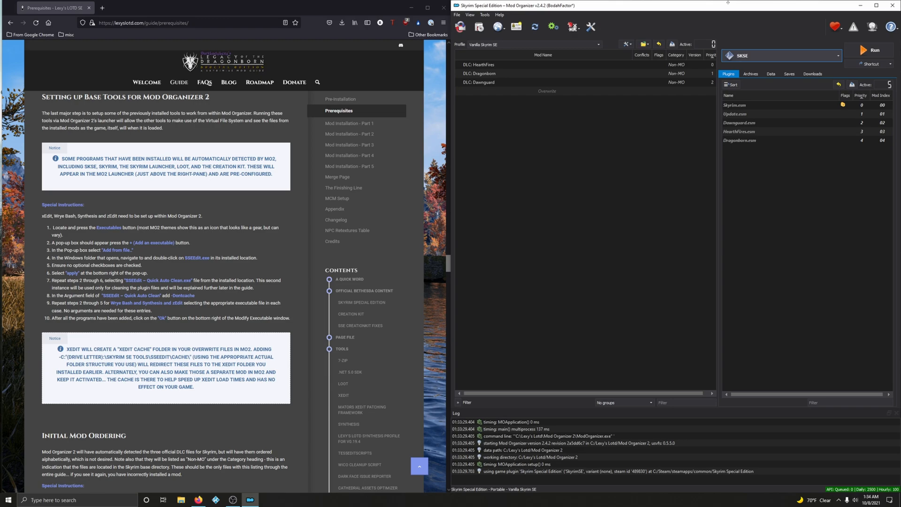
Create a new folder named cache inside the SSEedit folder of Lexy's Lotd
{"action": "scroll", "coordinate": [168, 305], "scroll_direction": "down", "scroll_amount": 3}
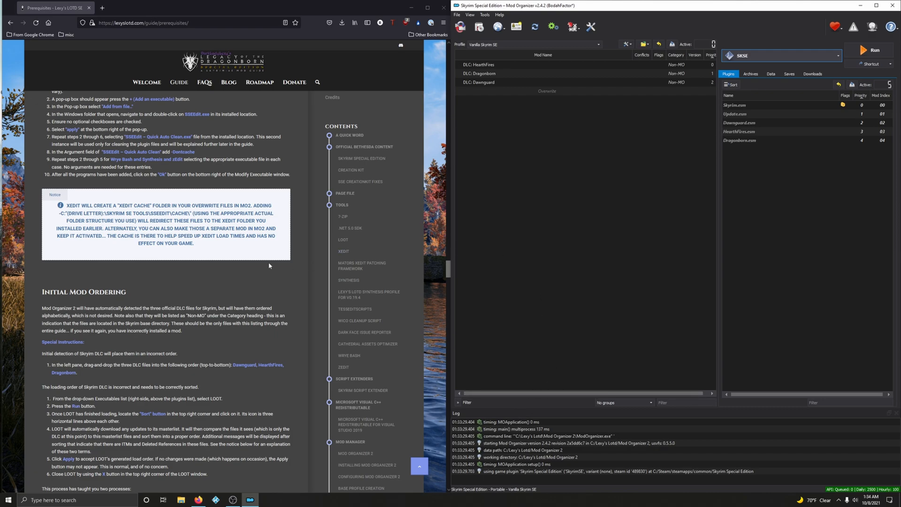
{"action": "left_click", "coordinate": [860, 5]}
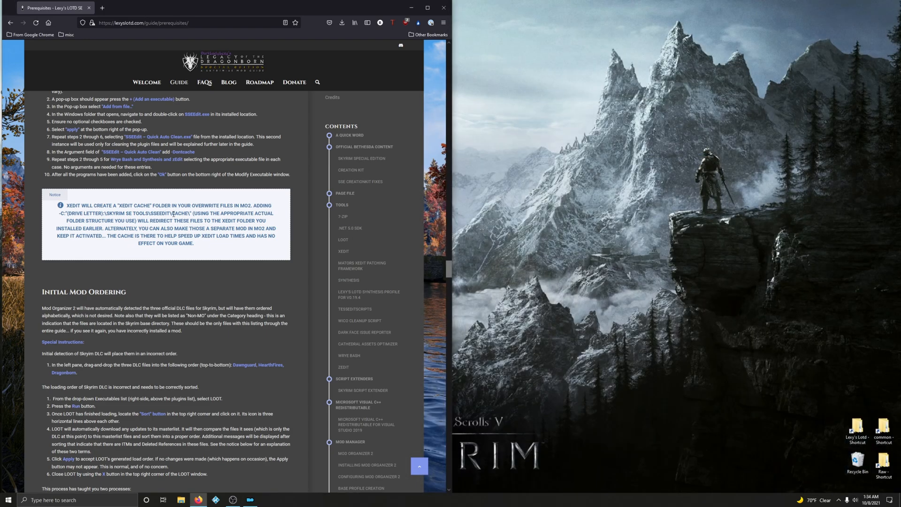
{"action": "double_click", "coordinate": [857, 428]}
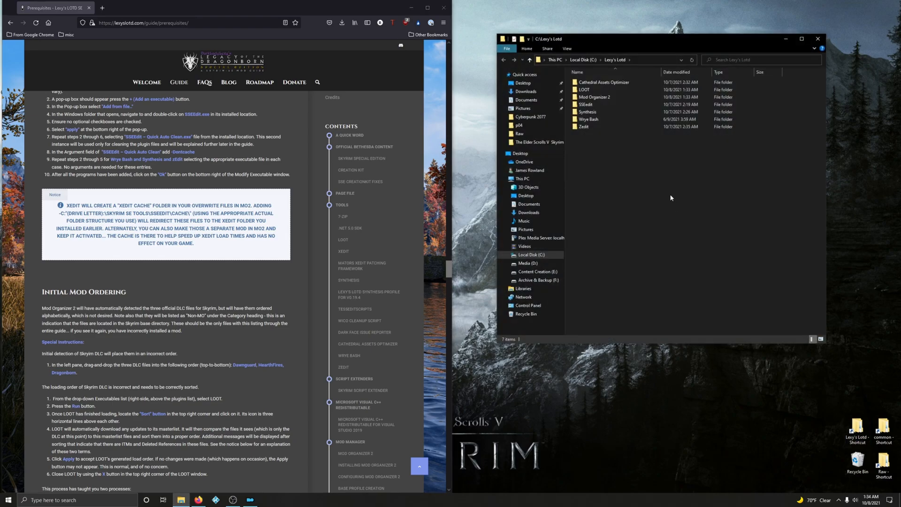
{"action": "double_click", "coordinate": [590, 105]}
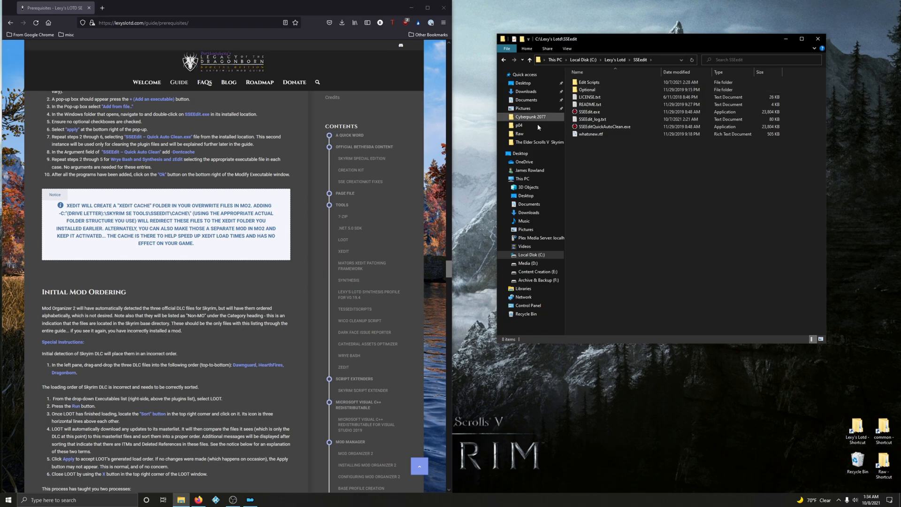
{"action": "right_click", "coordinate": [577, 212]}
{"action": "mouse_move", "coordinate": [611, 295]}
{"action": "left_click", "coordinate": [675, 300]}
{"action": "type", "text": "cache"}
{"action": "key", "text": "Return"}
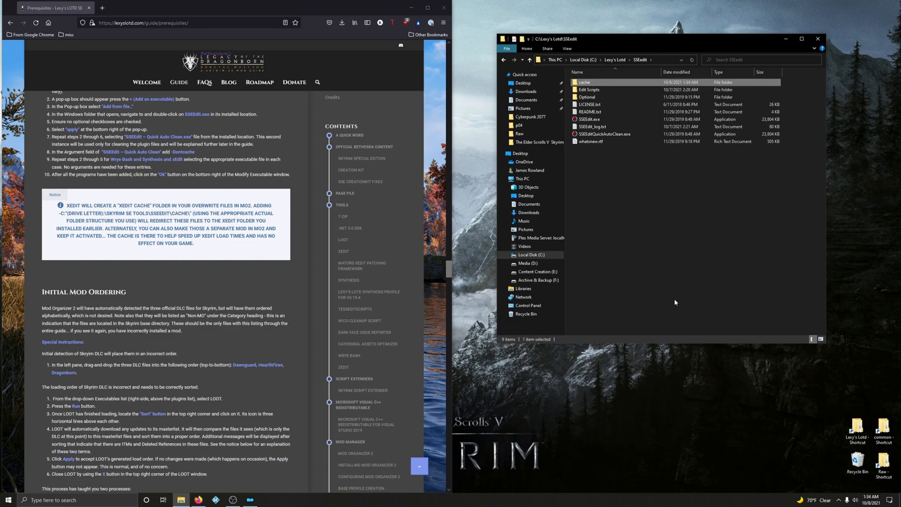
Copy the full path of the new cache folder, C:\Lexy's Lotd\SSEedit\cache, and close the file window
{"action": "double_click", "coordinate": [585, 84]}
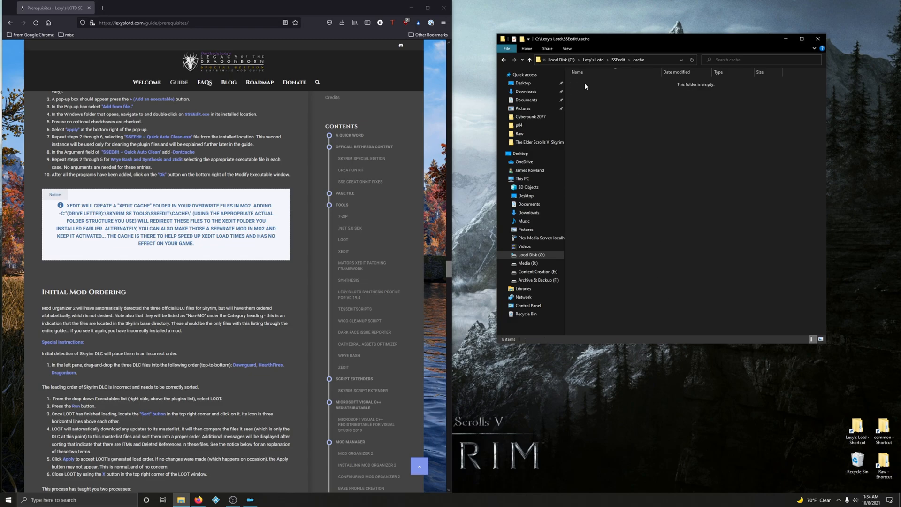
{"action": "left_click", "coordinate": [536, 60]}
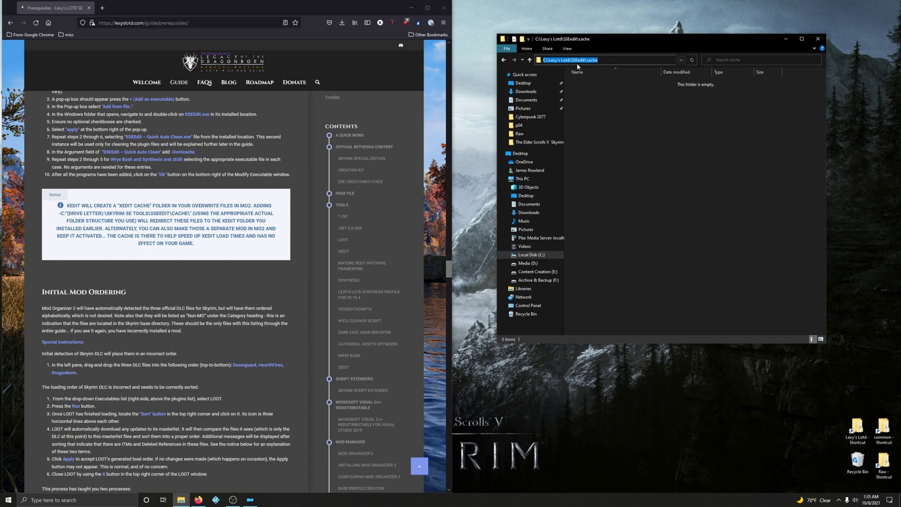
{"action": "left_click", "coordinate": [656, 125]}
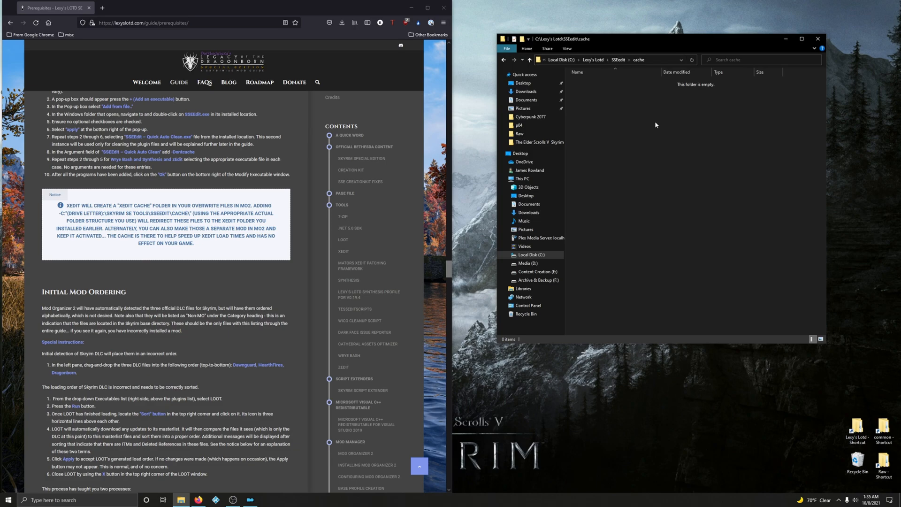
{"action": "left_click", "coordinate": [658, 60]}
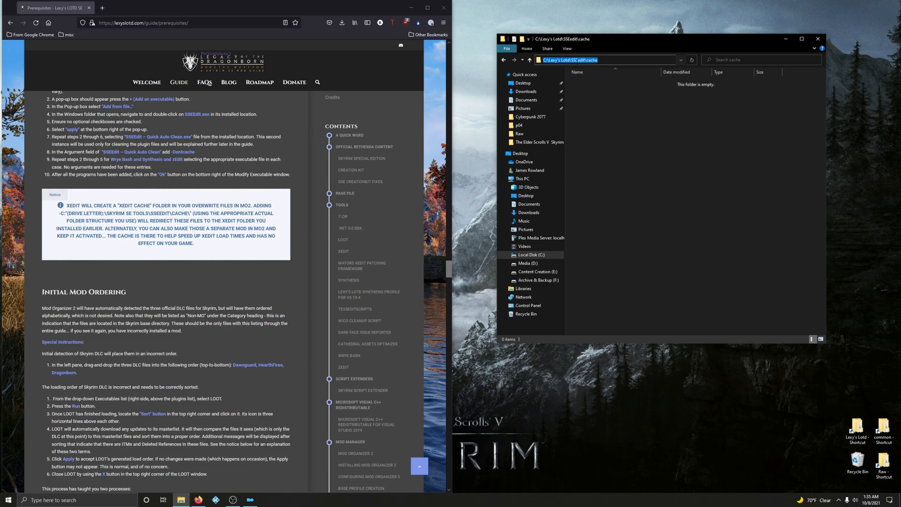
{"action": "right_click", "coordinate": [575, 60]}
{"action": "left_click", "coordinate": [594, 85]}
{"action": "left_click", "coordinate": [818, 39]}
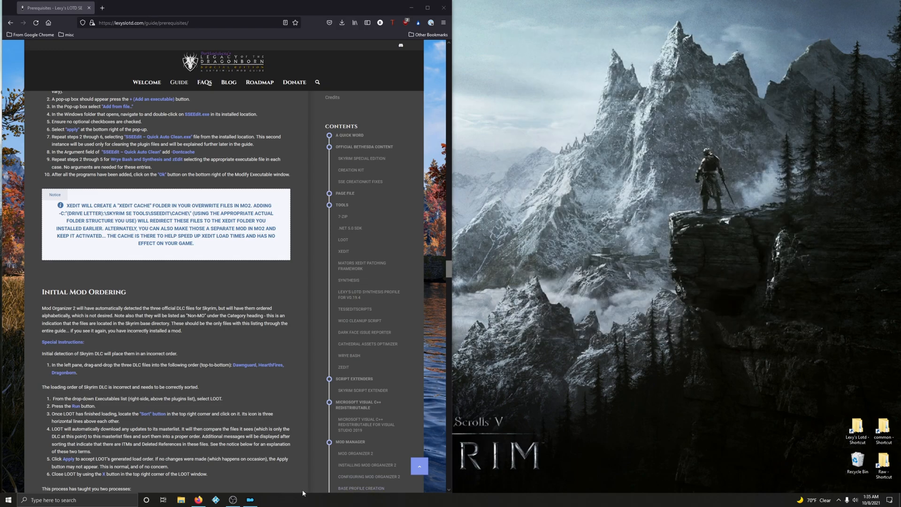
Return to Mod Organizer and set the SSEEdit executable's arguments to -C:\Lexy's Lotd\SSEedit\cache\, then confirm the executables dialog
{"action": "left_click", "coordinate": [250, 500]}
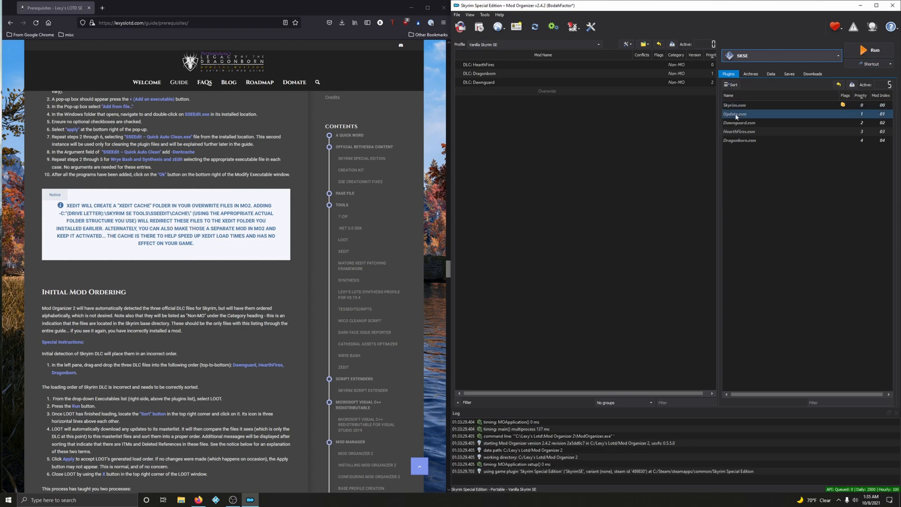
{"action": "left_click", "coordinate": [552, 27]}
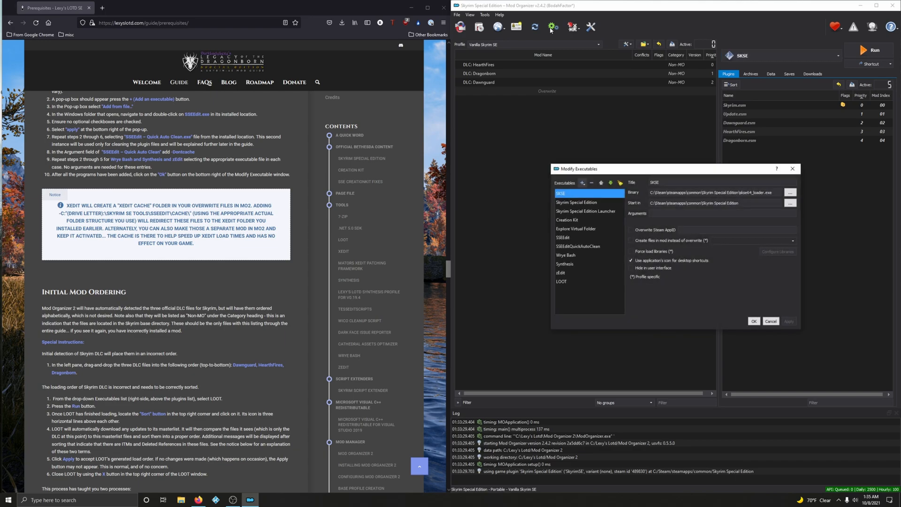
{"action": "left_click", "coordinate": [564, 239]}
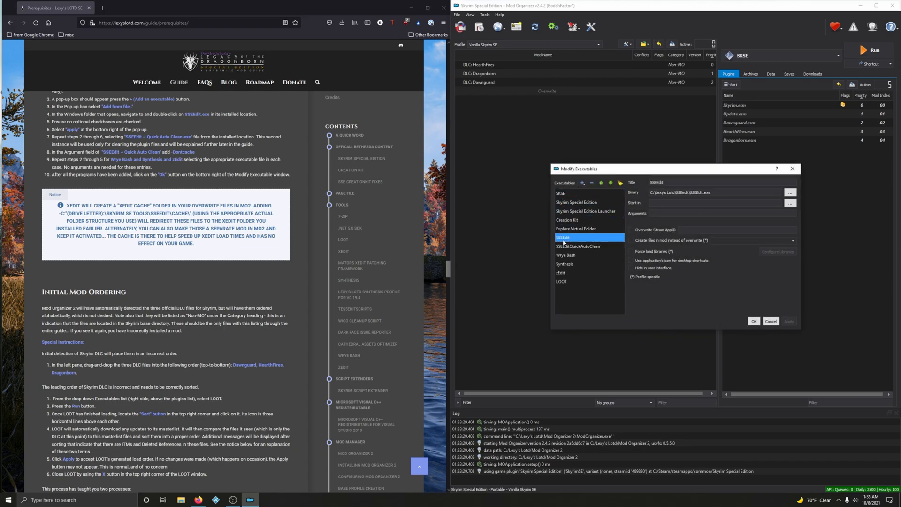
{"action": "left_click", "coordinate": [667, 214]}
{"action": "right_click", "coordinate": [667, 213]}
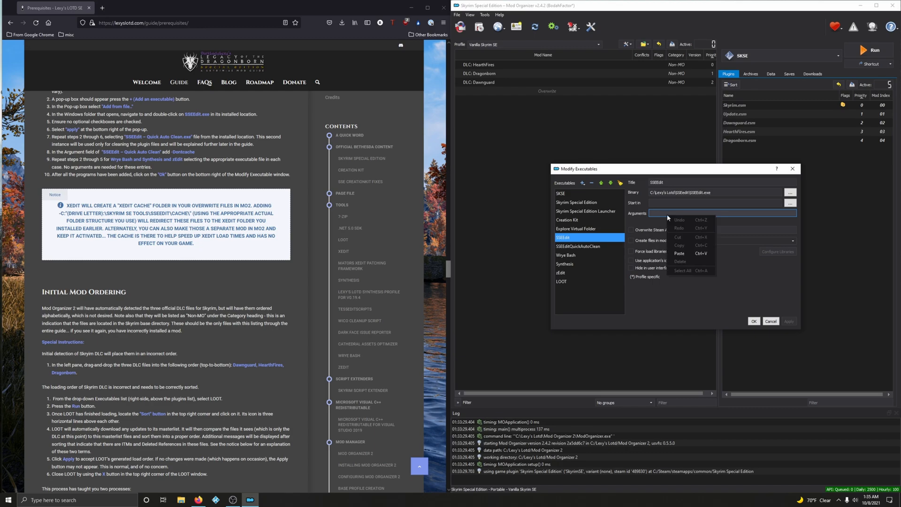
{"action": "left_click", "coordinate": [679, 254]}
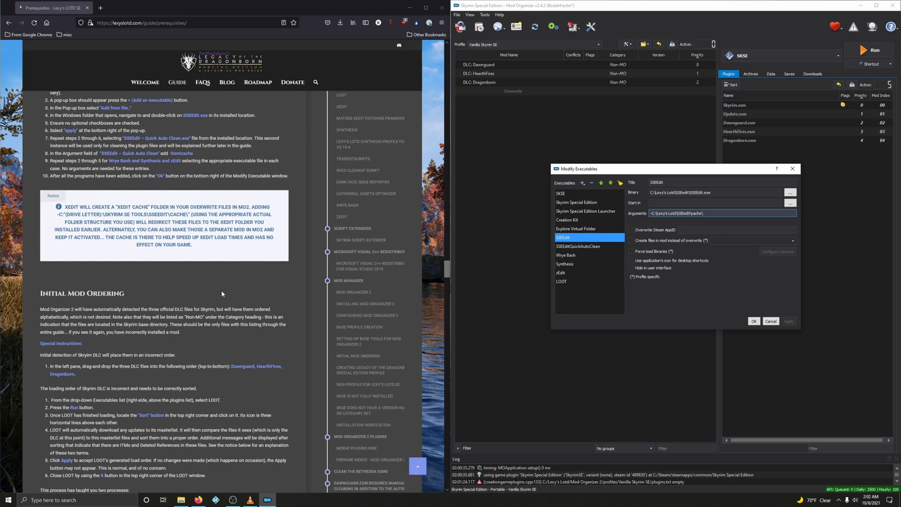
{"action": "scroll", "coordinate": [221, 290], "scroll_direction": "down", "scroll_amount": 4}
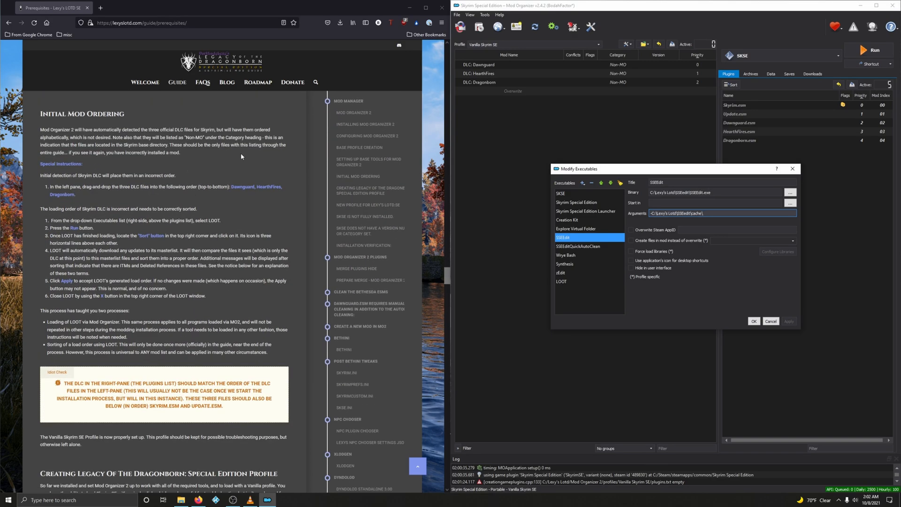
{"action": "left_click", "coordinate": [754, 322]}
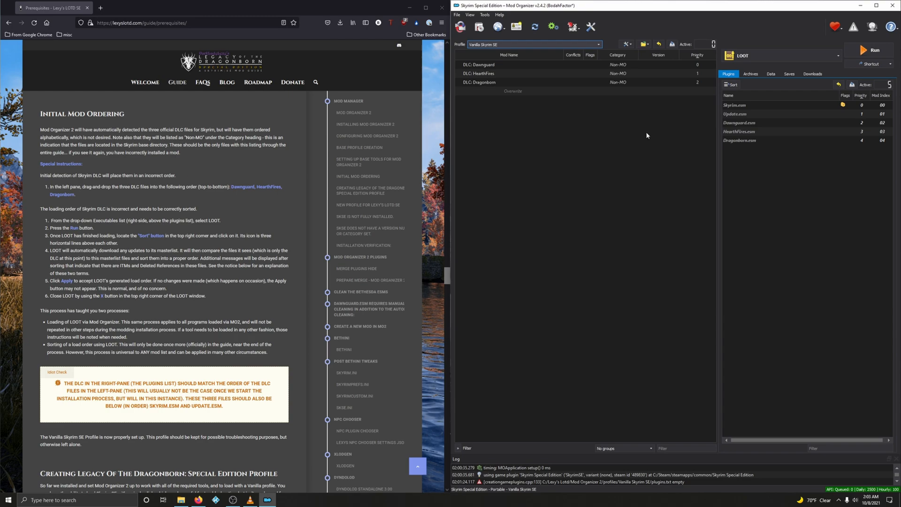
Check the three DLC entries in the mod list against the guide's order: Dawnguard, HearthFires, Dragonborn
{"action": "left_click", "coordinate": [616, 66]}
{"action": "left_click", "coordinate": [505, 67]}
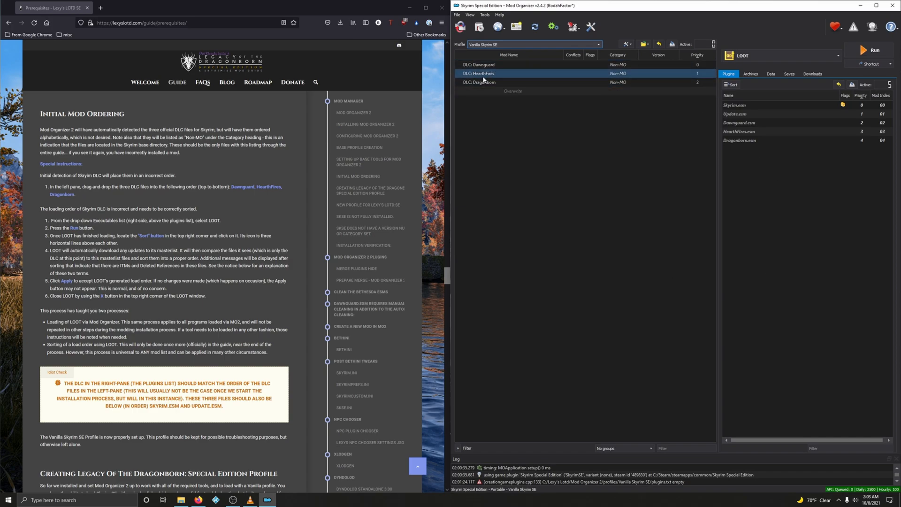
{"action": "left_click", "coordinate": [493, 82]}
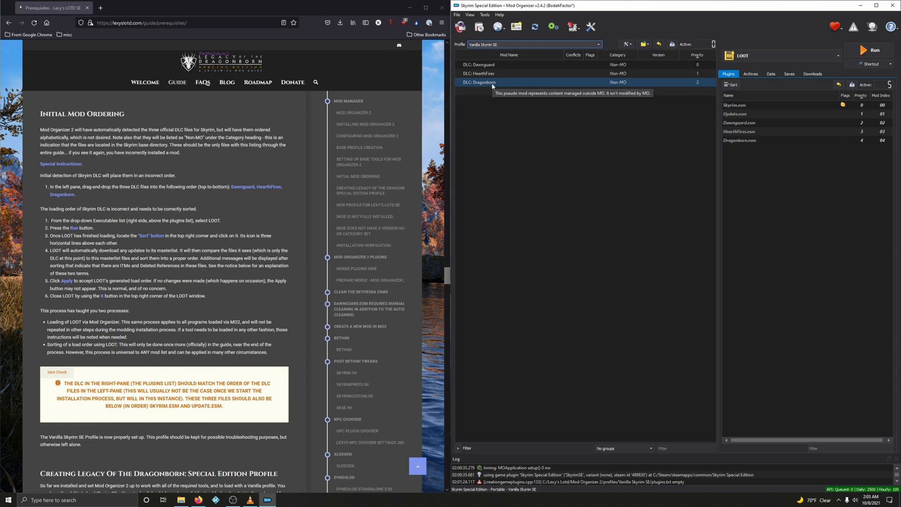
{"action": "left_click", "coordinate": [502, 126]}
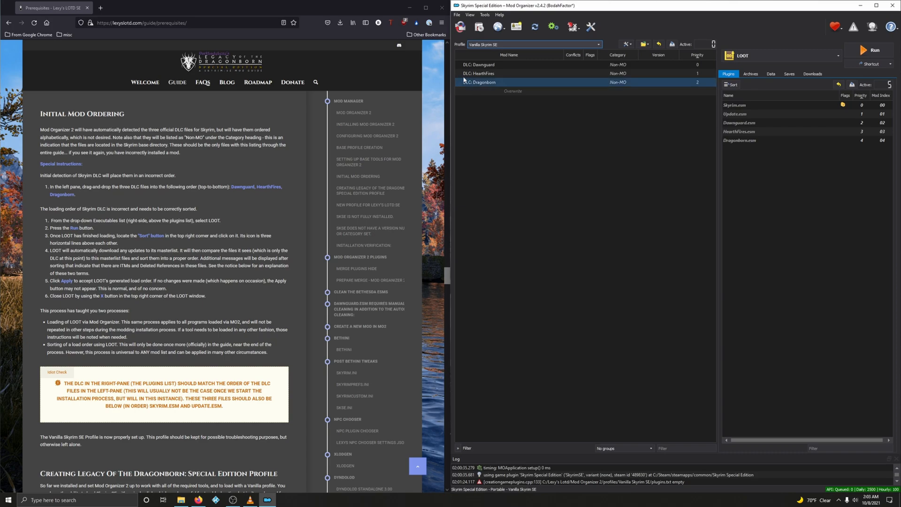
{"action": "left_click", "coordinate": [490, 67]}
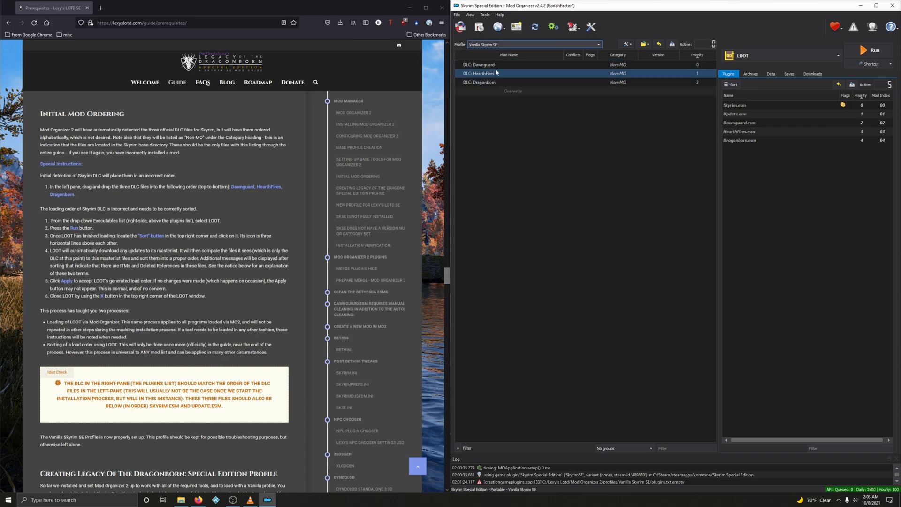
{"action": "left_click", "coordinate": [492, 73]}
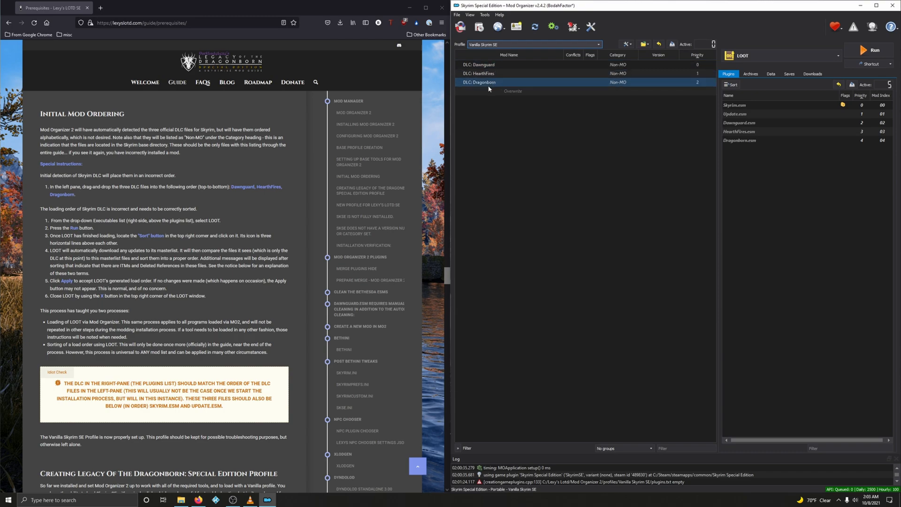
{"action": "mouse_move", "coordinate": [488, 64]}
{"action": "left_mouse_down"}
{"action": "mouse_move", "coordinate": [494, 91]}
{"action": "mouse_move", "coordinate": [476, 65]}
{"action": "left_mouse_up"}
{"action": "left_click", "coordinate": [491, 74]}
{"action": "left_click", "coordinate": [489, 83]}
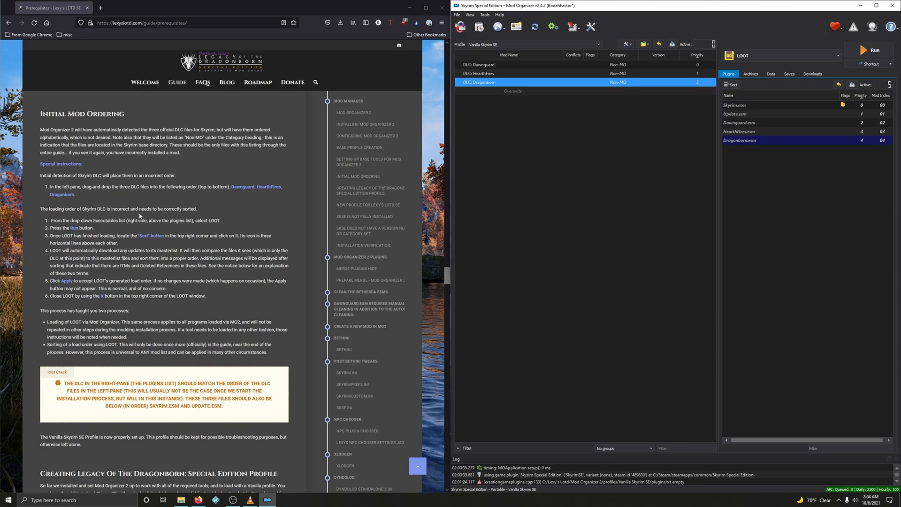
{"action": "left_click", "coordinate": [748, 140]}
Choose LOOT as the program to launch and run it for the Vanilla Skyrim SE profile
{"action": "left_click", "coordinate": [762, 58]}
{"action": "left_click", "coordinate": [751, 184]}
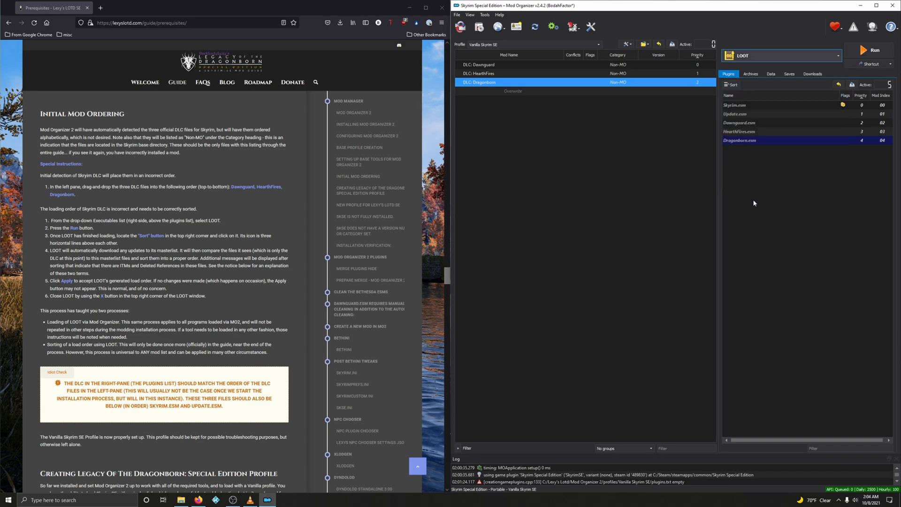
{"action": "left_click", "coordinate": [872, 50]}
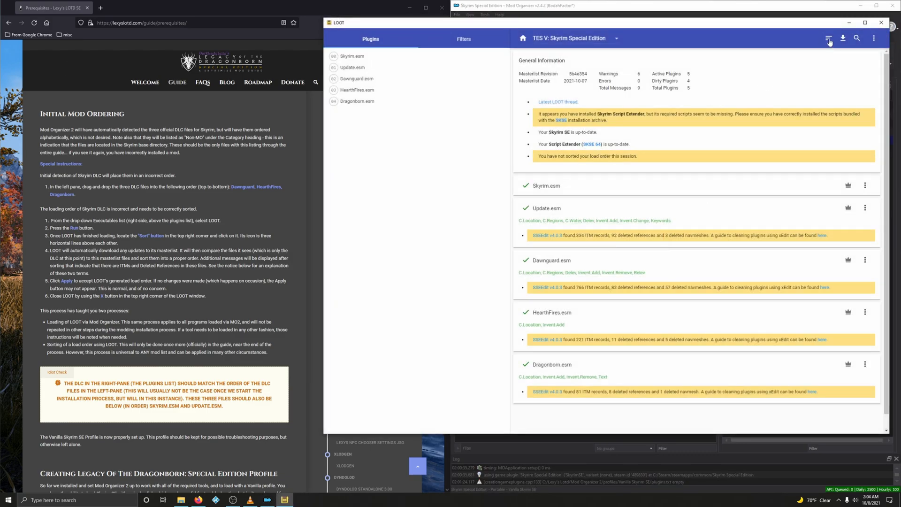
Sort the Skyrim Special Edition load order in LOOT, close LOOT, and return to the guide
{"action": "left_click", "coordinate": [828, 39]}
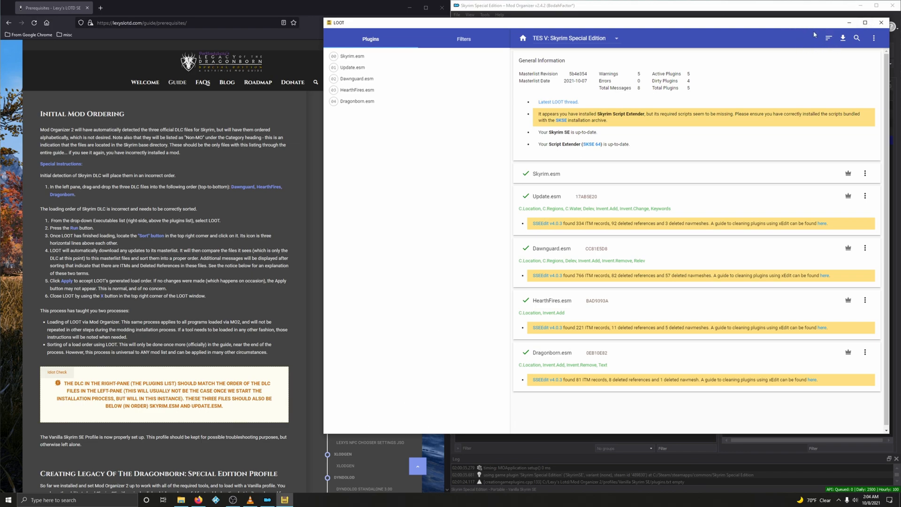
{"action": "left_click", "coordinate": [882, 23]}
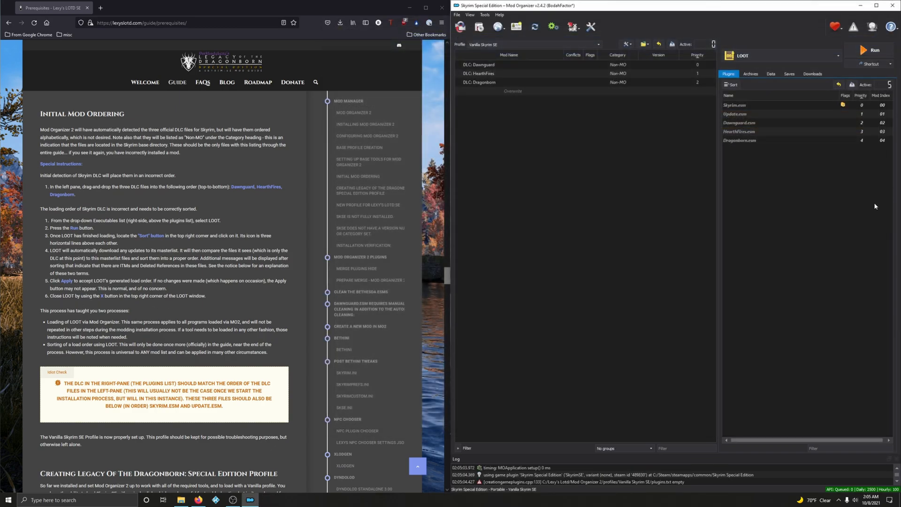
{"action": "scroll", "coordinate": [373, 337], "scroll_direction": "down", "scroll_amount": 3}
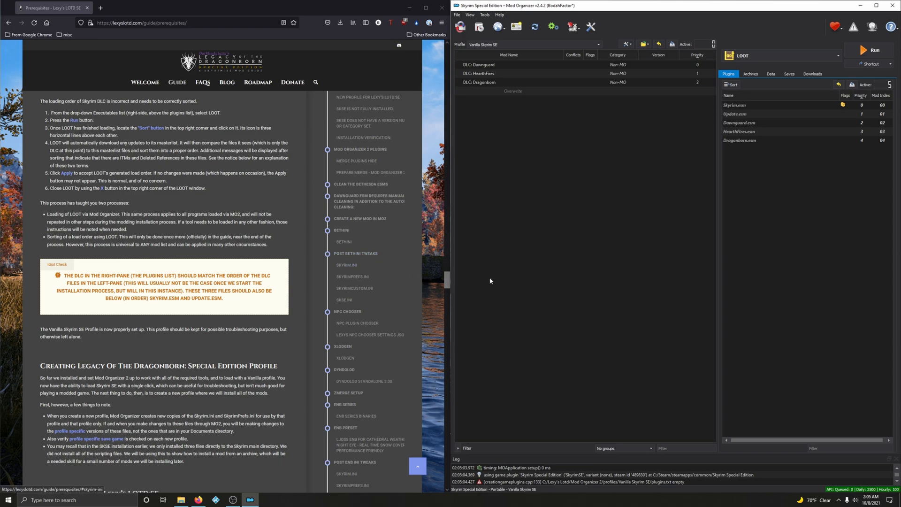
Look through the configured programs in Mod Organizer's executables list, including SSEEdit, Wrye Bash, Synthesis, zEdit and LOOT
{"action": "left_click", "coordinate": [755, 56]}
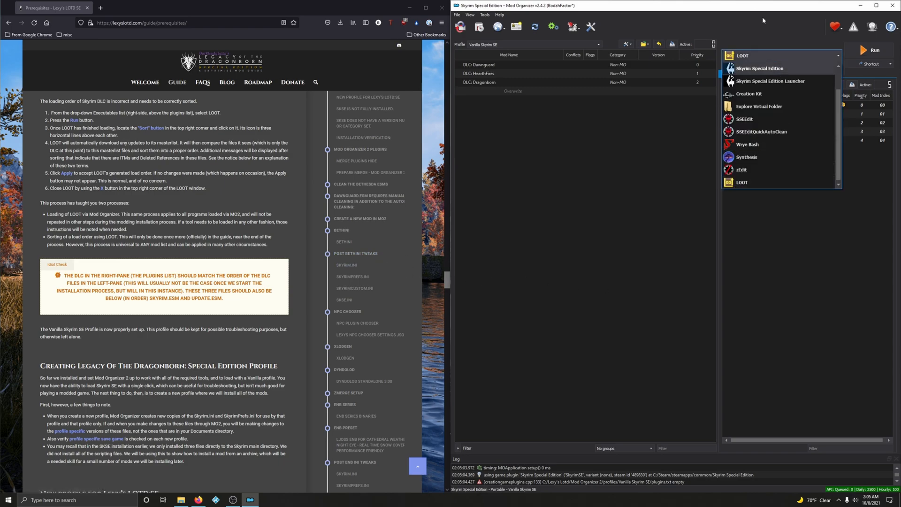
{"action": "left_click", "coordinate": [754, 56]}
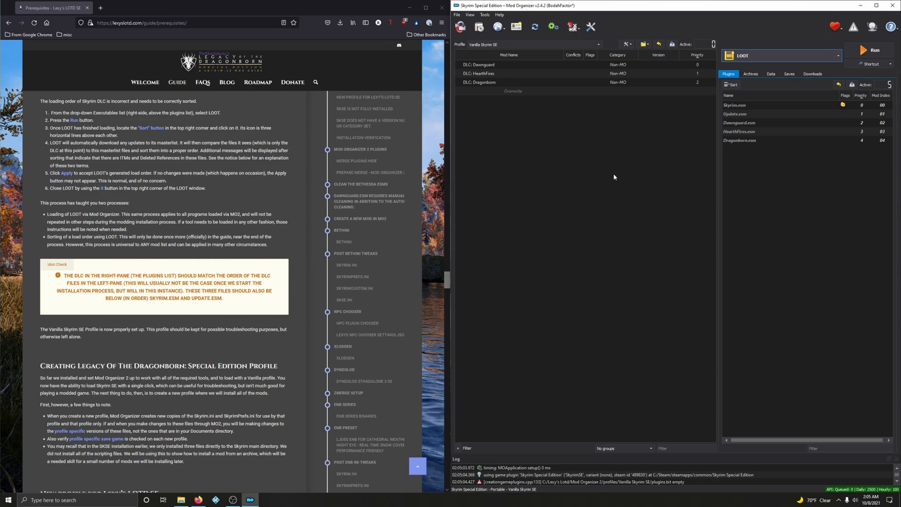
{"action": "left_click", "coordinate": [755, 56]}
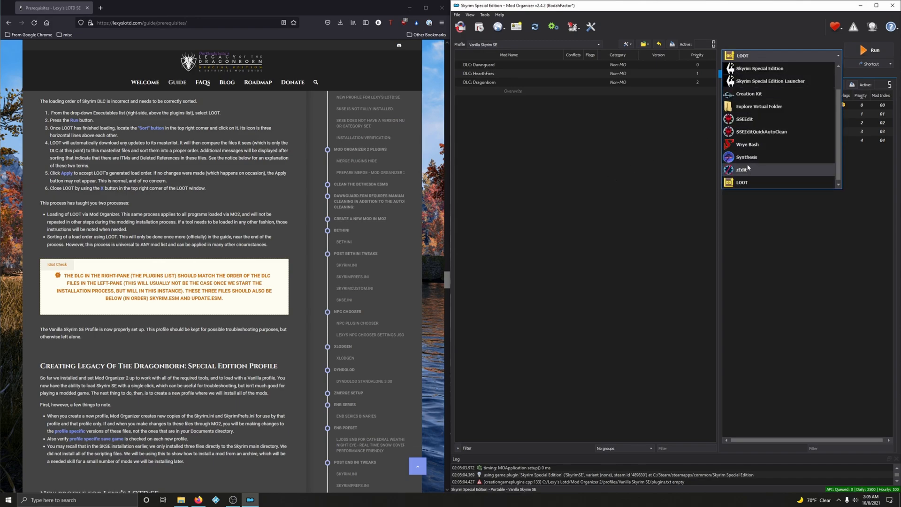
{"action": "left_click", "coordinate": [755, 56]}
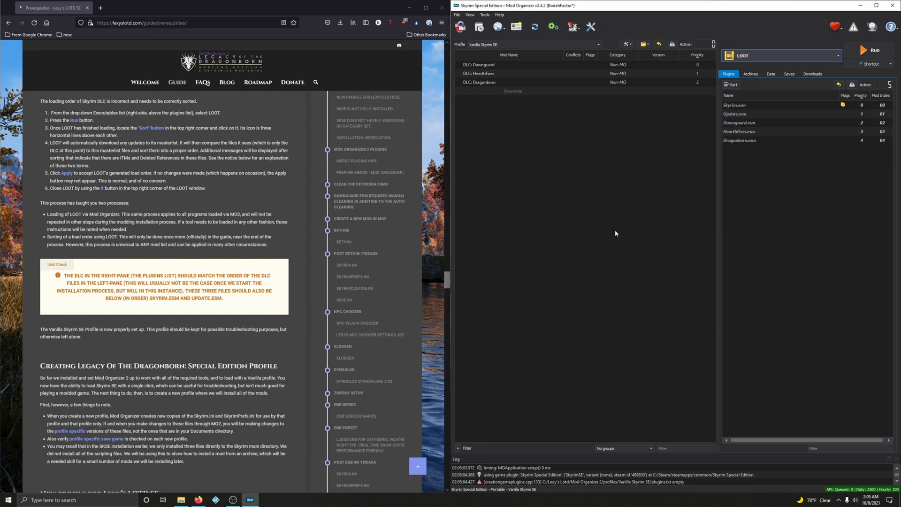
{"action": "left_click", "coordinate": [765, 54]}
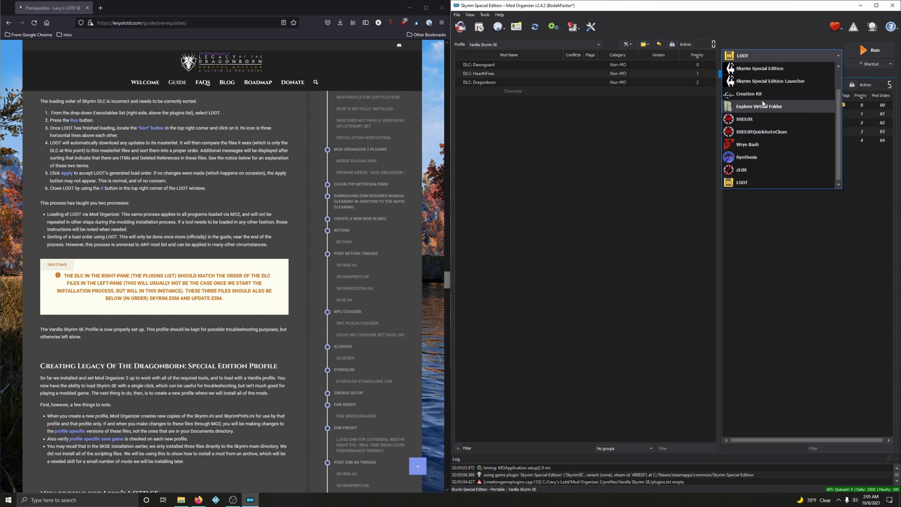
{"action": "left_click", "coordinate": [756, 56]}
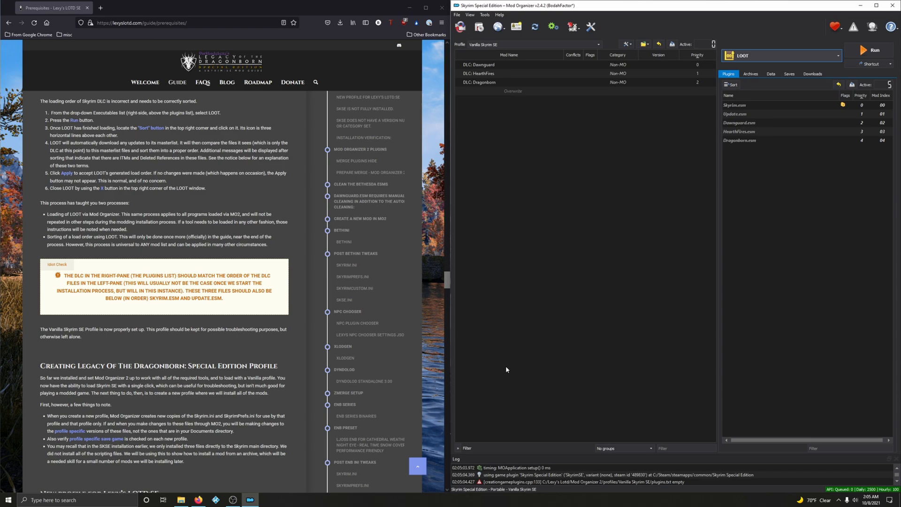
{"action": "left_click", "coordinate": [759, 56]}
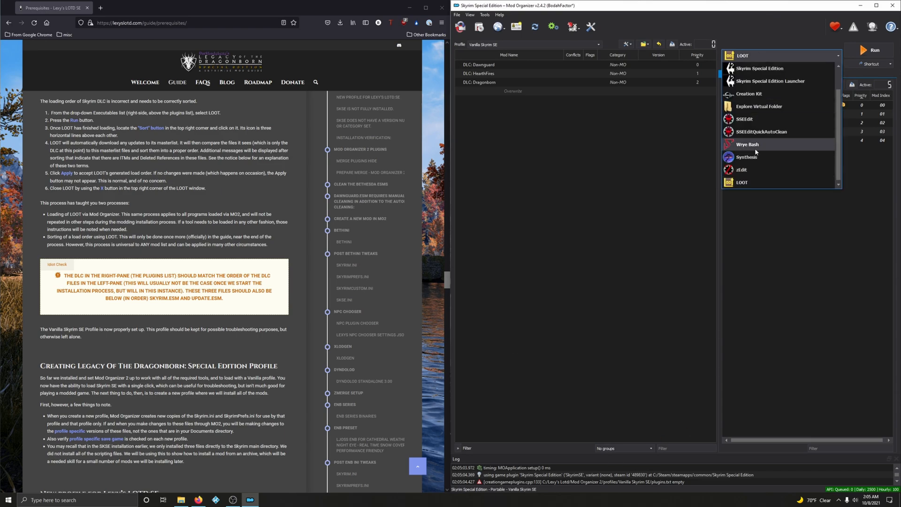
{"action": "left_click", "coordinate": [775, 56]}
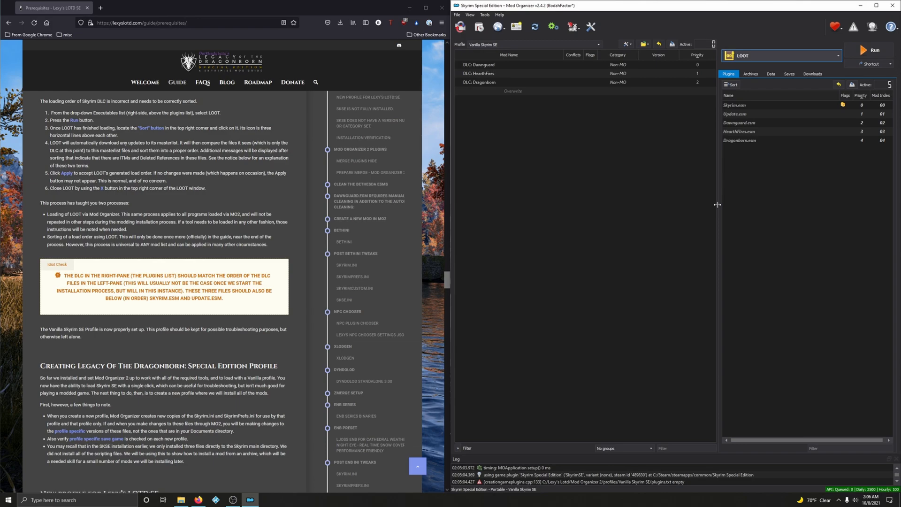
Continue to the guide's new-profile section and select SKSE as the program to launch in Mod Organizer
{"action": "scroll", "coordinate": [306, 258], "scroll_direction": "down", "scroll_amount": 1}
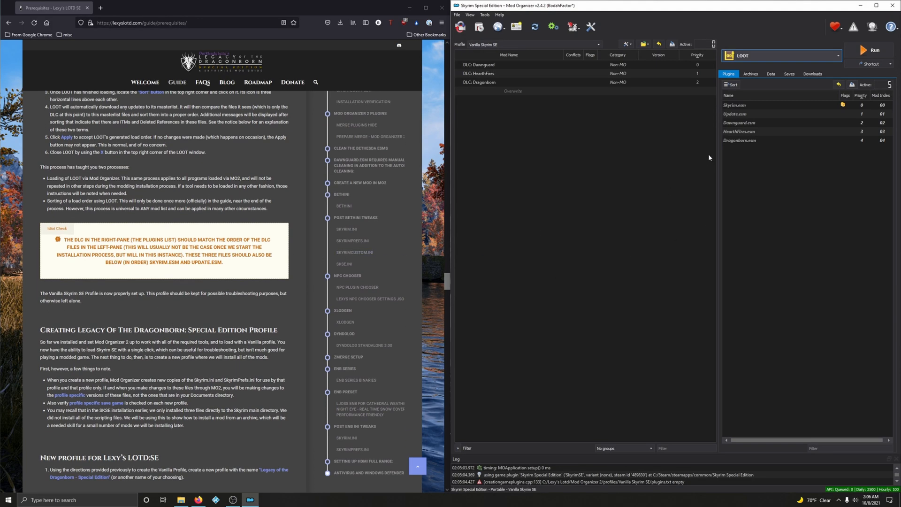
{"action": "left_click", "coordinate": [570, 85]}
{"action": "scroll", "coordinate": [188, 343], "scroll_direction": "down", "scroll_amount": 3}
{"action": "scroll", "coordinate": [207, 362], "scroll_direction": "down", "scroll_amount": 2}
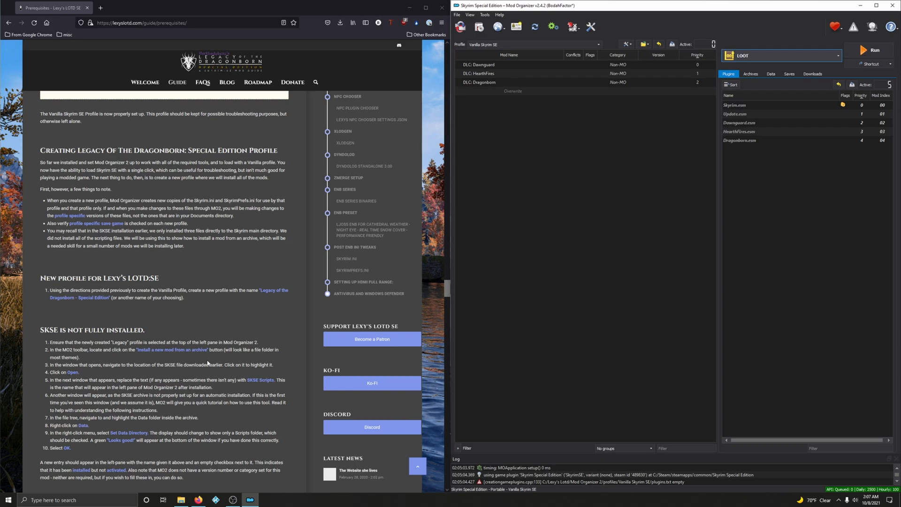
{"action": "left_click", "coordinate": [780, 55]}
{"action": "scroll", "coordinate": [777, 108], "scroll_direction": "up", "scroll_amount": 3}
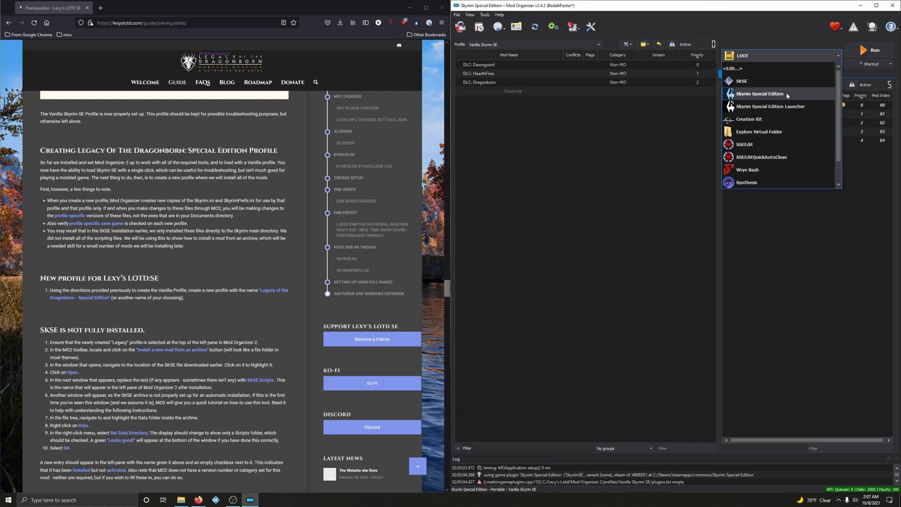
{"action": "left_click", "coordinate": [759, 82]}
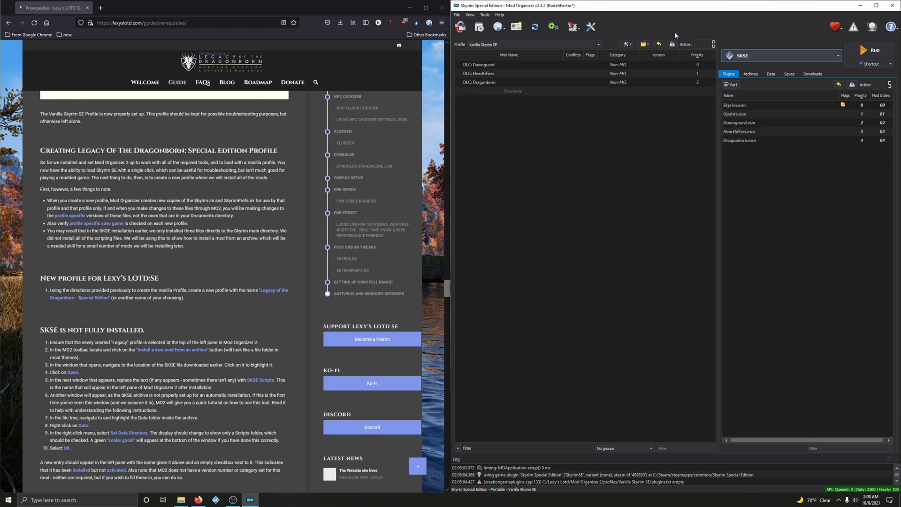
{"action": "left_click", "coordinate": [494, 45]}
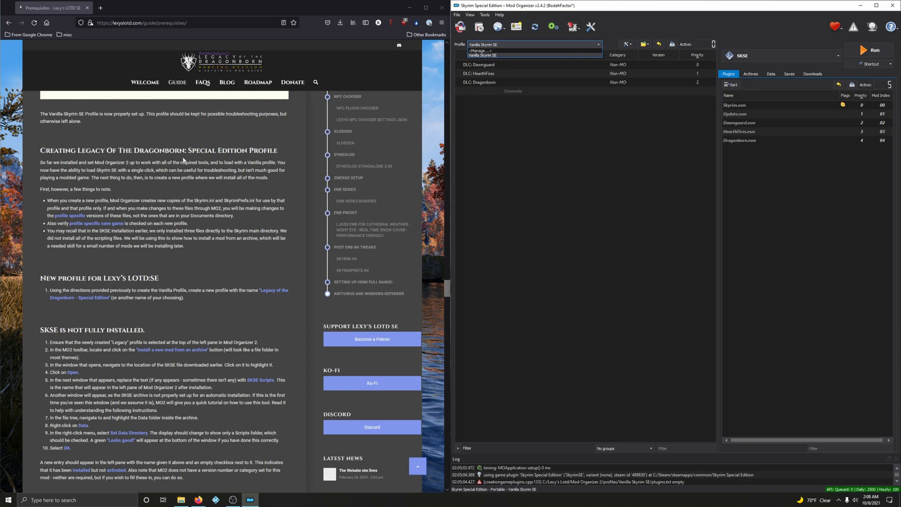
{"action": "left_click", "coordinate": [497, 55]}
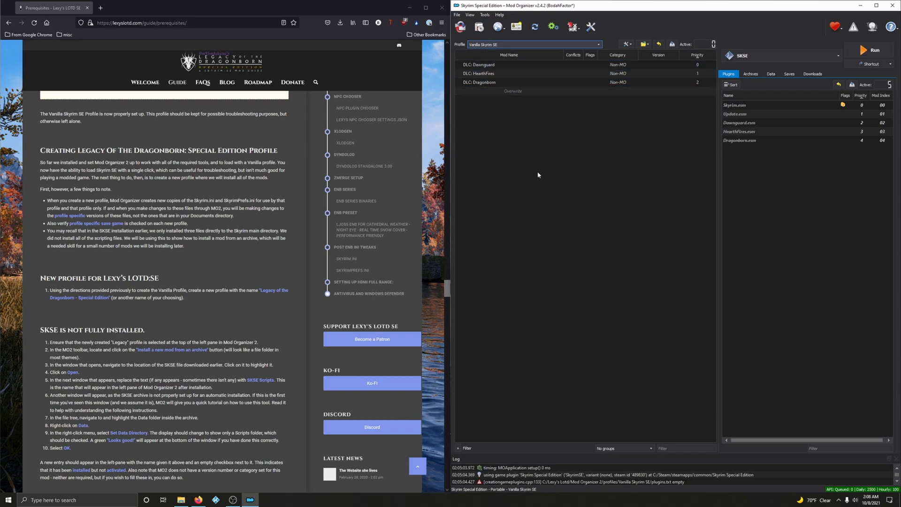
Examine the INI files and __MO_Saves folder in Documents\My Games\Skyrim Special Edition, close the file window, and return to the guide
{"action": "left_click", "coordinate": [410, 8]}
{"action": "left_click", "coordinate": [181, 500]}
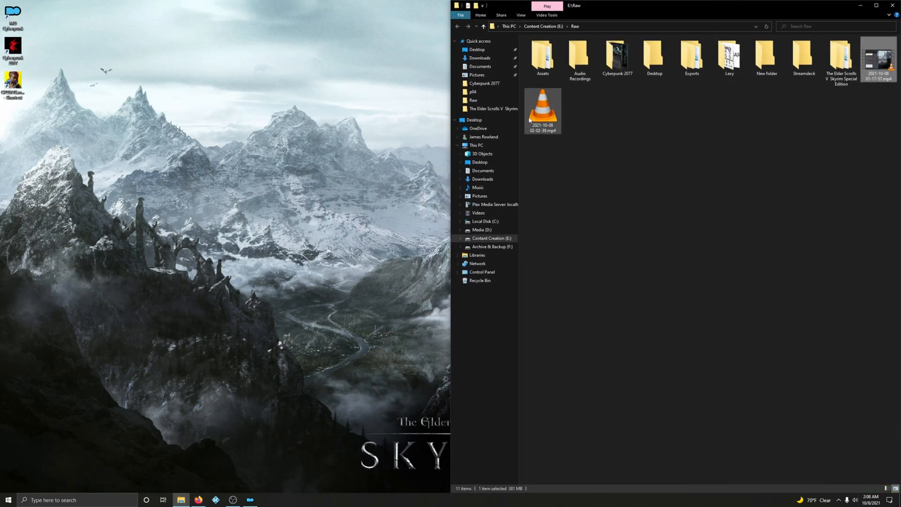
{"action": "left_click", "coordinate": [481, 66]}
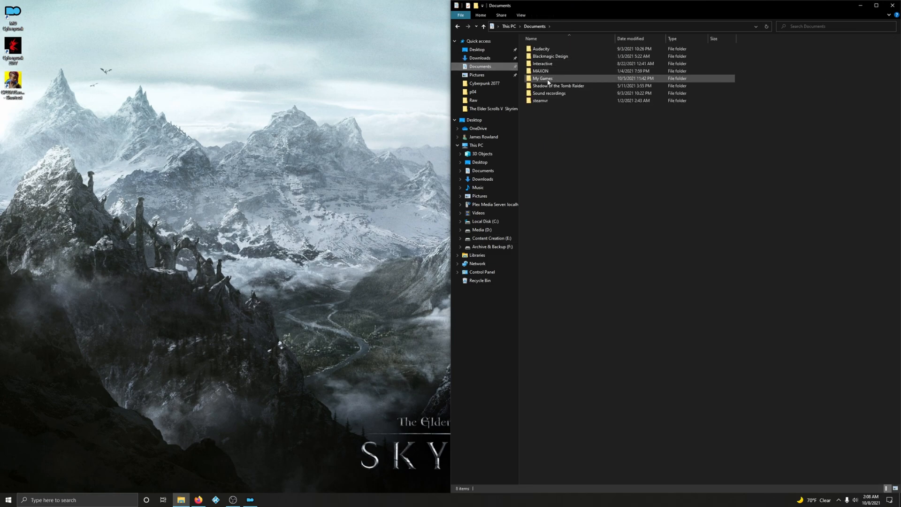
{"action": "double_click", "coordinate": [548, 79]}
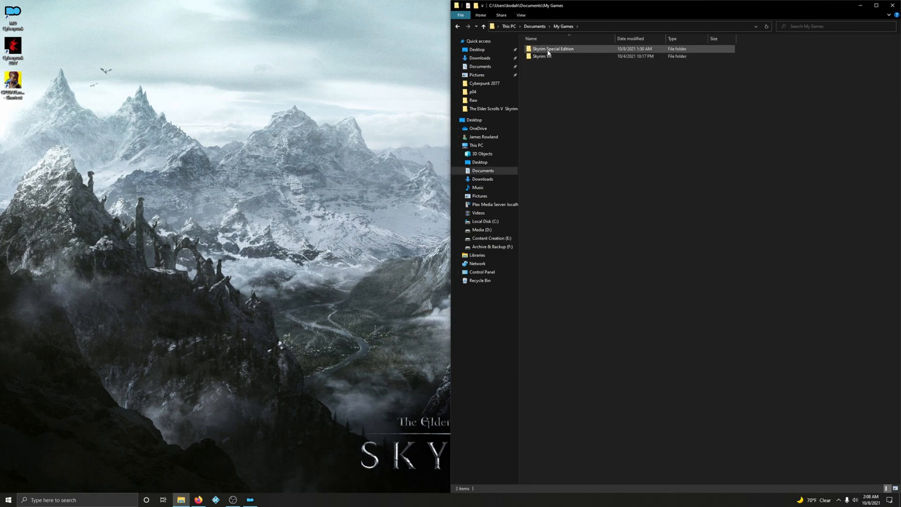
{"action": "left_click", "coordinate": [480, 66]}
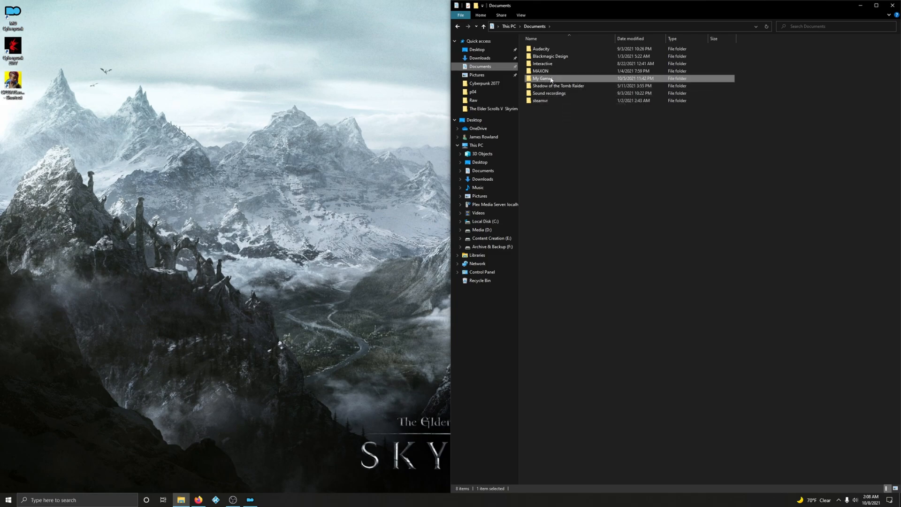
{"action": "double_click", "coordinate": [548, 79]}
{"action": "double_click", "coordinate": [549, 49]}
{"action": "left_click", "coordinate": [544, 72]}
{"action": "left_click", "coordinate": [540, 79]}
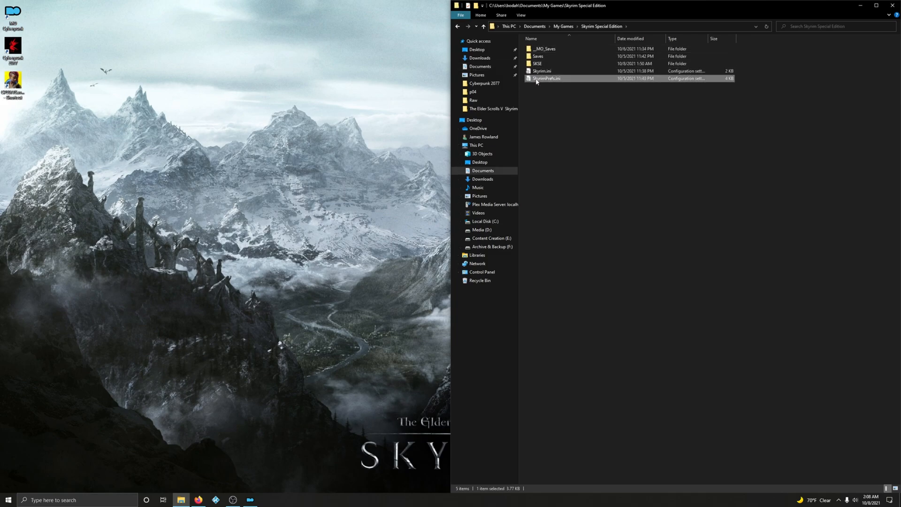
{"action": "left_click", "coordinate": [542, 51]}
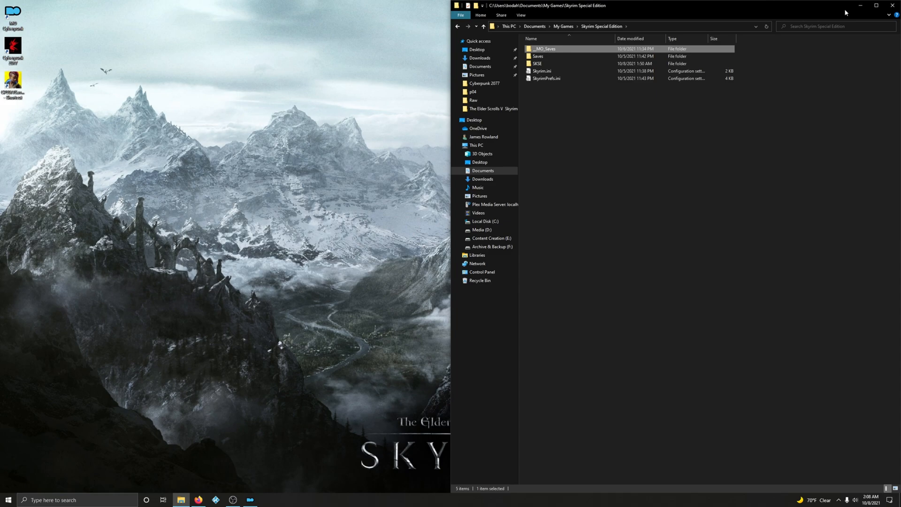
{"action": "left_click", "coordinate": [892, 5]}
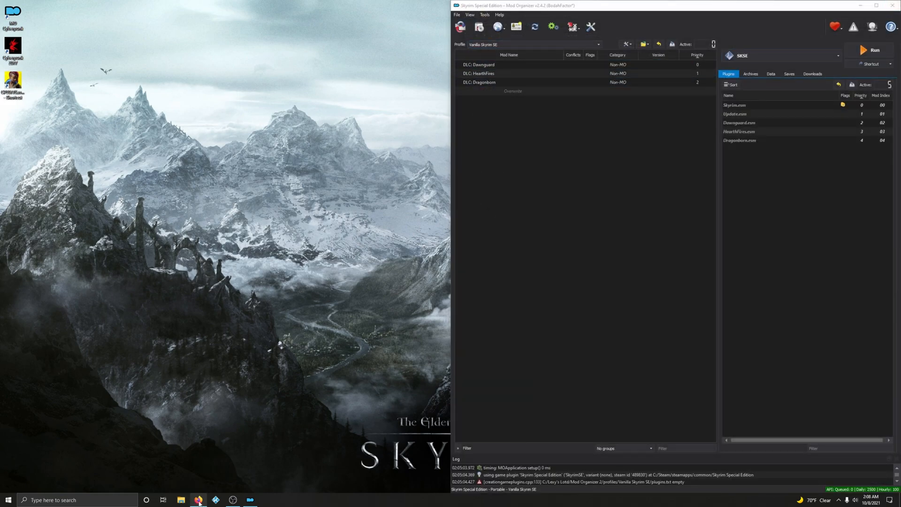
{"action": "mouse_move", "coordinate": [197, 501]}
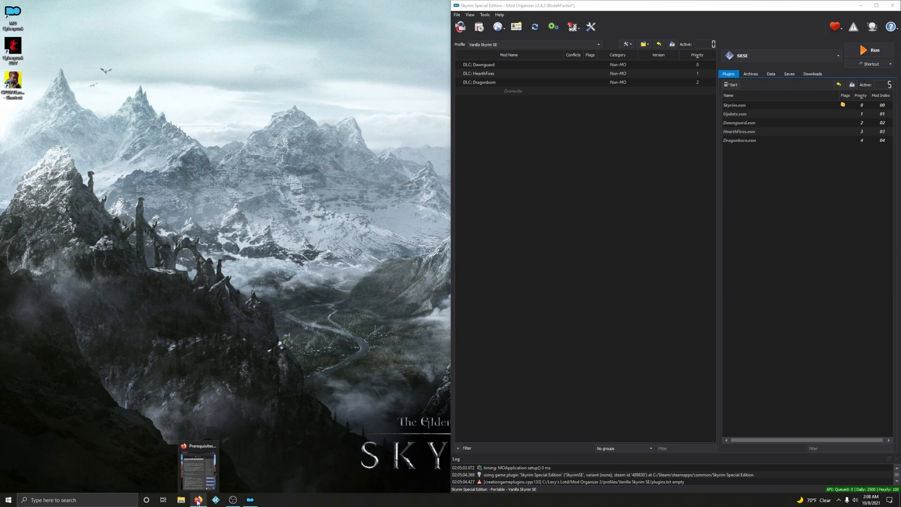
{"action": "left_click", "coordinate": [197, 501]}
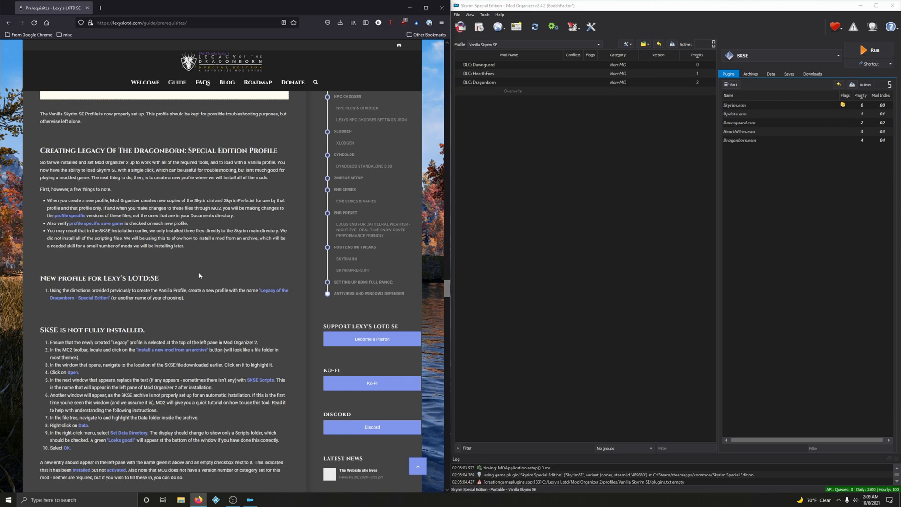
Copy the Vanilla Skyrim SE profile as a new profile named Legacy of the Dragonborn - Special Edition, taking the name from the guide
{"action": "scroll", "coordinate": [113, 217], "scroll_direction": "down", "scroll_amount": 3}
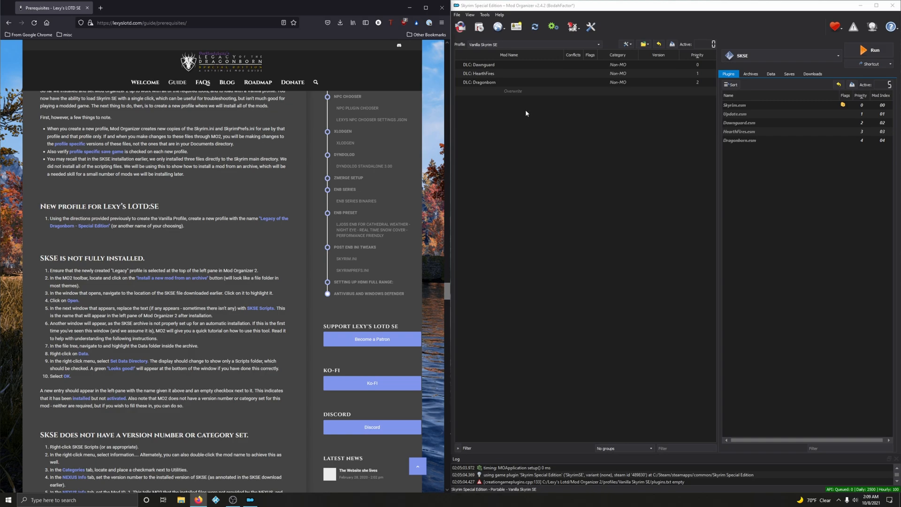
{"action": "left_click", "coordinate": [515, 32]}
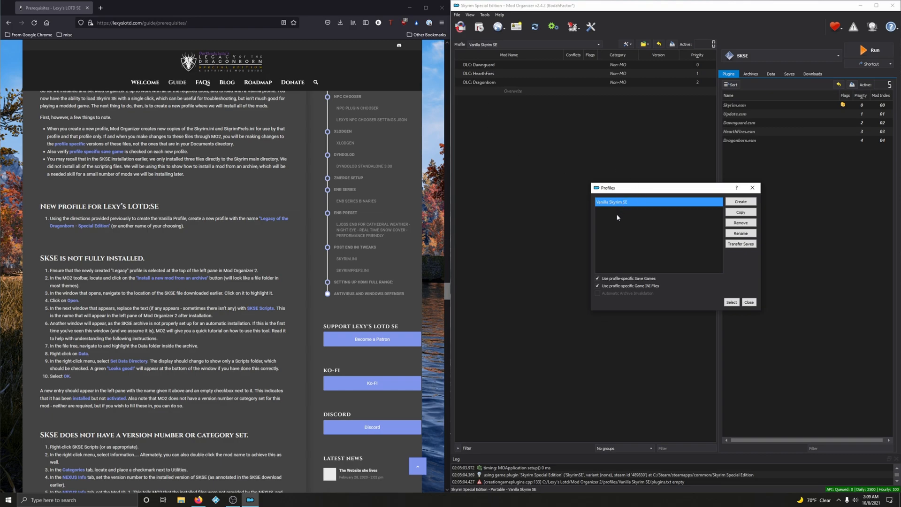
{"action": "left_click", "coordinate": [729, 215]}
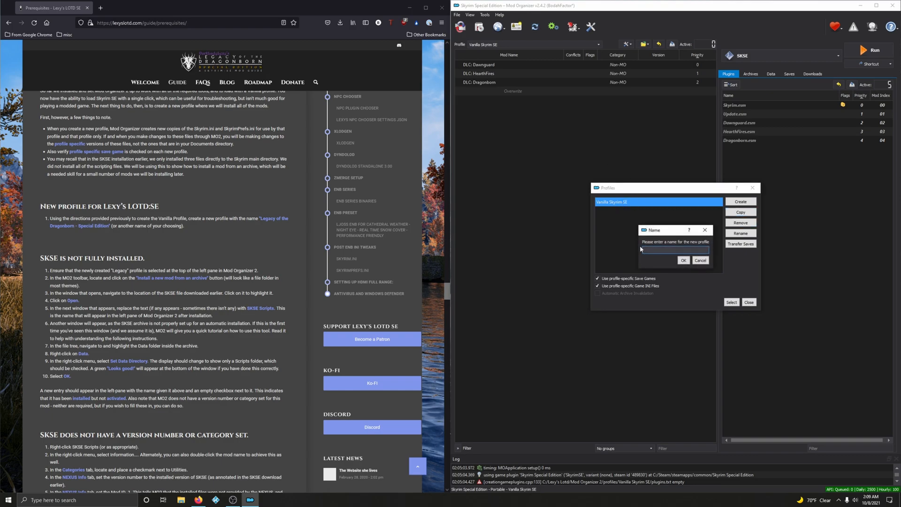
{"action": "left_click_drag", "start_coordinate": [261, 218], "coordinate": [100, 228]}
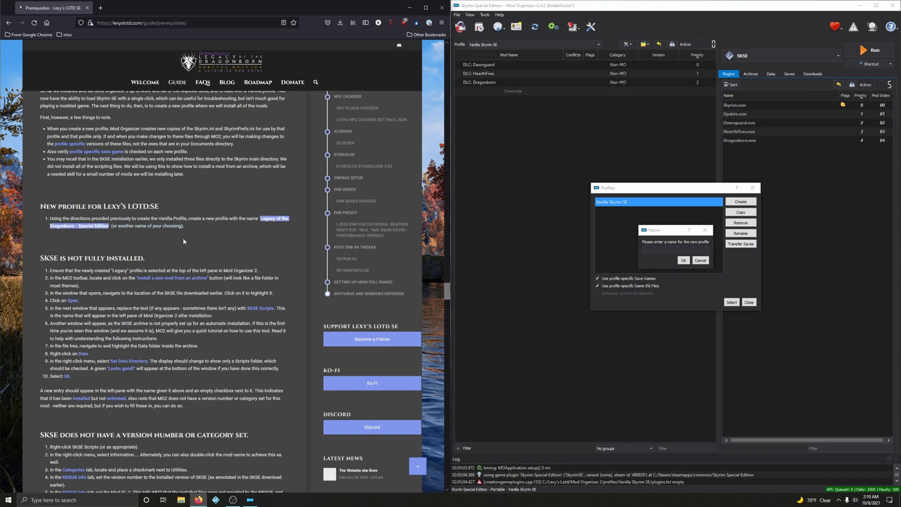
{"action": "left_click", "coordinate": [660, 248]}
{"action": "key", "text": "ctrl+v"}
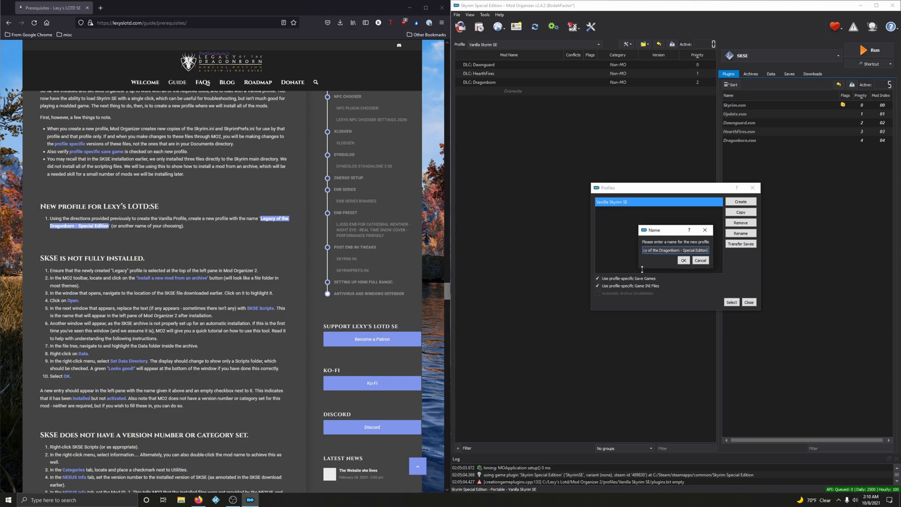
{"action": "left_click", "coordinate": [683, 261]}
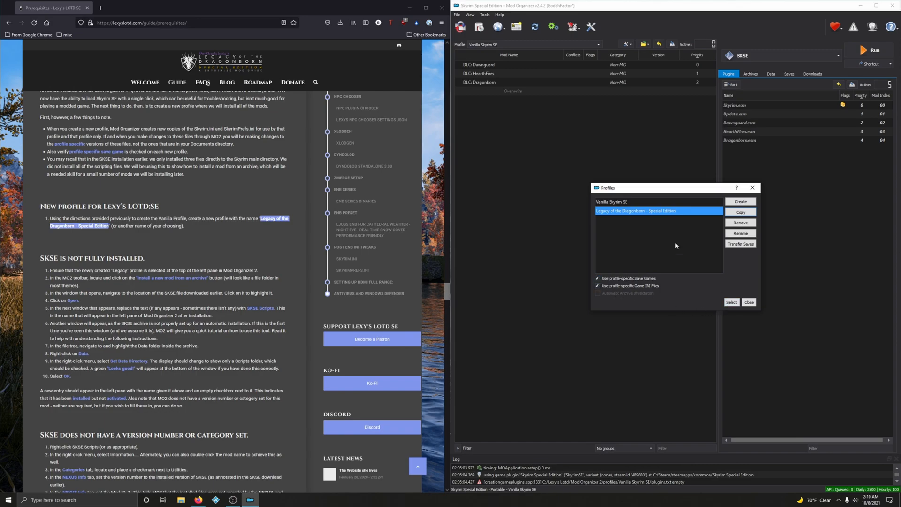
Close the profiles dialog and make Legacy of the Dragonborn - Special Edition the active profile
{"action": "left_click", "coordinate": [726, 303]}
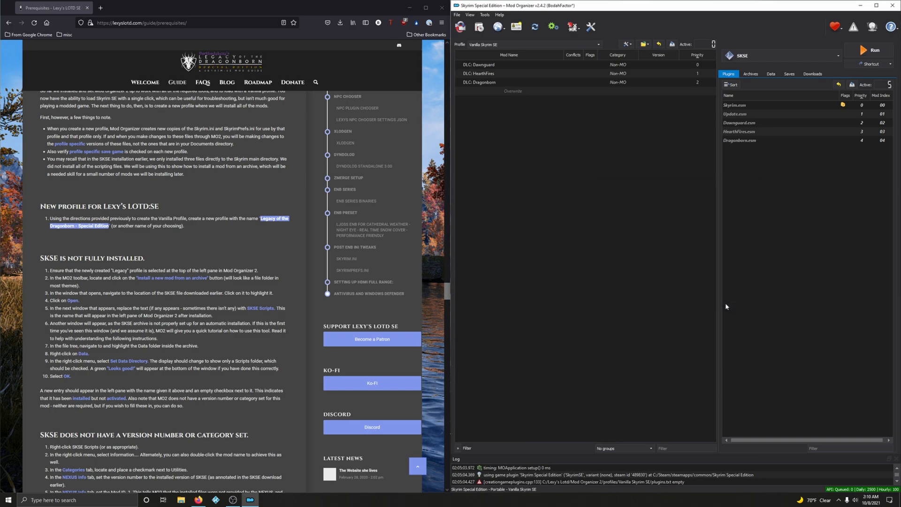
{"action": "left_click", "coordinate": [491, 46]}
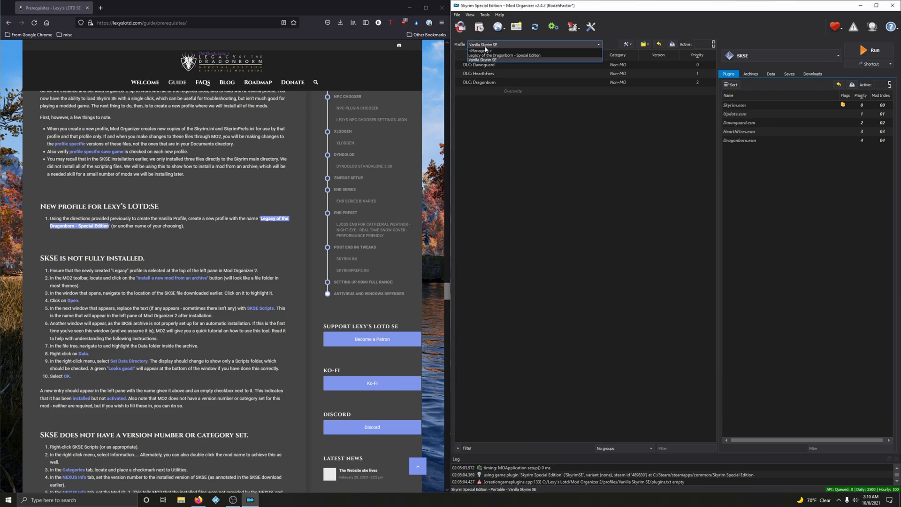
{"action": "left_click", "coordinate": [482, 57]}
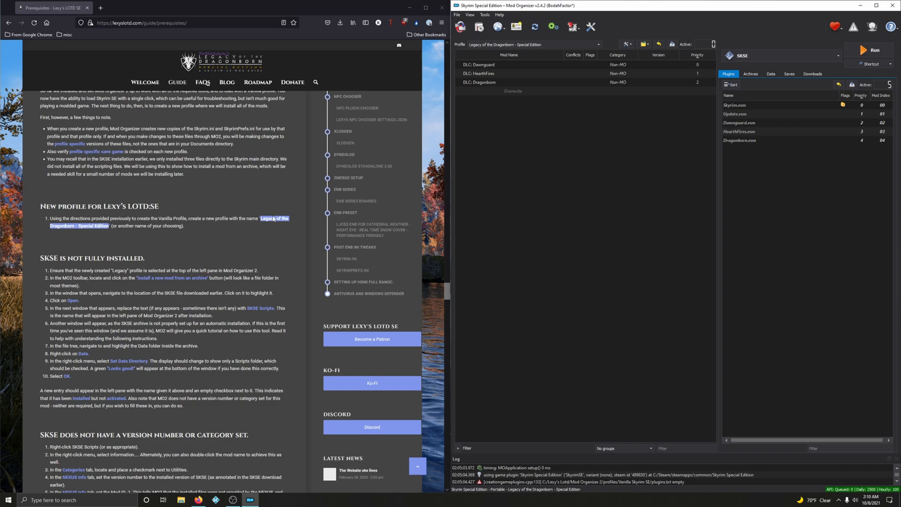
Continue in the guide to the instructions for completing the SKSE installation
{"action": "left_click", "coordinate": [196, 230]}
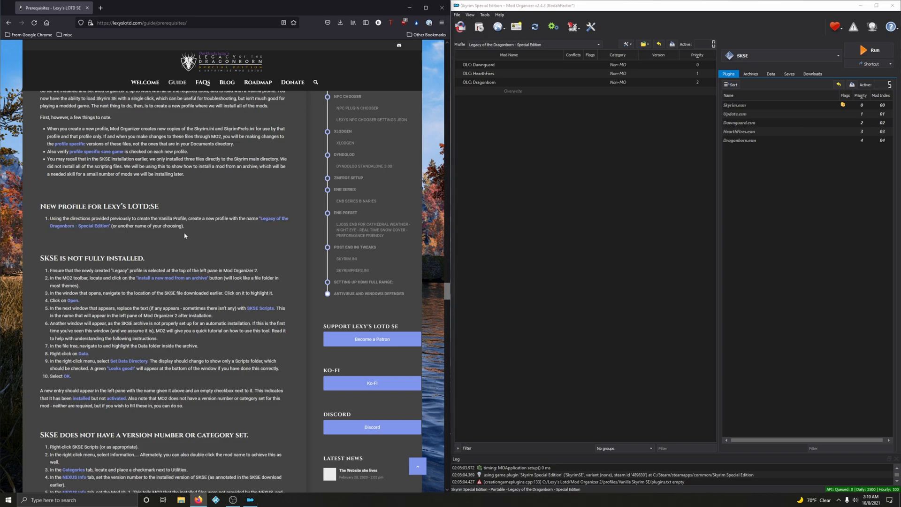
{"action": "scroll", "coordinate": [143, 212], "scroll_direction": "down", "scroll_amount": 1}
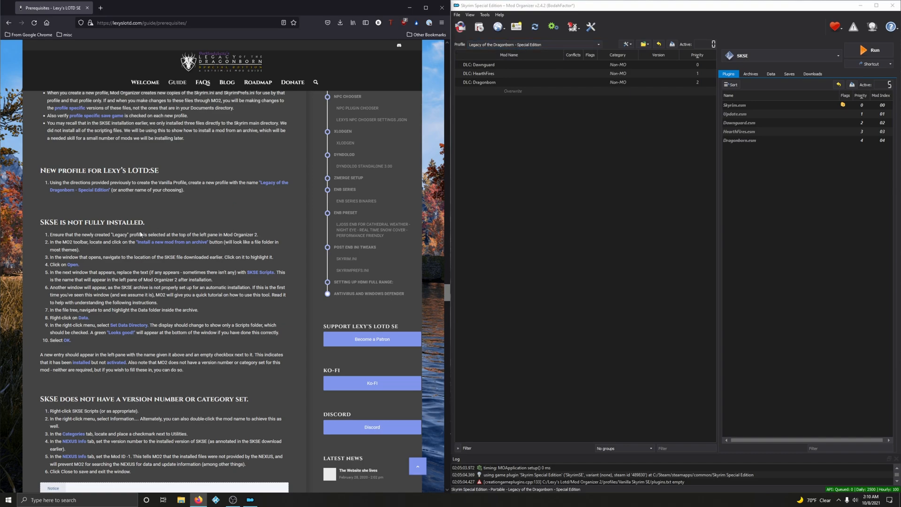
{"action": "scroll", "coordinate": [83, 243], "scroll_direction": "down", "scroll_amount": 2}
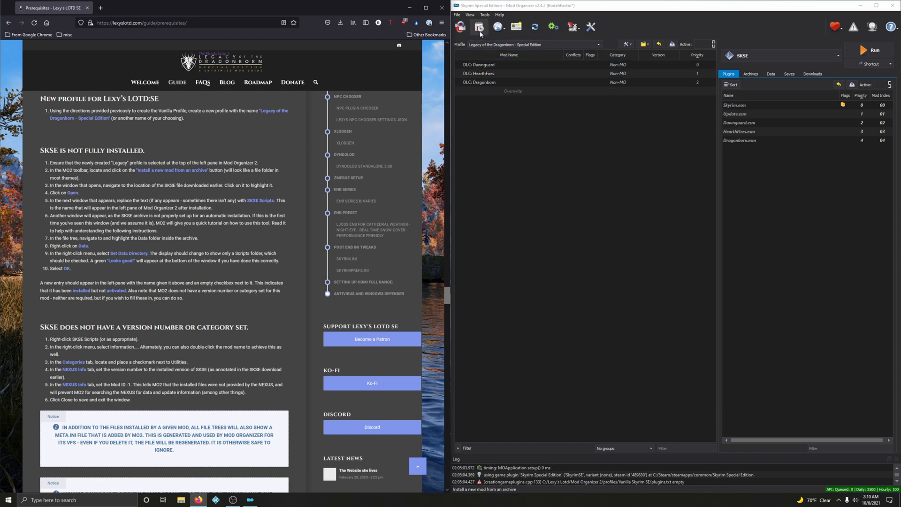
{"action": "left_click", "coordinate": [540, 7]}
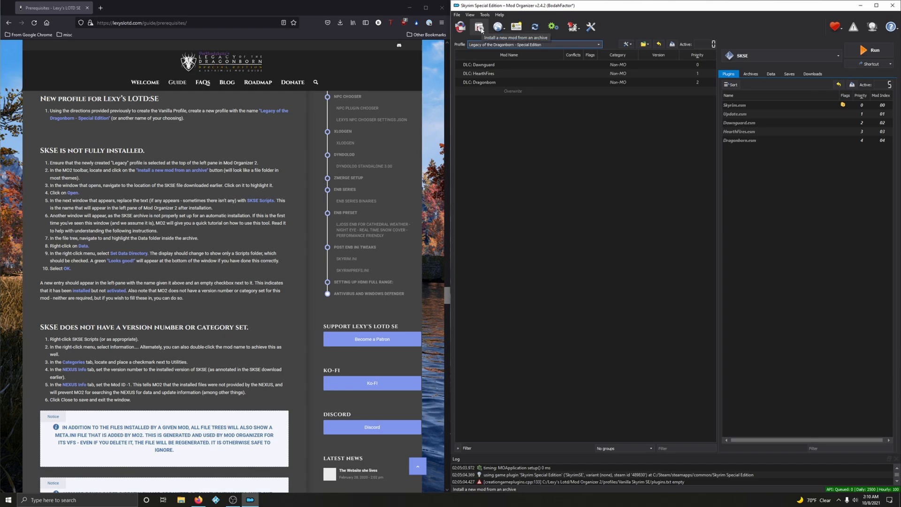
{"action": "left_click", "coordinate": [480, 28]}
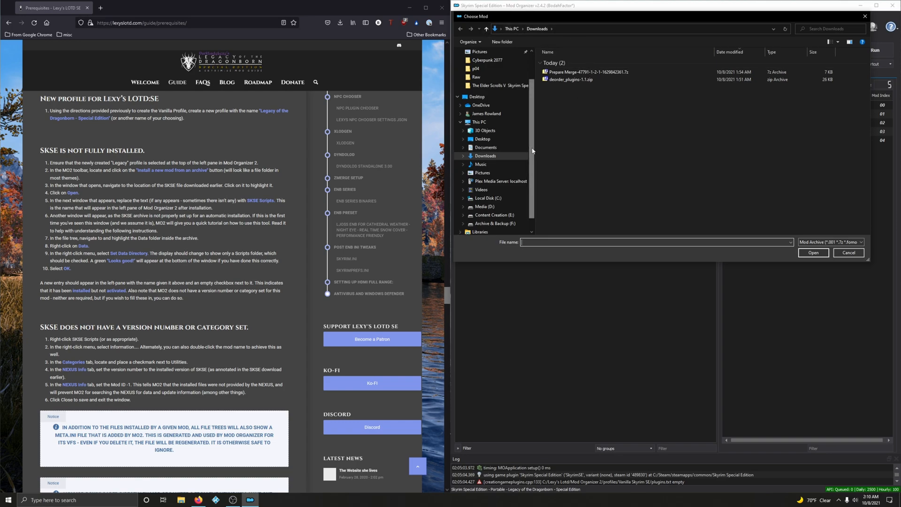
{"action": "scroll", "coordinate": [531, 150], "scroll_direction": "up", "scroll_amount": 2}
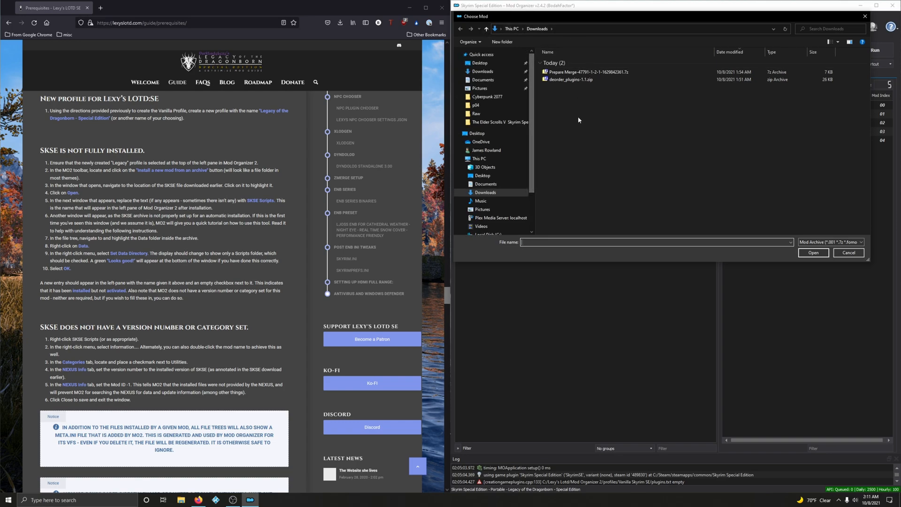
{"action": "left_click", "coordinate": [483, 72]}
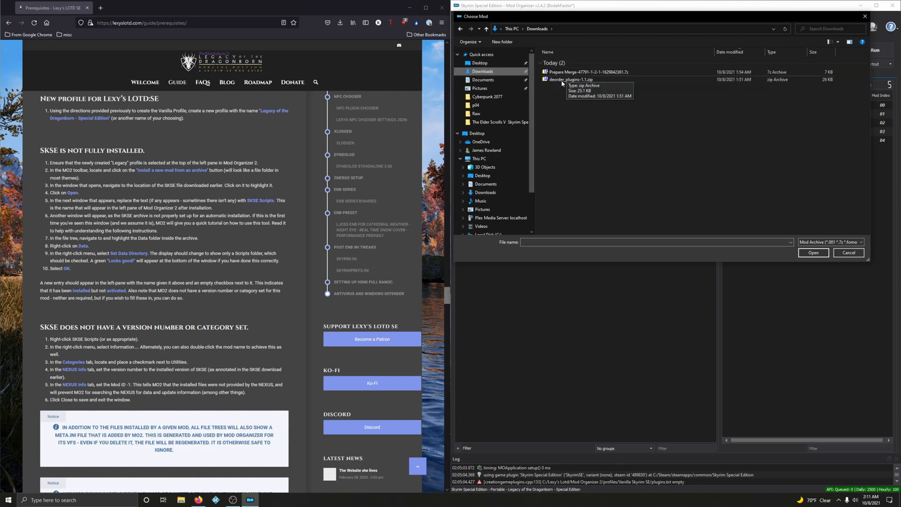
{"action": "left_click", "coordinate": [849, 253]}
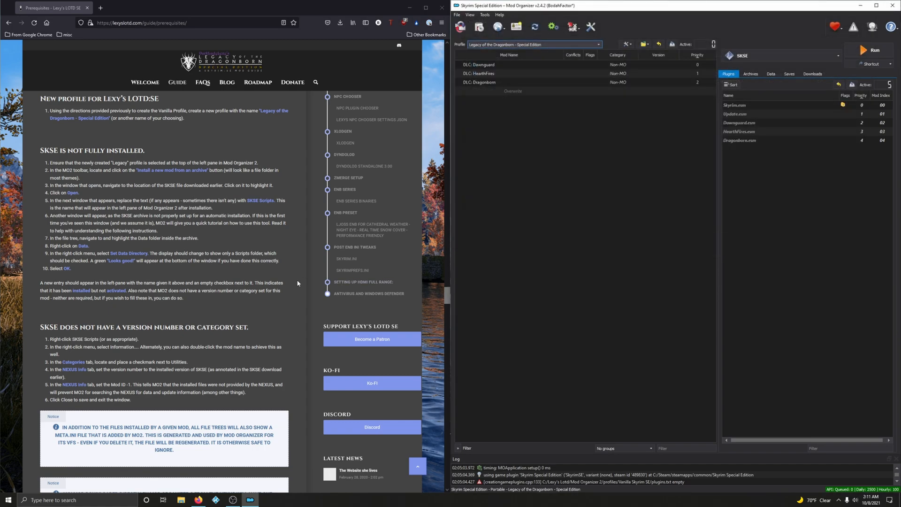
Download the current SE build 2.0.20 7z archive of SKSE through the guide's Skyrim Script Extender link, closing the download page when done
{"action": "scroll", "coordinate": [297, 306], "scroll_direction": "up", "scroll_amount": 15}
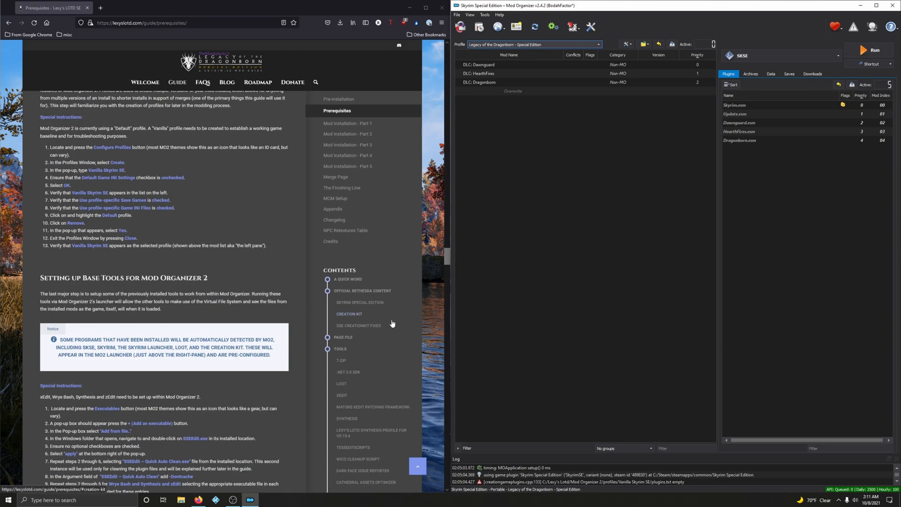
{"action": "scroll", "coordinate": [392, 323], "scroll_direction": "down", "scroll_amount": 2}
{"action": "scroll", "coordinate": [364, 352], "scroll_direction": "down", "scroll_amount": 1}
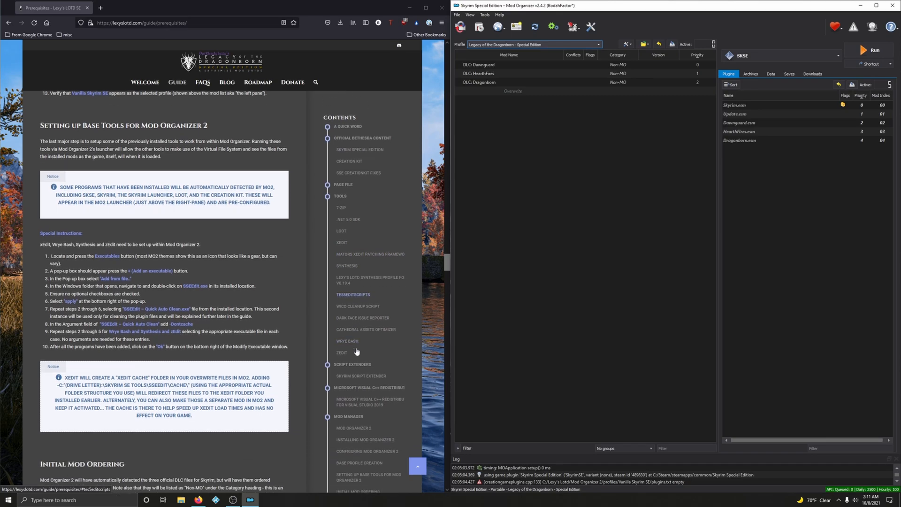
{"action": "left_click", "coordinate": [363, 389]}
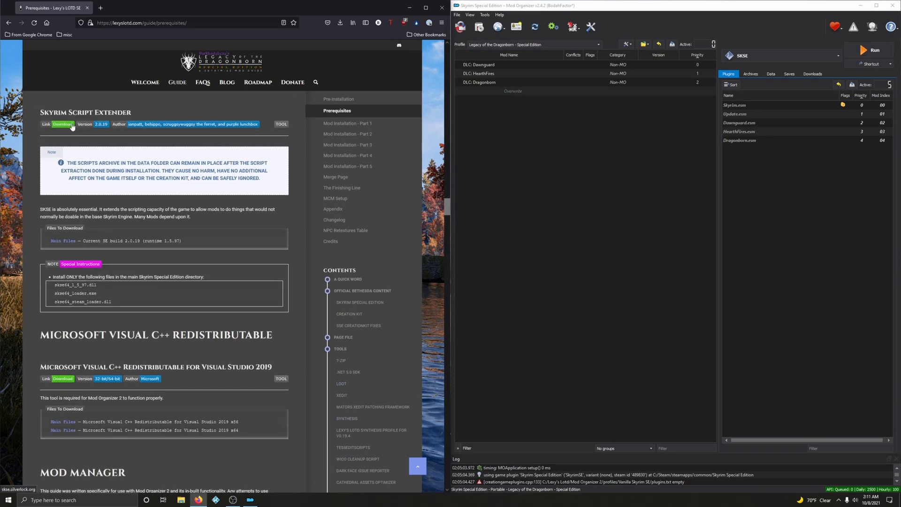
{"action": "left_click", "coordinate": [62, 125]}
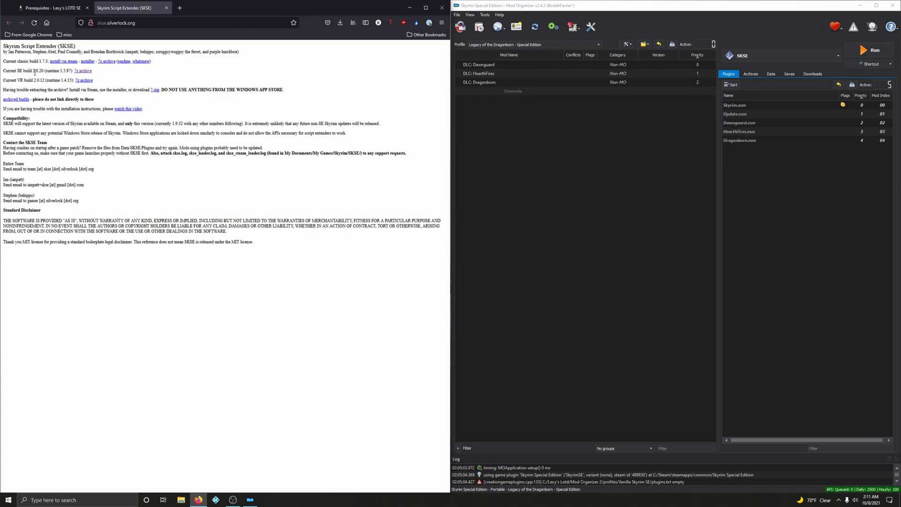
{"action": "left_click", "coordinate": [82, 71]}
{"action": "left_click", "coordinate": [166, 8]}
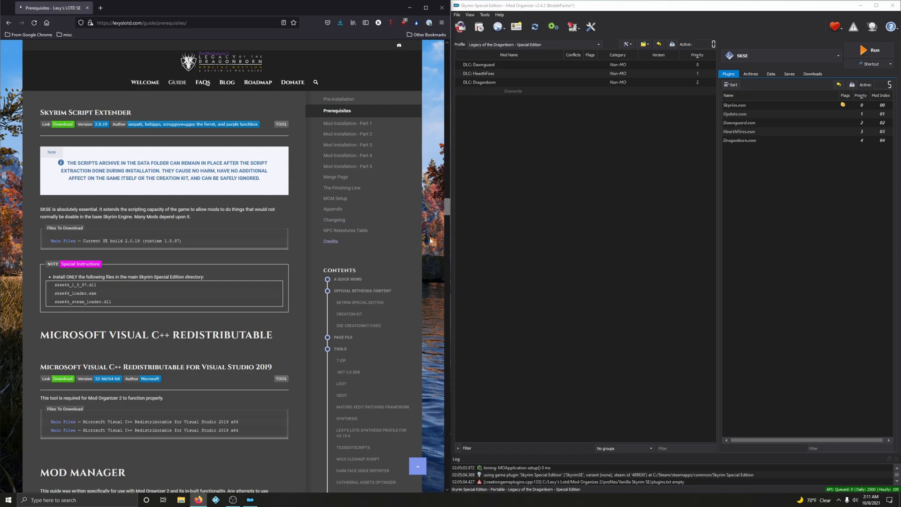
Start installing a new mod in Mod Organizer from the downloaded archive skse64_2_00_20.7z
{"action": "left_click", "coordinate": [481, 30]}
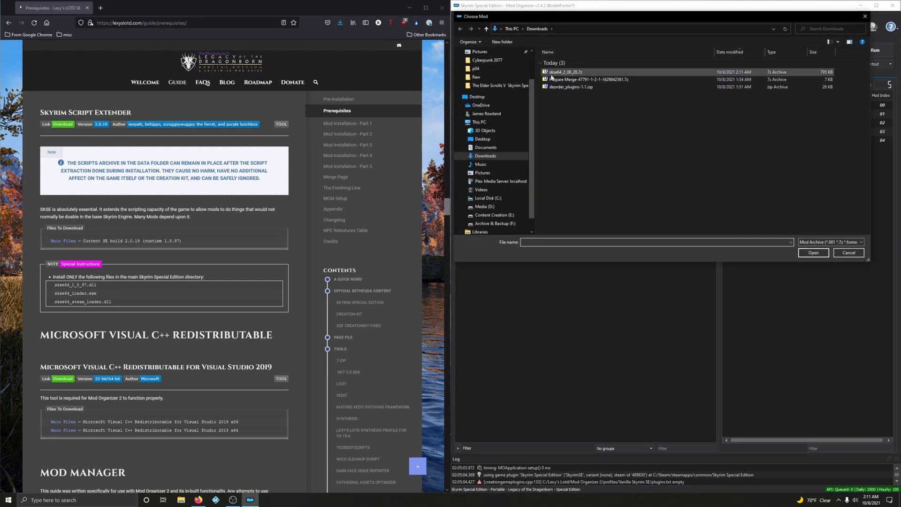
{"action": "left_click", "coordinate": [552, 73]}
{"action": "left_click", "coordinate": [814, 253]}
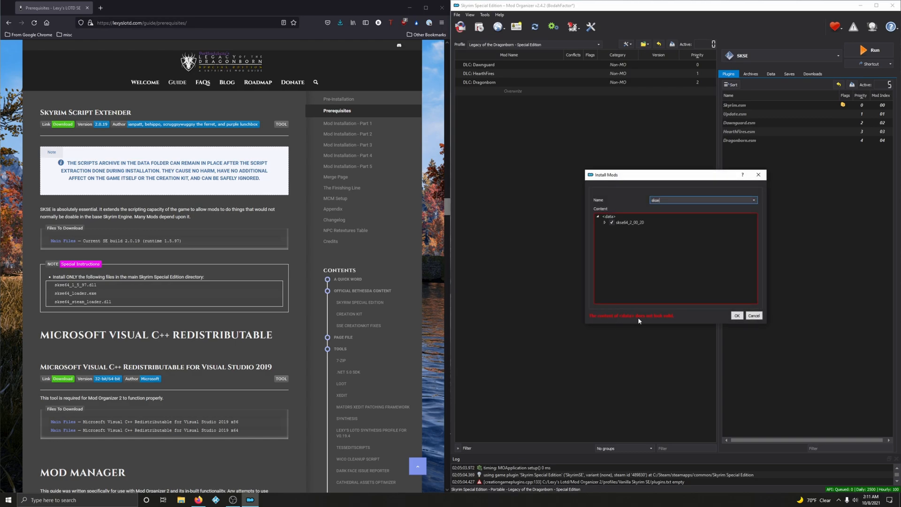
Return to the guide's SKSE installation section and name the mod SKSE Scripts
{"action": "mouse_move", "coordinate": [596, 318]}
{"action": "scroll", "coordinate": [348, 366], "scroll_direction": "down", "scroll_amount": 3}
{"action": "scroll", "coordinate": [348, 367], "scroll_direction": "down", "scroll_amount": 4}
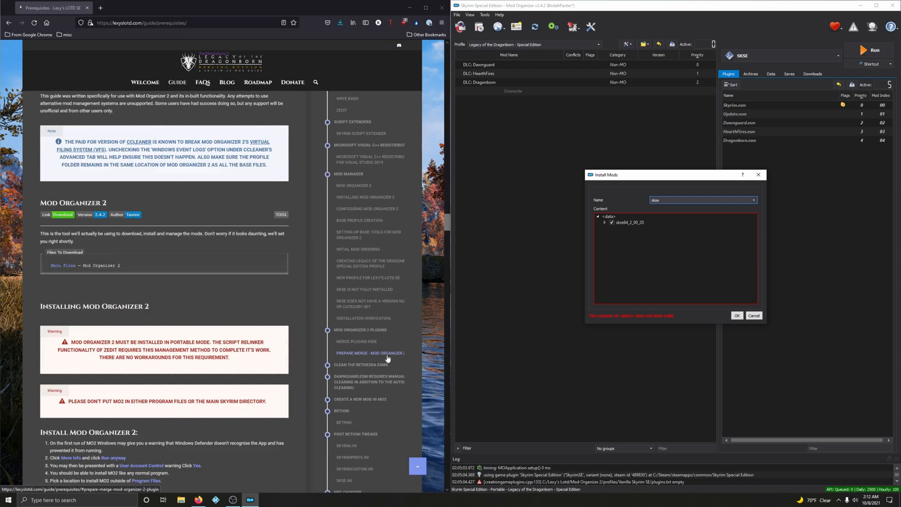
{"action": "left_click", "coordinate": [355, 310]}
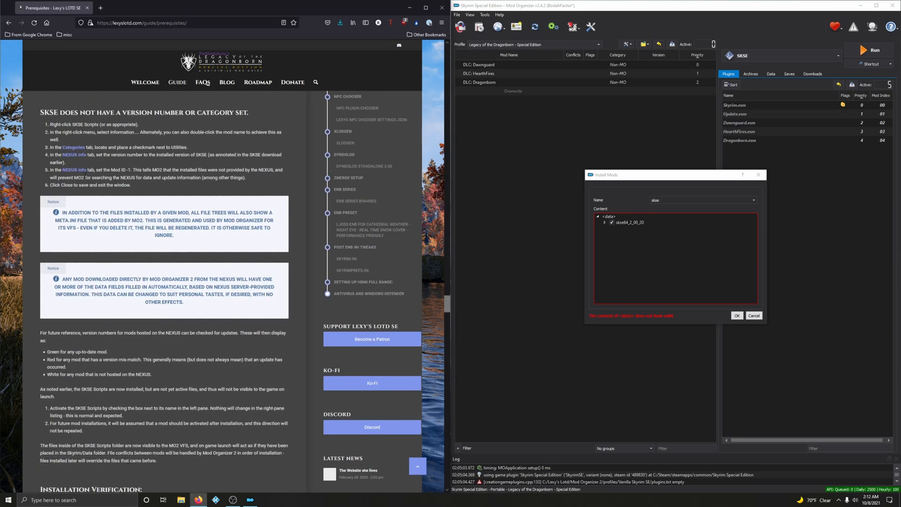
{"action": "scroll", "coordinate": [172, 193], "scroll_direction": "up", "scroll_amount": 4}
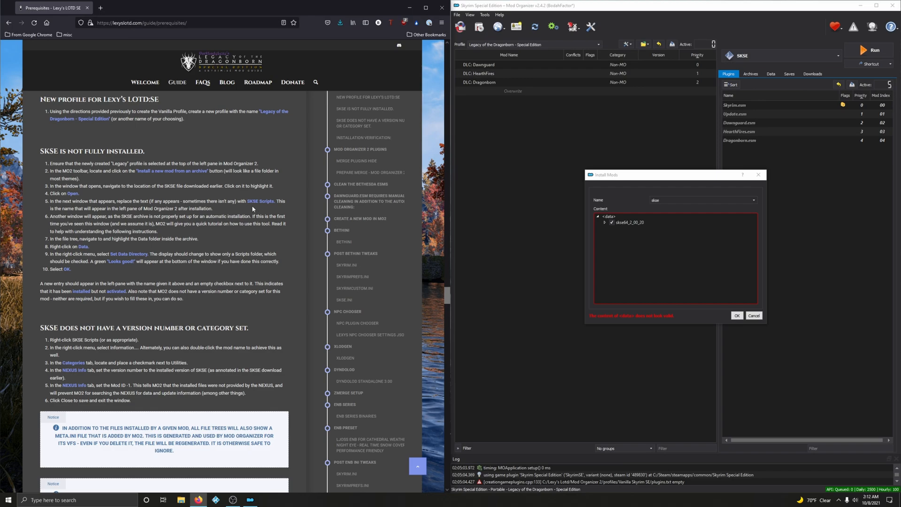
{"action": "left_click_drag", "start_coordinate": [248, 201], "coordinate": [273, 201]}
{"action": "left_click_drag", "start_coordinate": [672, 200], "coordinate": [532, 192]}
{"action": "type", "text": "SKSE Scripts"}
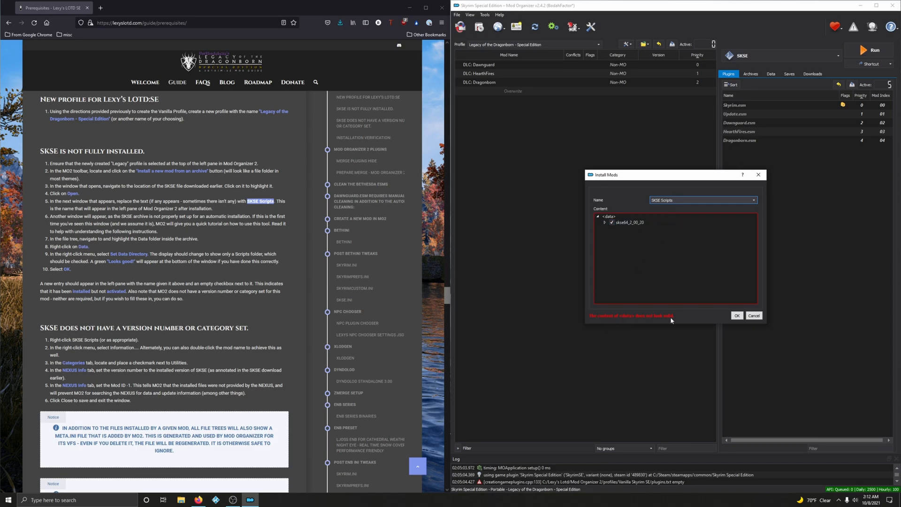
Set the archive's skse64_2_00_20 folder and then its Data folder as data directory, and install the mod
{"action": "left_click", "coordinate": [629, 222]}
{"action": "right_click", "coordinate": [624, 225]}
{"action": "left_click", "coordinate": [639, 230]}
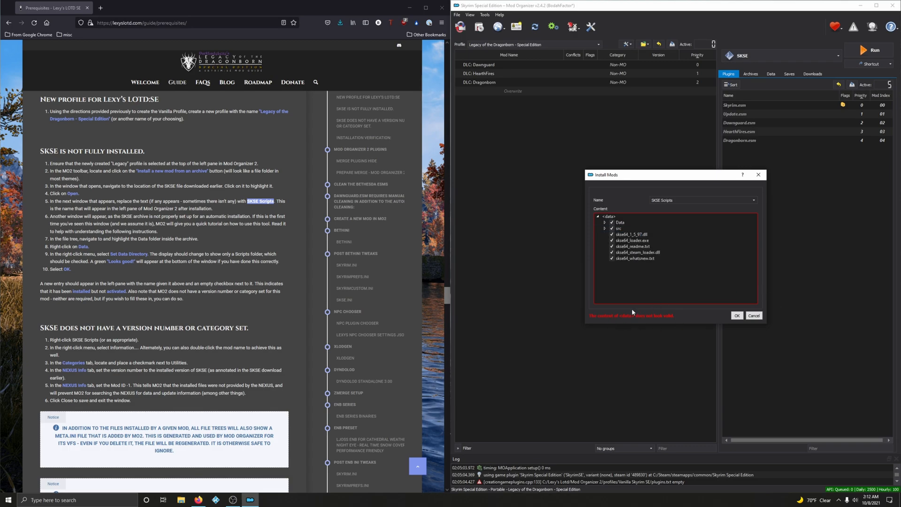
{"action": "left_click", "coordinate": [623, 223]}
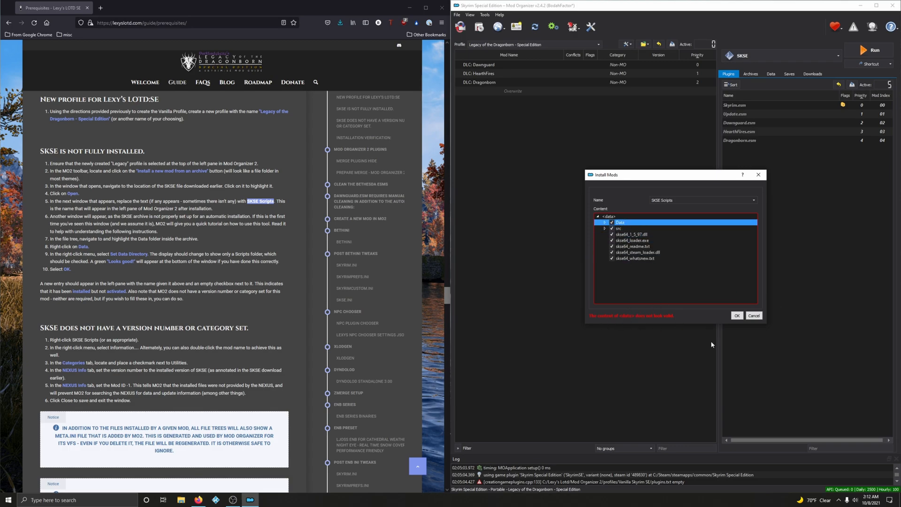
{"action": "right_click", "coordinate": [629, 224]}
{"action": "left_click", "coordinate": [653, 226]}
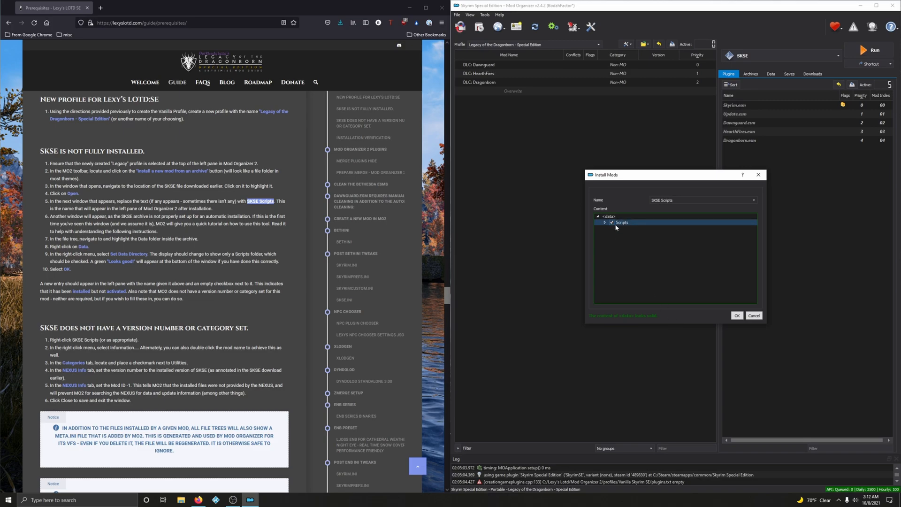
{"action": "left_click", "coordinate": [737, 316]}
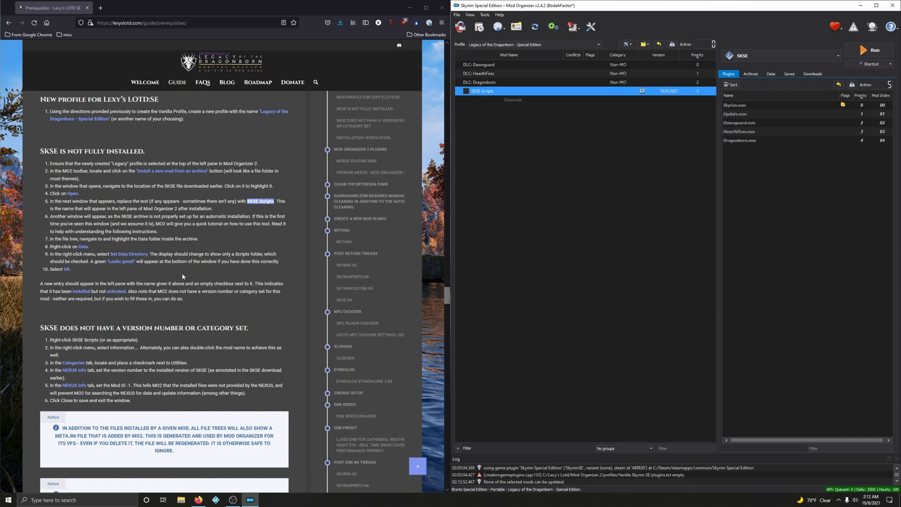
Check the downloads list, return to the plugin list, and activate the SKSE Scripts mod
{"action": "scroll", "coordinate": [181, 272], "scroll_direction": "down", "scroll_amount": 3}
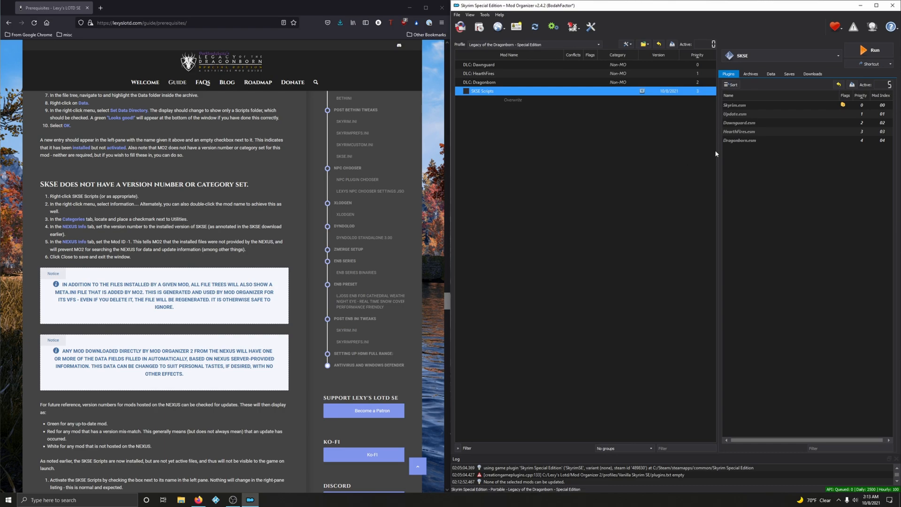
{"action": "left_click", "coordinate": [813, 74]}
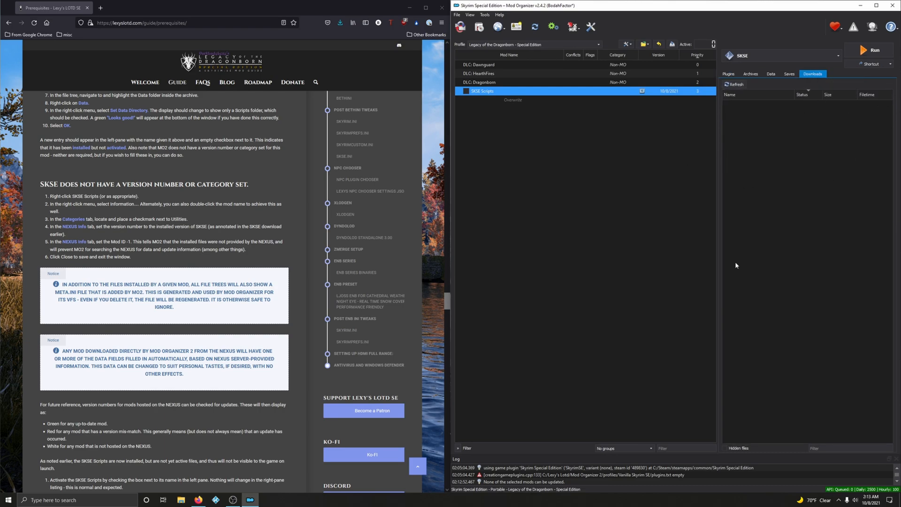
{"action": "left_click", "coordinate": [728, 75]}
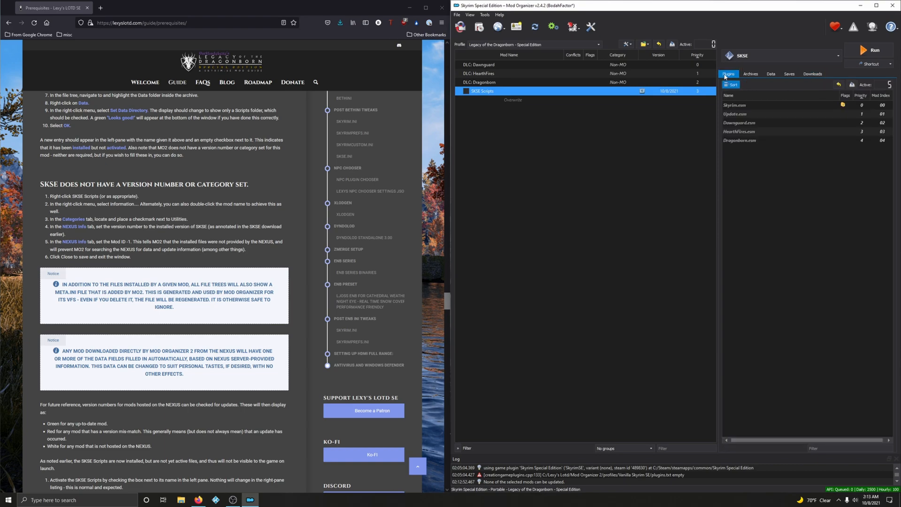
{"action": "left_click", "coordinate": [466, 92]}
Open the information for SKSE Scripts and assign it to the Utilities category
{"action": "scroll", "coordinate": [197, 194], "scroll_direction": "down", "scroll_amount": 1}
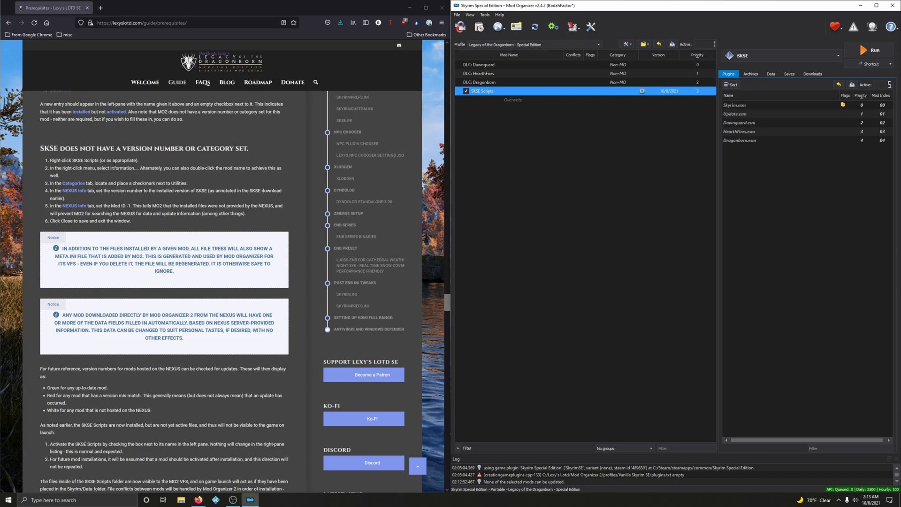
{"action": "double_click", "coordinate": [482, 93]}
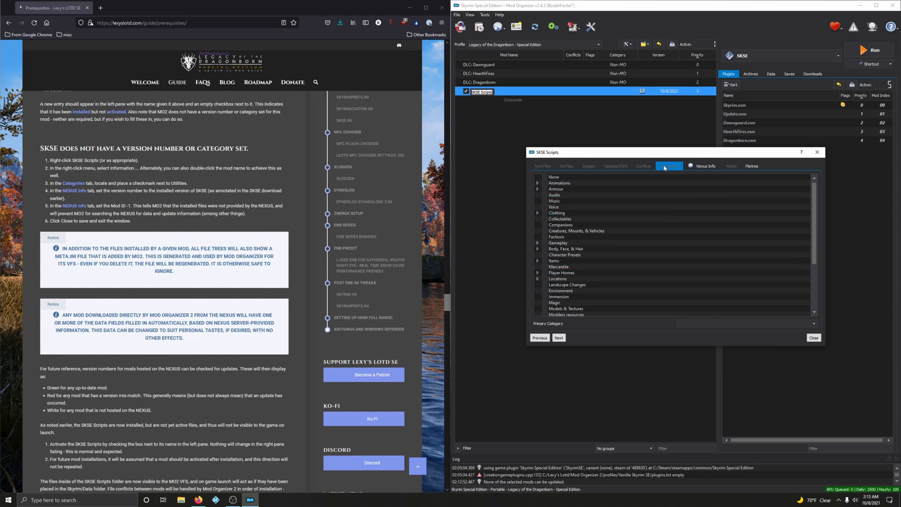
{"action": "scroll", "coordinate": [610, 293], "scroll_direction": "down", "scroll_amount": 4}
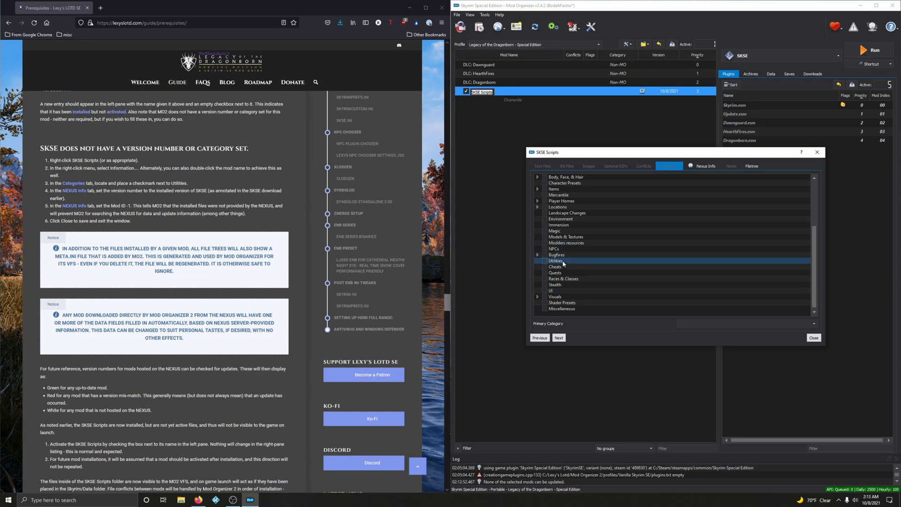
{"action": "left_click", "coordinate": [544, 261]}
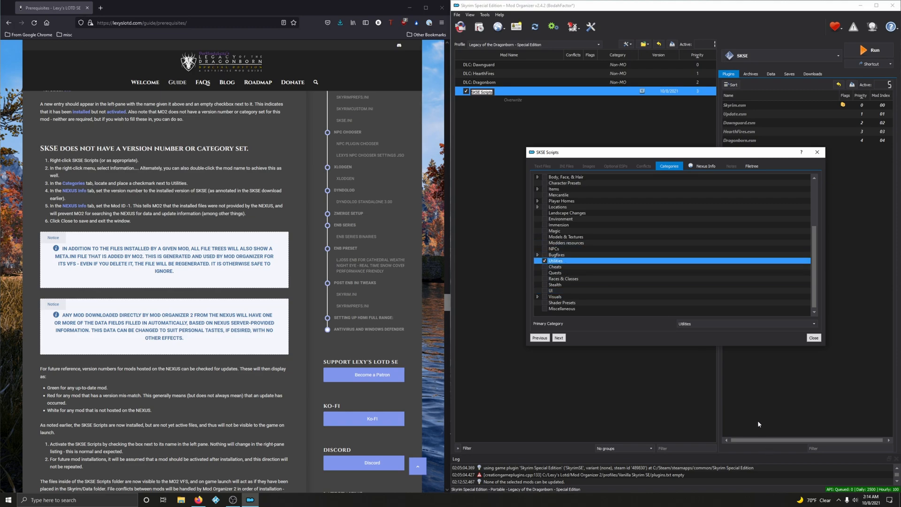
Set the Nexus version of SKSE Scripts to 2.0.20 and its Mod ID to -1, close the information window, and continue in the guide
{"action": "left_click", "coordinate": [712, 168]}
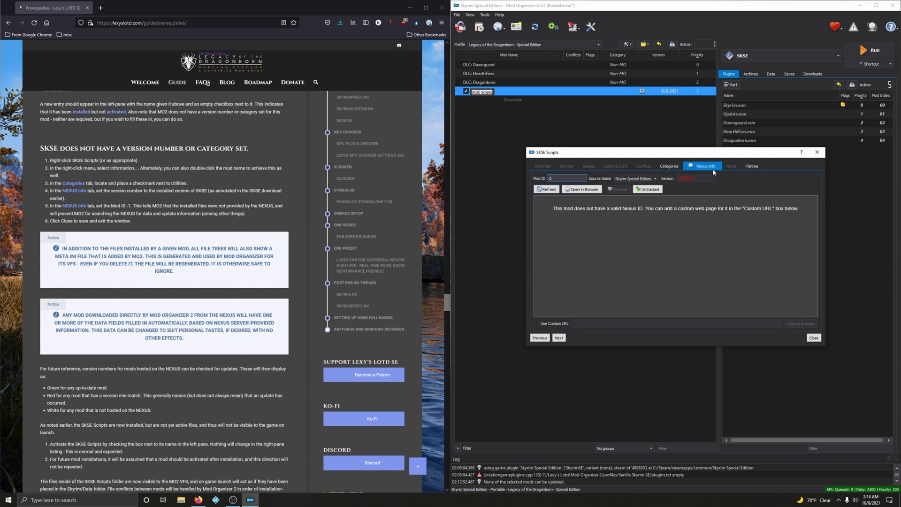
{"action": "left_click", "coordinate": [705, 180]}
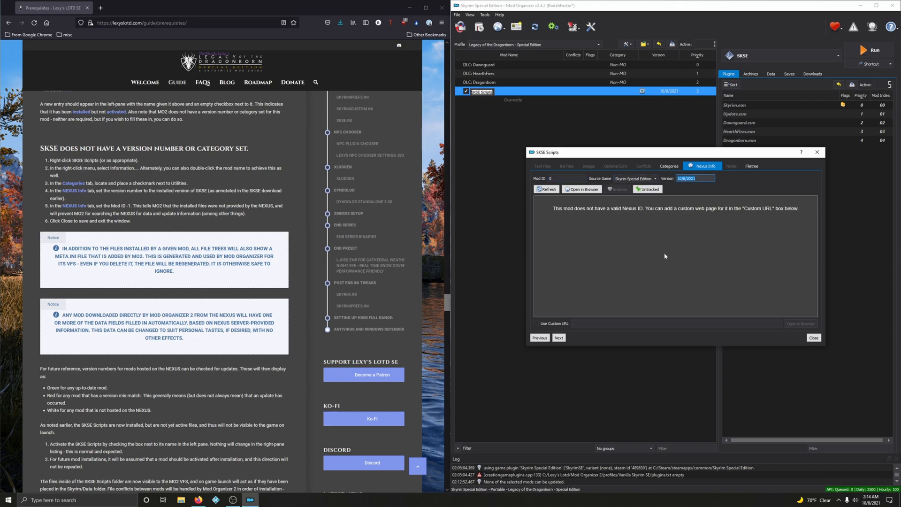
{"action": "key", "text": "BackSpace"}
{"action": "left_click", "coordinate": [562, 178]}
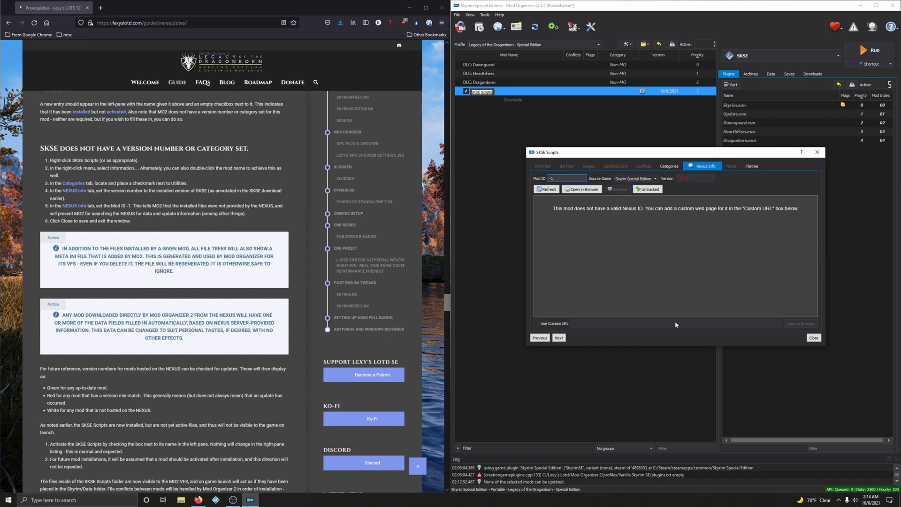
{"action": "left_click", "coordinate": [813, 338]}
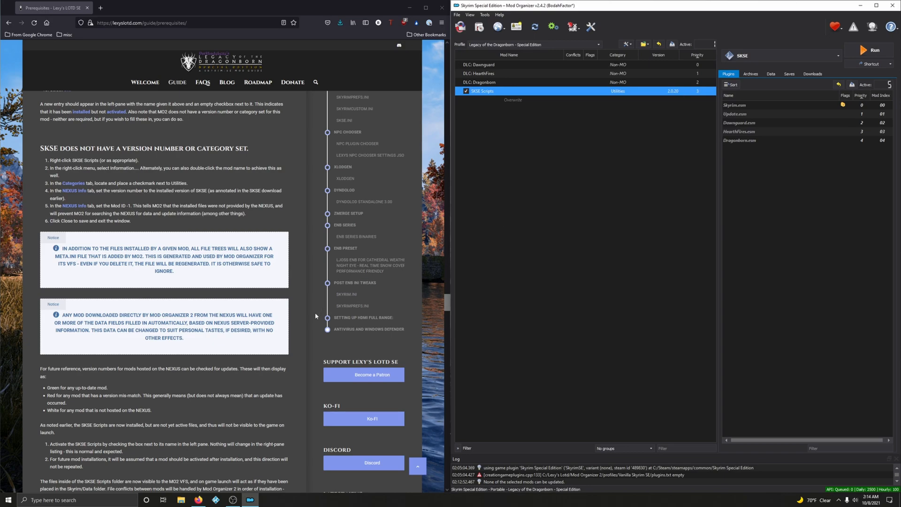
{"action": "scroll", "coordinate": [314, 332], "scroll_direction": "down", "scroll_amount": 1}
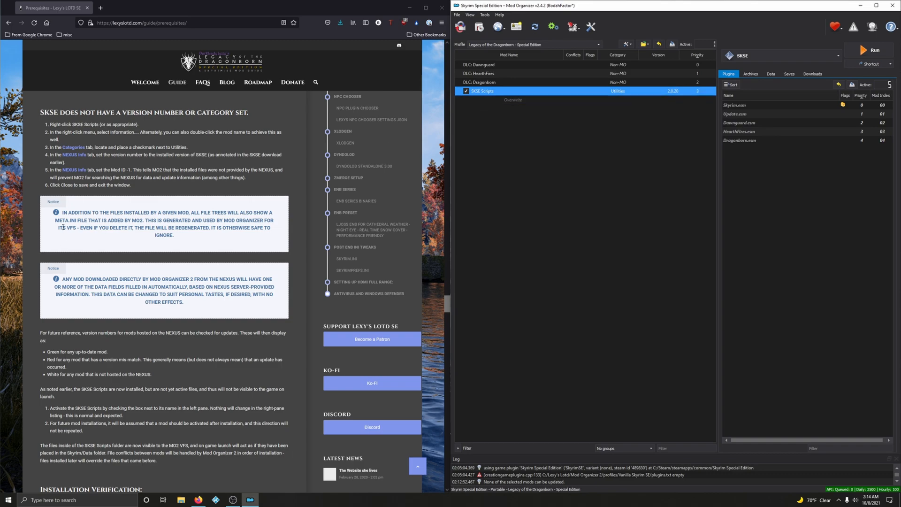
Open the SKSE Scripts mod folder in File Explorer to inspect its installed files, and close the folder window
{"action": "right_click", "coordinate": [491, 94]}
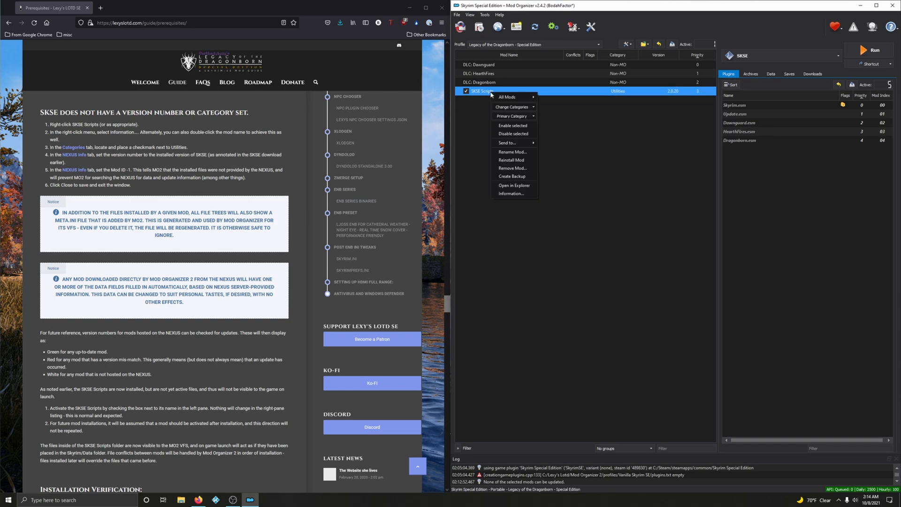
{"action": "left_click", "coordinate": [505, 184]}
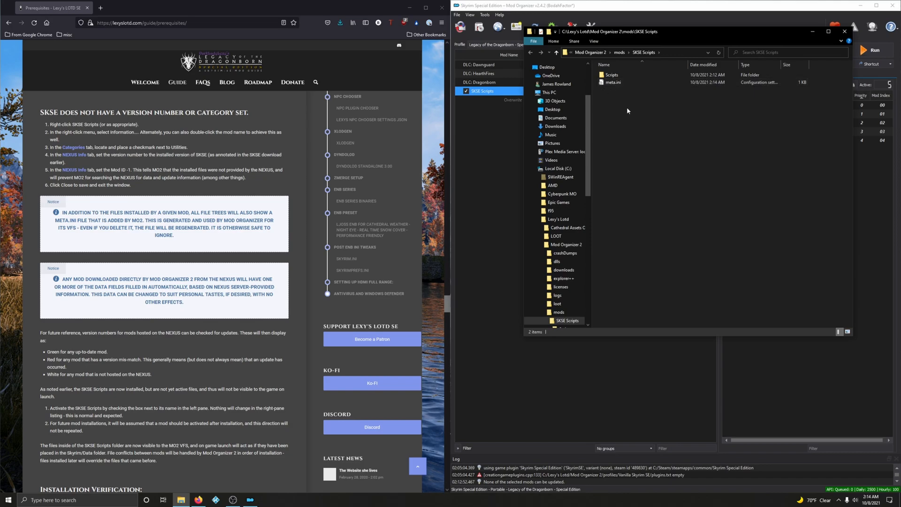
{"action": "left_click", "coordinate": [844, 31]}
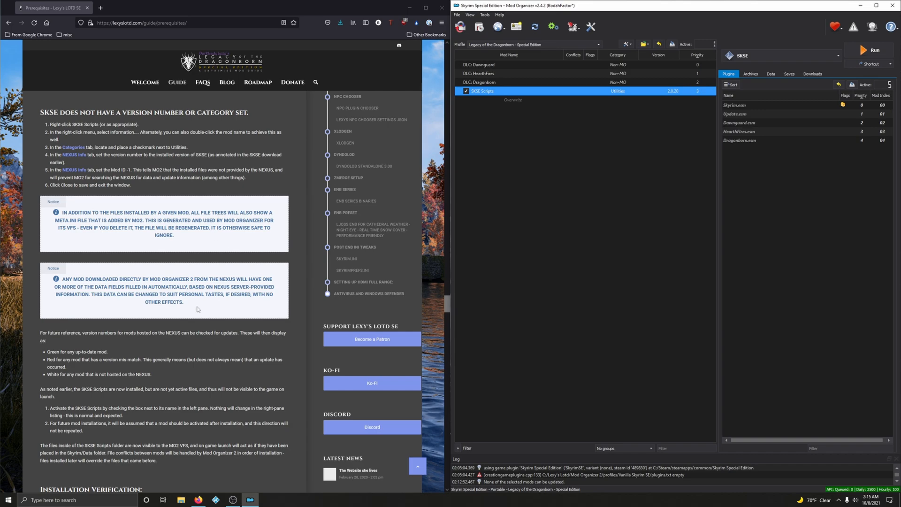
Follow the guide to its Installation Verification section, select the SKSE executable in Mod Organizer and launch Skyrim with it
{"action": "scroll", "coordinate": [198, 309], "scroll_direction": "down", "scroll_amount": 3}
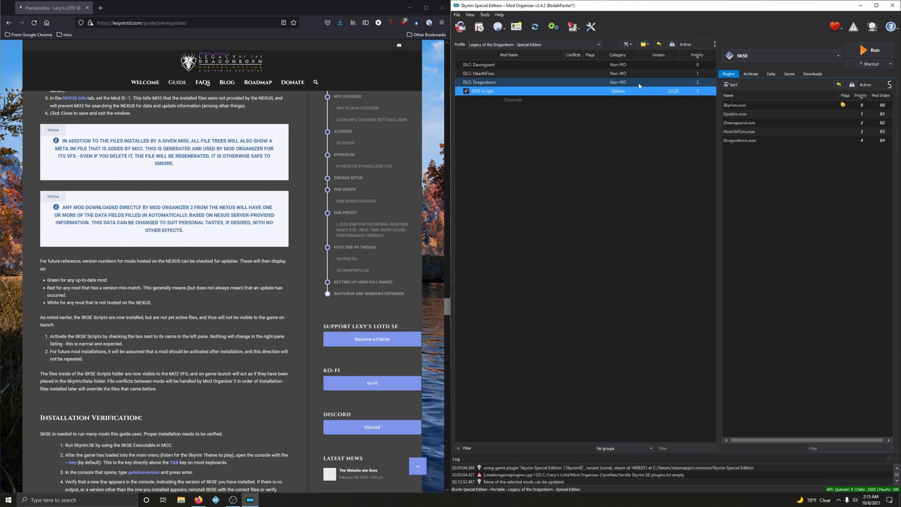
{"action": "scroll", "coordinate": [320, 255], "scroll_direction": "down", "scroll_amount": 3}
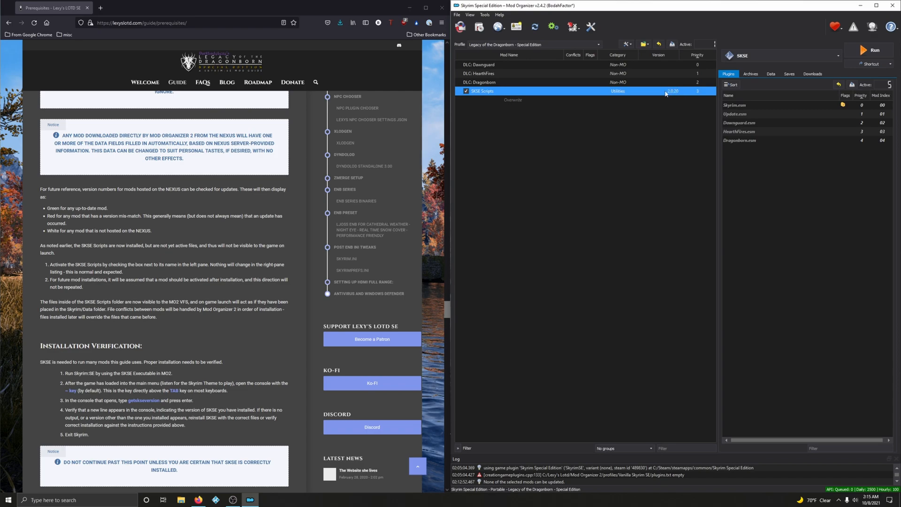
{"action": "mouse_move", "coordinate": [665, 94]}
{"action": "scroll", "coordinate": [261, 280], "scroll_direction": "down", "scroll_amount": 3}
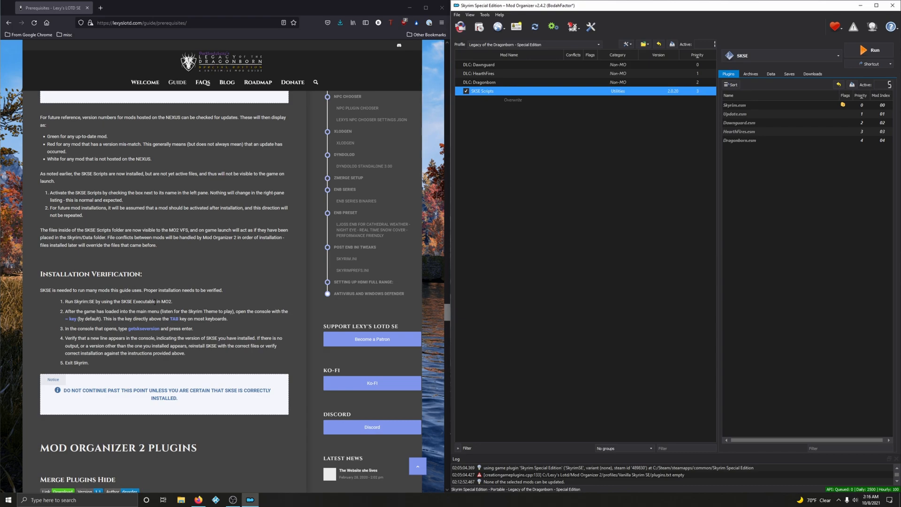
{"action": "scroll", "coordinate": [164, 302], "scroll_direction": "down", "scroll_amount": 2}
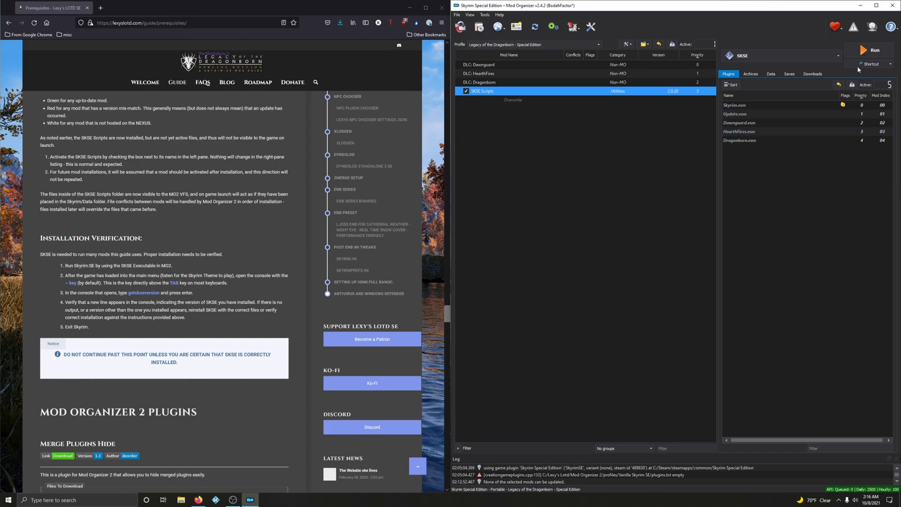
{"action": "left_click", "coordinate": [792, 54]}
{"action": "left_click", "coordinate": [793, 55]}
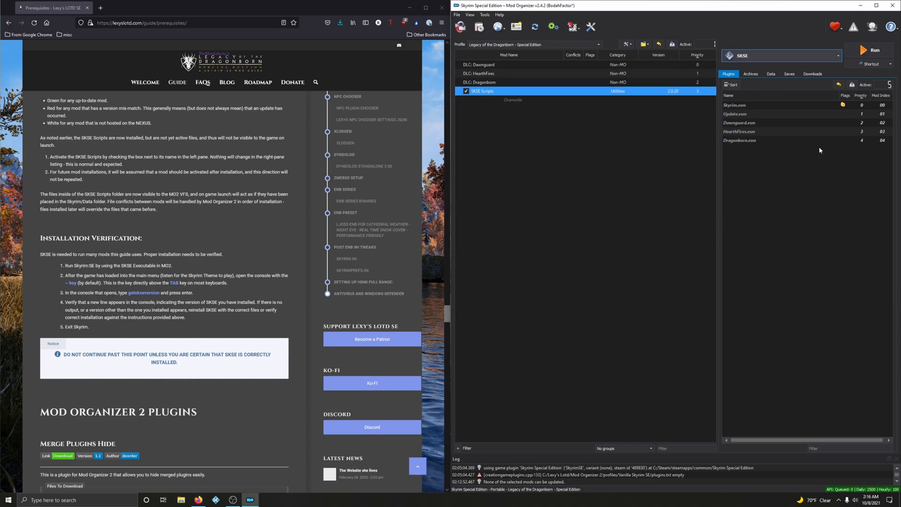
{"action": "left_click", "coordinate": [765, 57]}
{"action": "left_click", "coordinate": [756, 87]}
{"action": "left_click", "coordinate": [865, 55]}
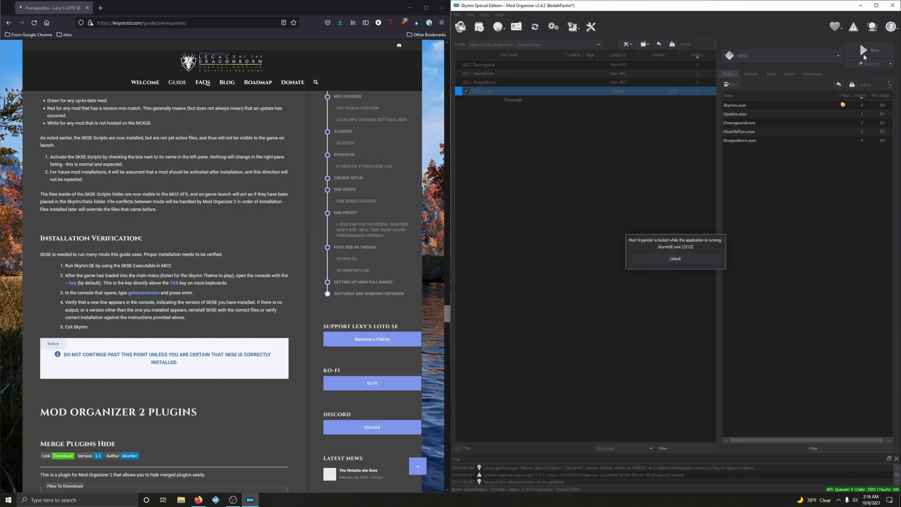